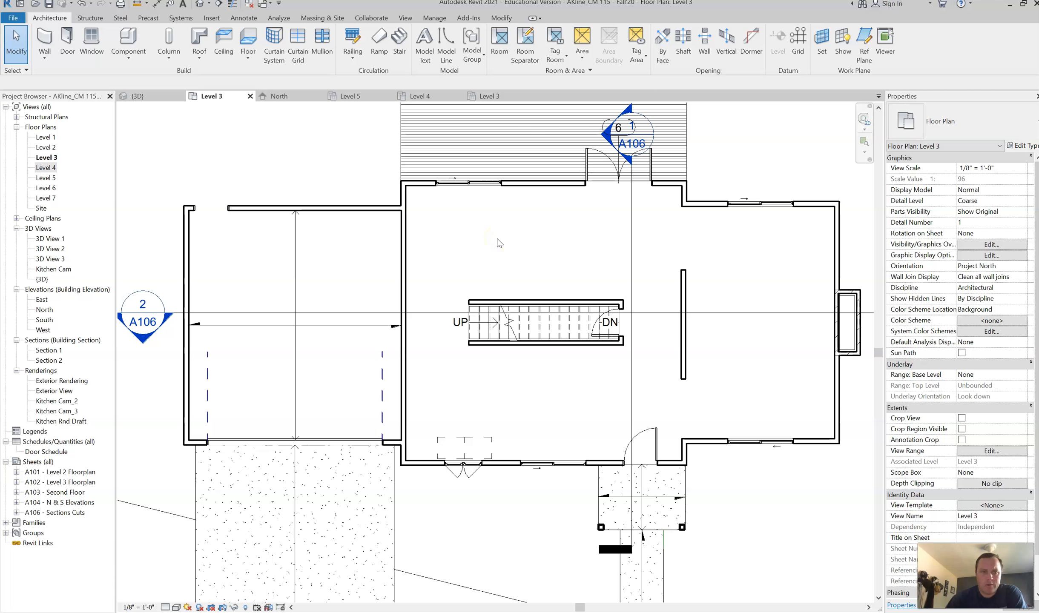
# Delete the existing Door Schedule from the project
pyautogui.click(288, 312)
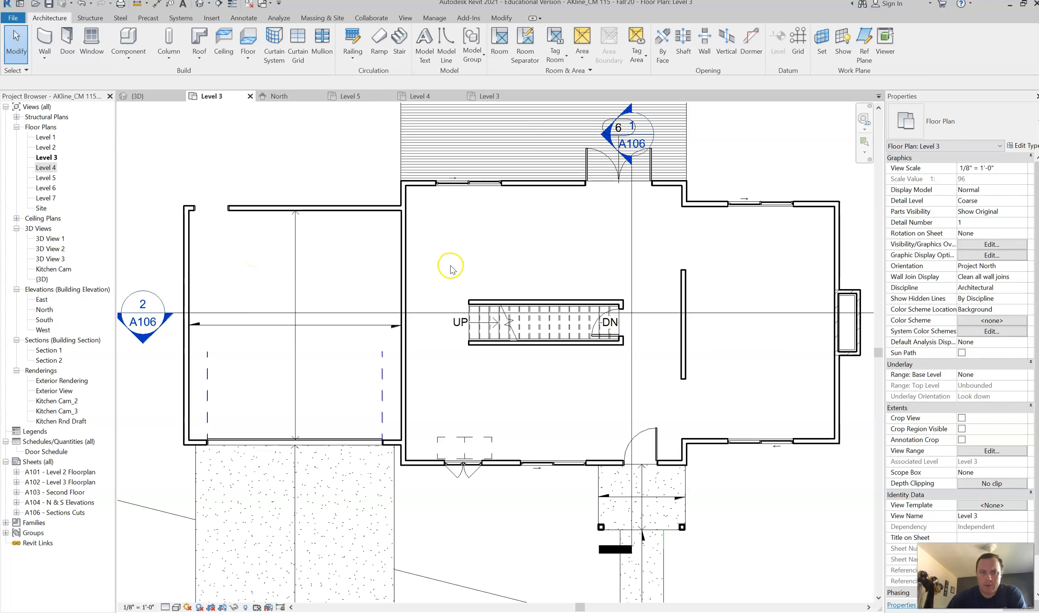
pyautogui.rightClick(47, 453)
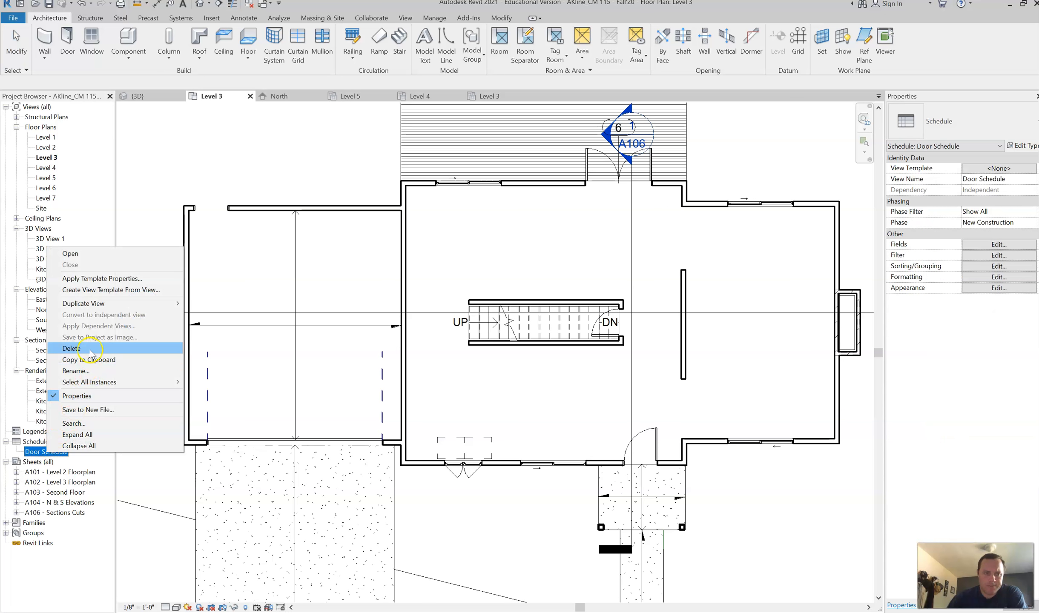
pyautogui.click(90, 349)
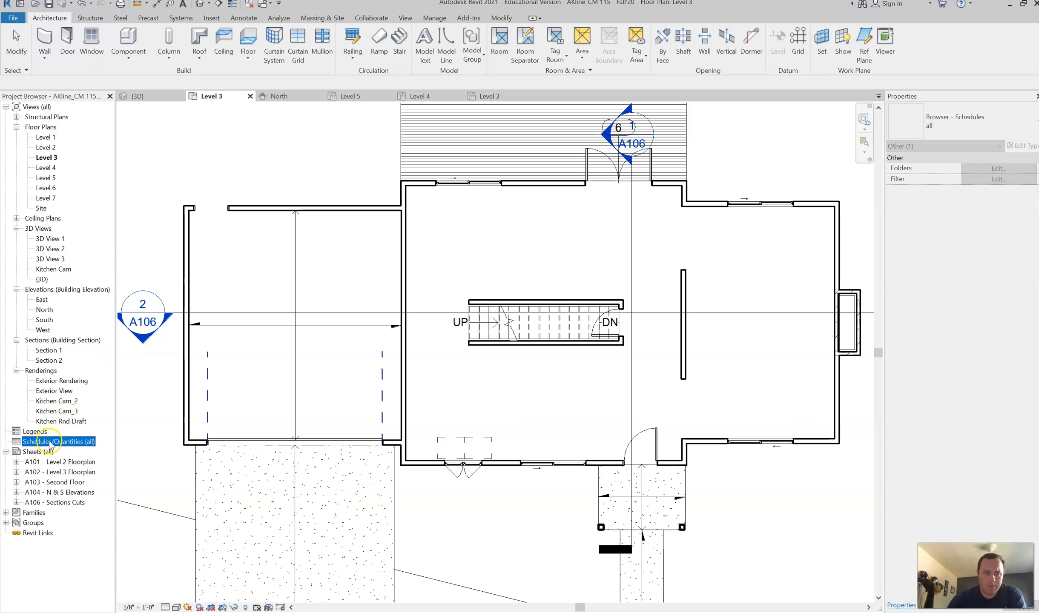
# Create a new schedule for the Doors category, named Door Schedule, for the New Construction phase
pyautogui.rightClick(48, 443)
pyautogui.click(84, 451)
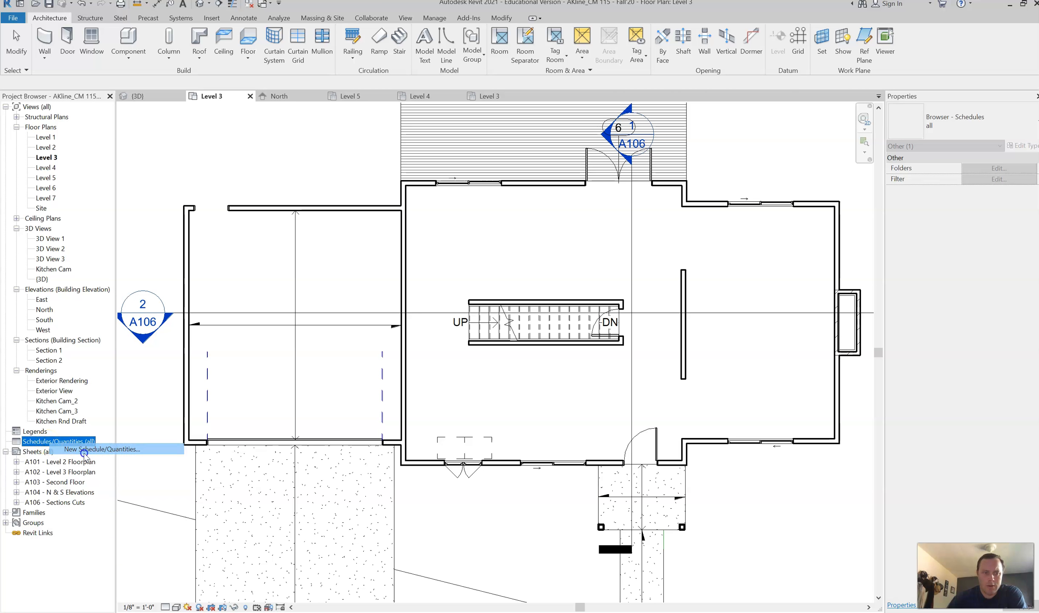
pyautogui.moveTo(508, 275); pyautogui.dragTo(507, 296)
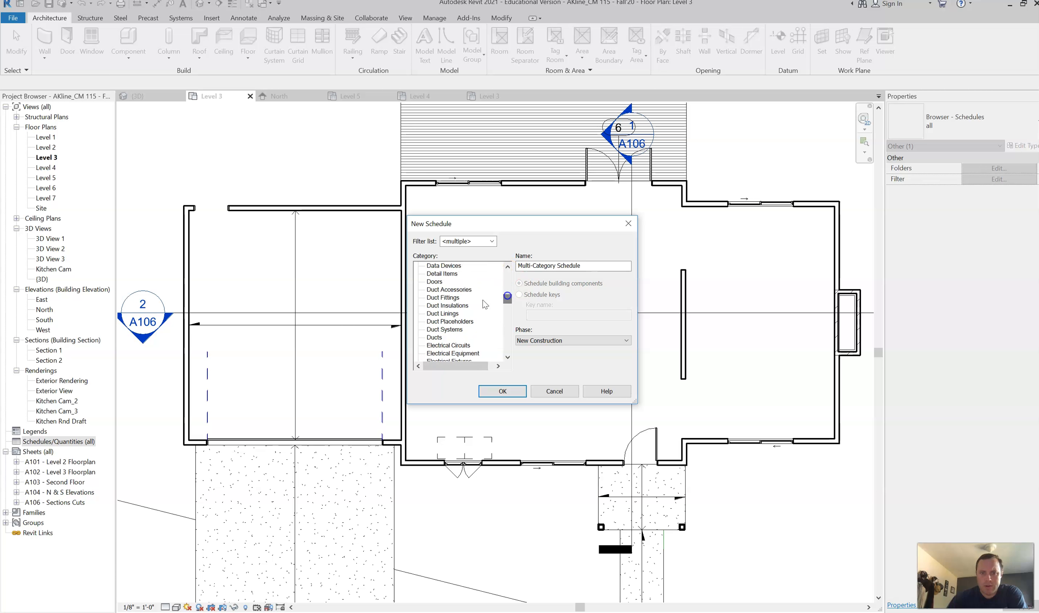
pyautogui.click(444, 282)
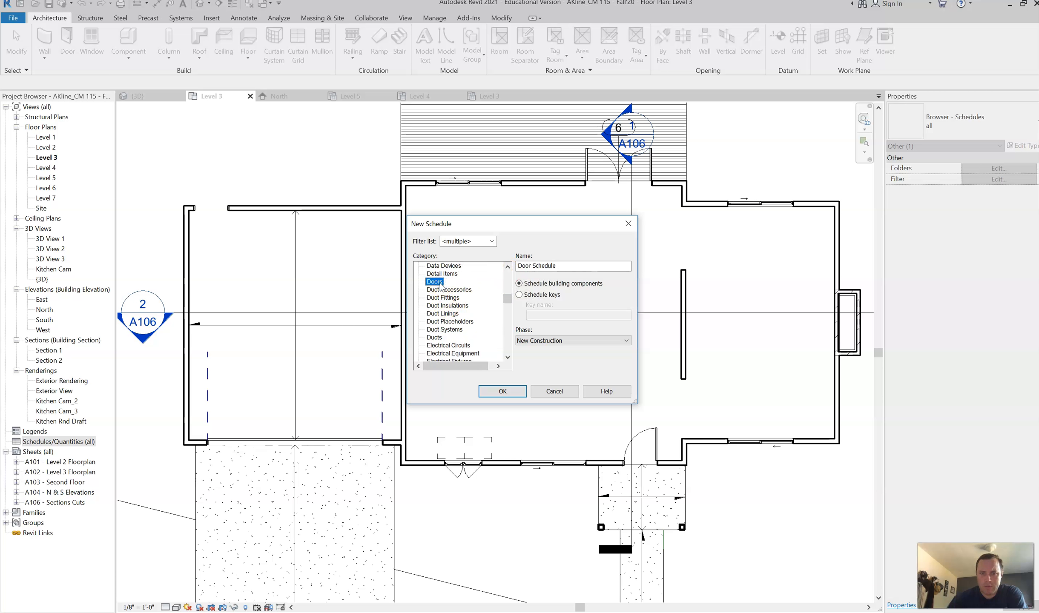
pyautogui.click(519, 392)
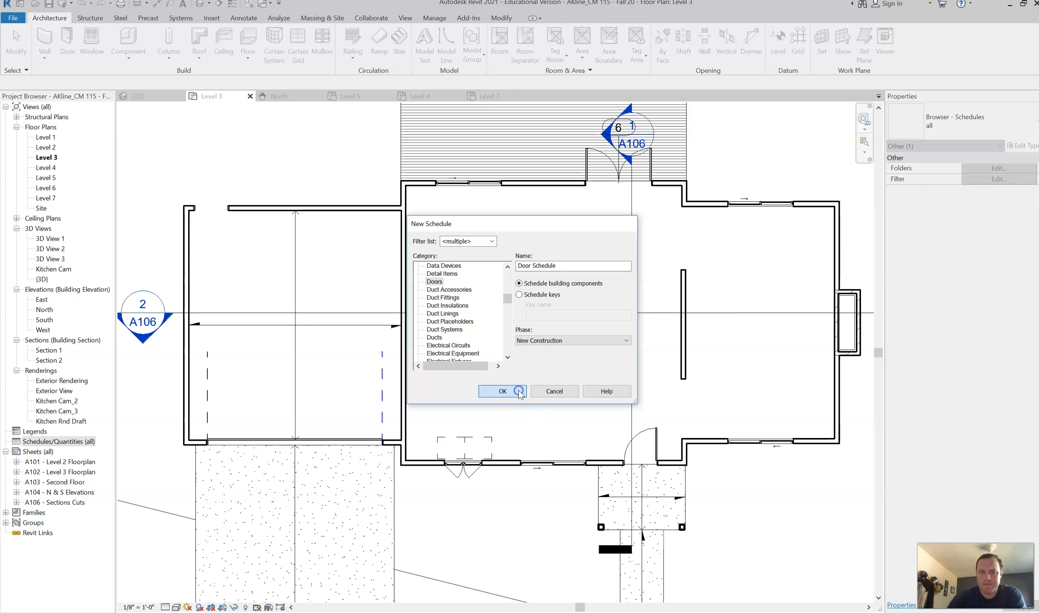
# Add the Mark and Type fields to the door schedule and generate it
pyautogui.moveTo(498, 277); pyautogui.dragTo(500, 307)
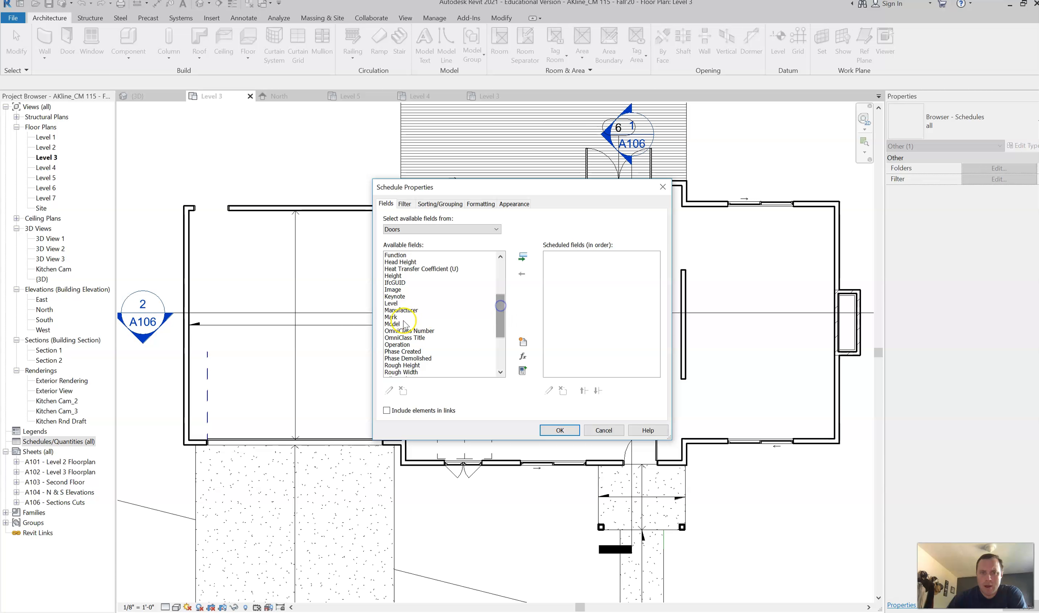
pyautogui.click(392, 317)
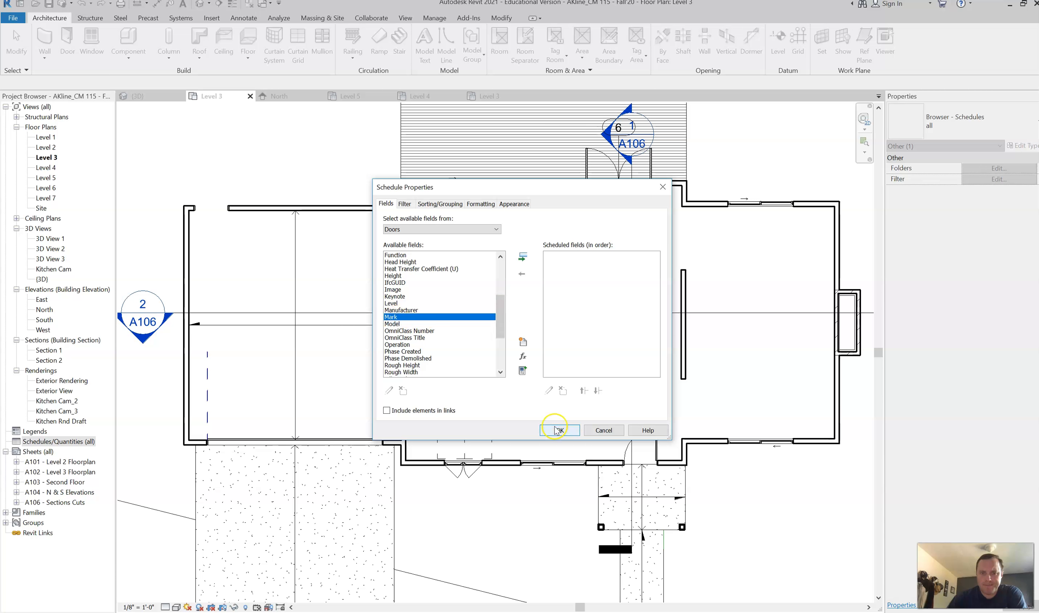
pyautogui.click(522, 257)
pyautogui.moveTo(498, 323); pyautogui.dragTo(501, 337)
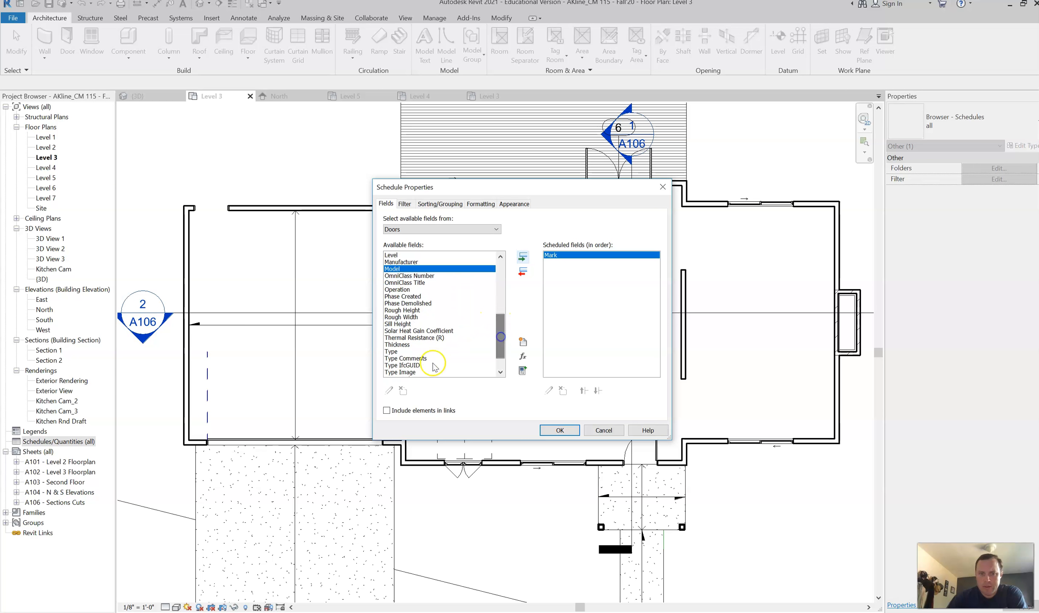
pyautogui.click(409, 352)
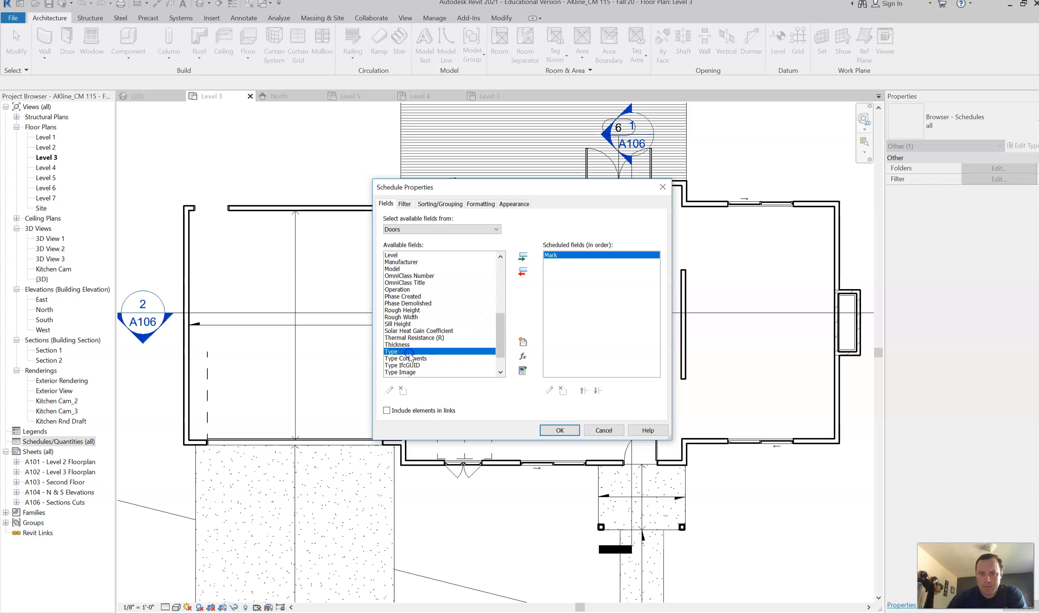
pyautogui.doubleClick(475, 352)
pyautogui.click(559, 430)
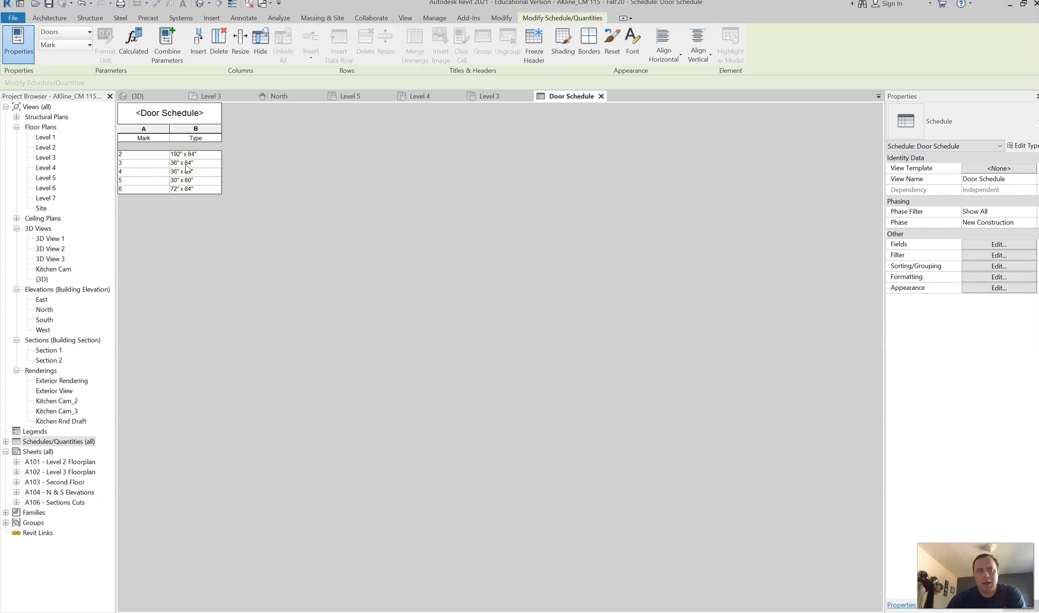
# Open the Level 3 floor plan and tag the front entry door and the stair door by category
pyautogui.doubleClick(50, 148)
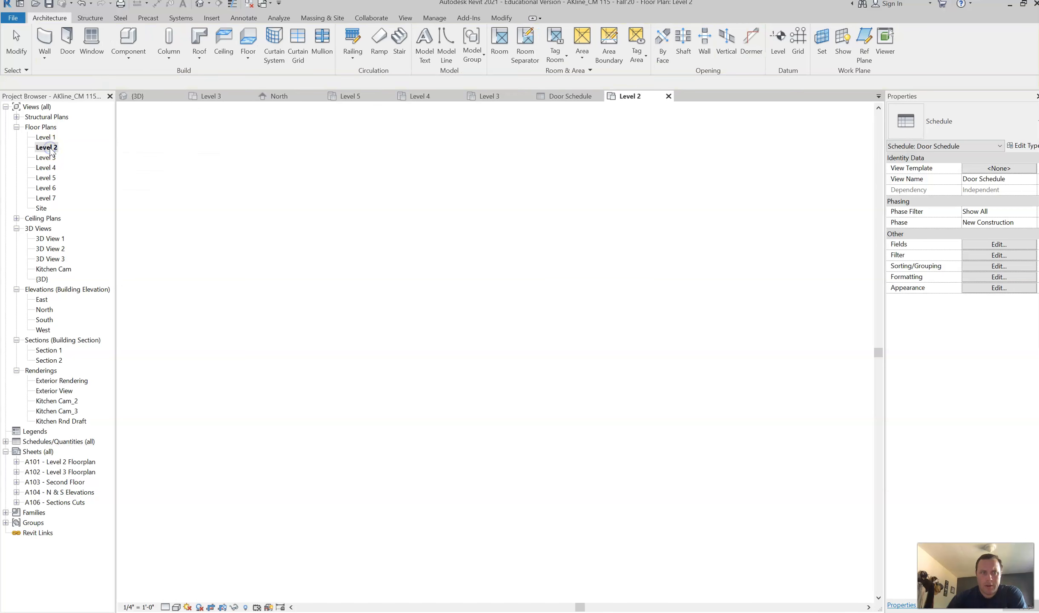
pyautogui.doubleClick(46, 158)
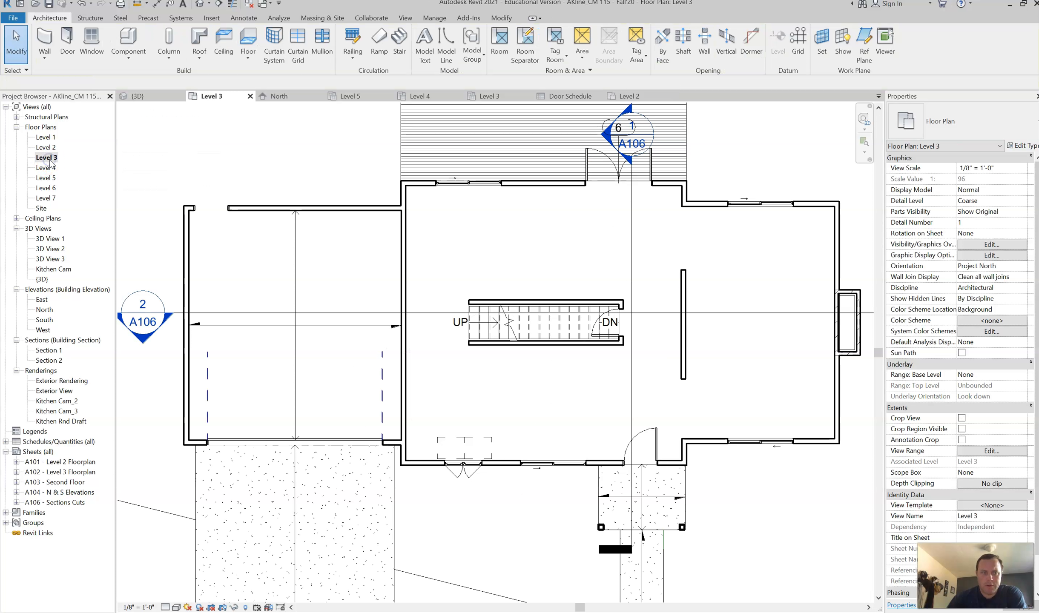
pyautogui.click(246, 18)
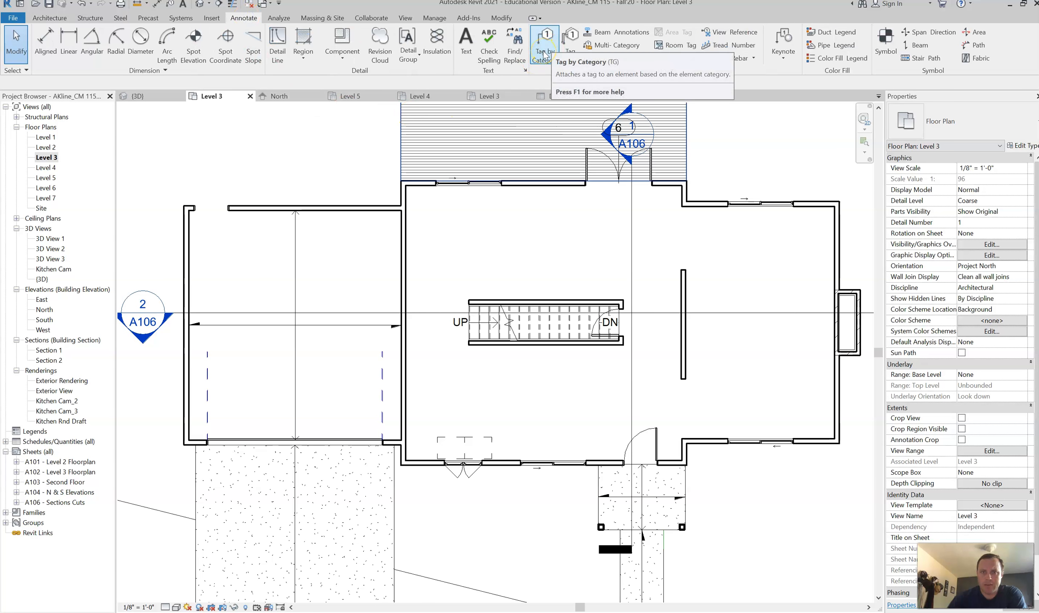
pyautogui.click(543, 54)
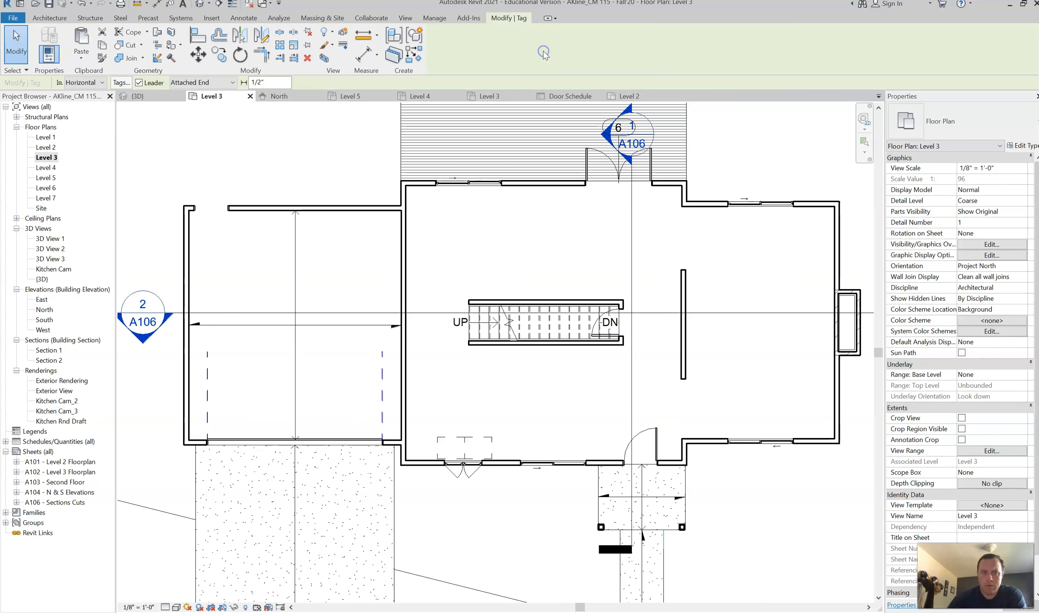
pyautogui.click(658, 452)
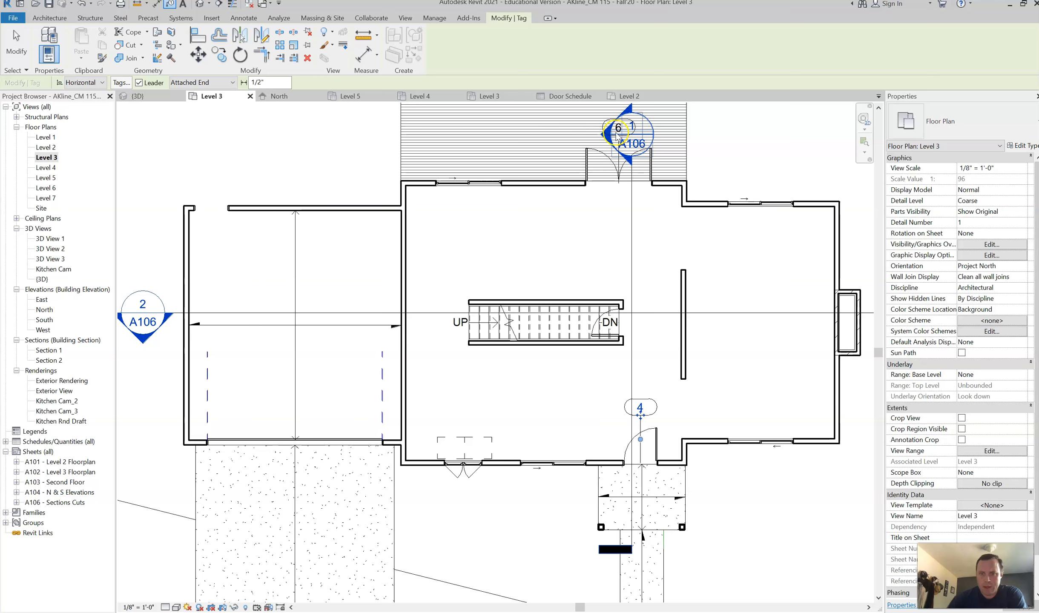
pyautogui.scroll(5, 615, 336)
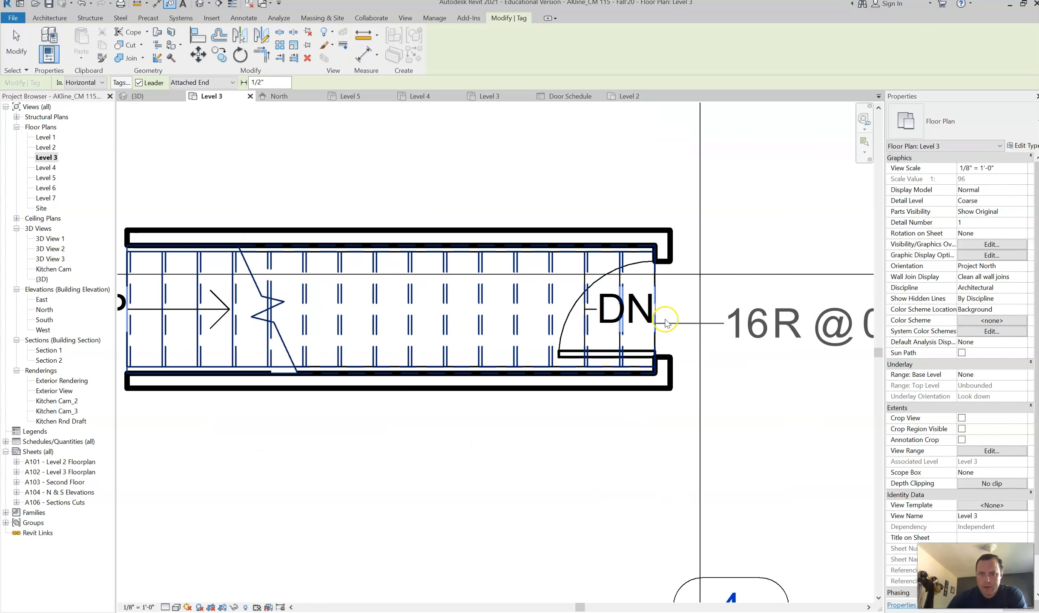
pyautogui.click(634, 353)
pyautogui.scroll(-5, 634, 354)
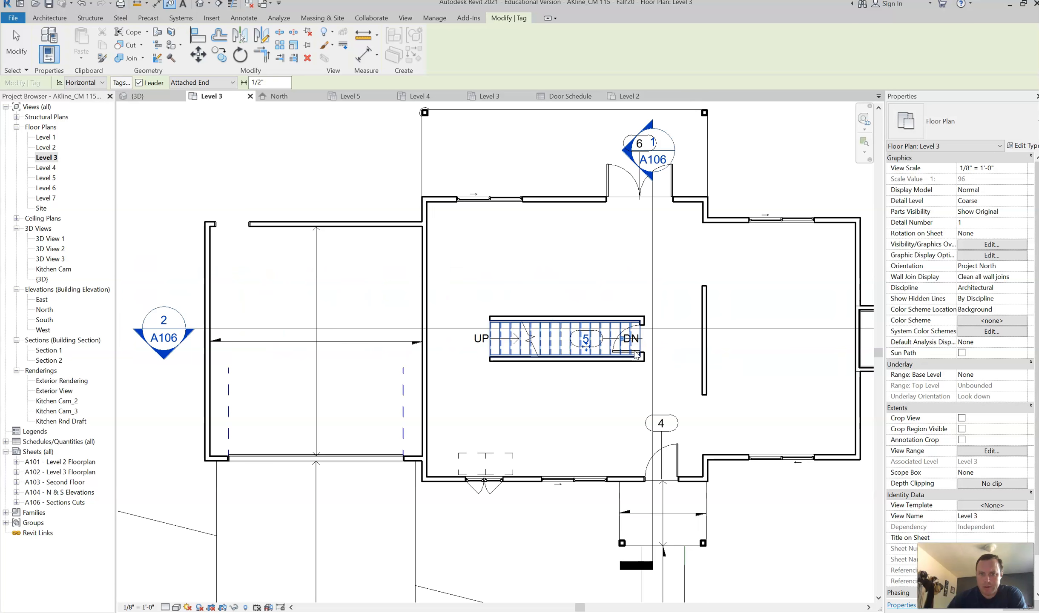
pyautogui.moveTo(747, 316); pyautogui.dragTo(681, 331, button='middle')
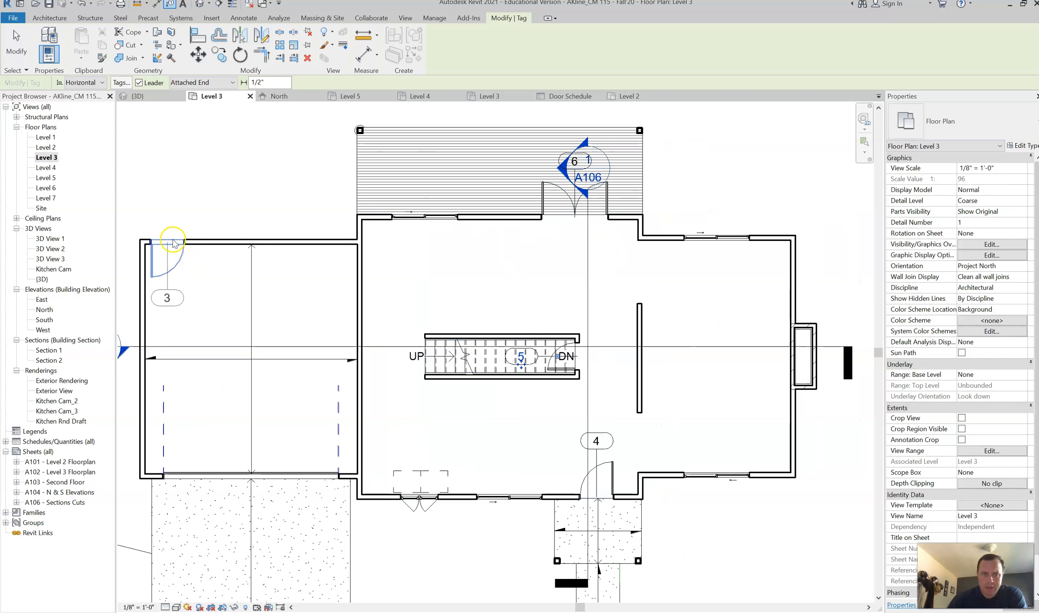
# Open the Level 4 floor plan and inspect the front entry door's properties
pyautogui.doubleClick(43, 167)
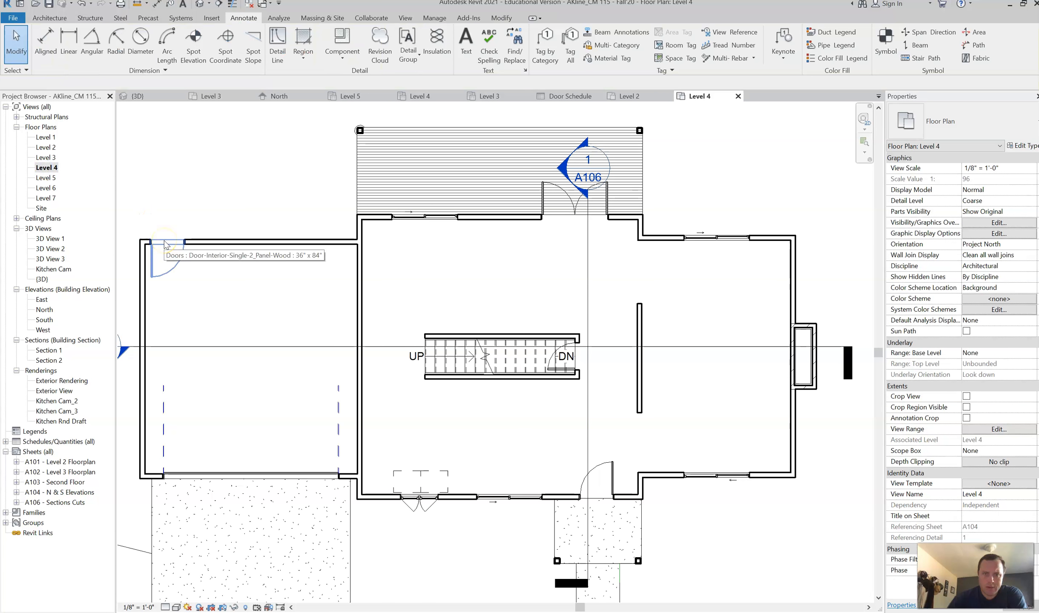
pyautogui.press('e')
pyautogui.press('h')
pyautogui.click(620, 486)
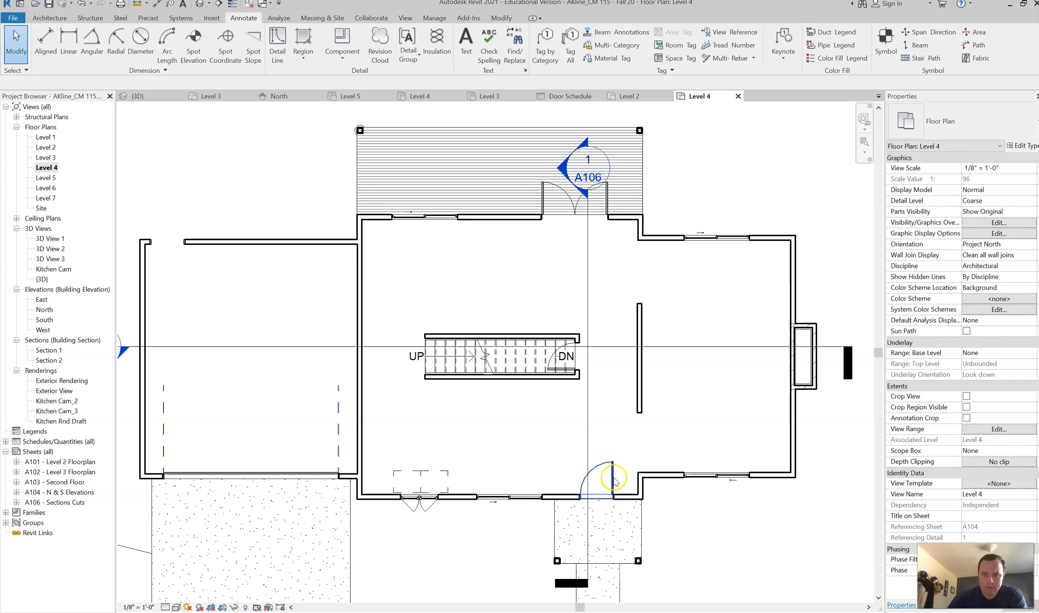
pyautogui.click(613, 479)
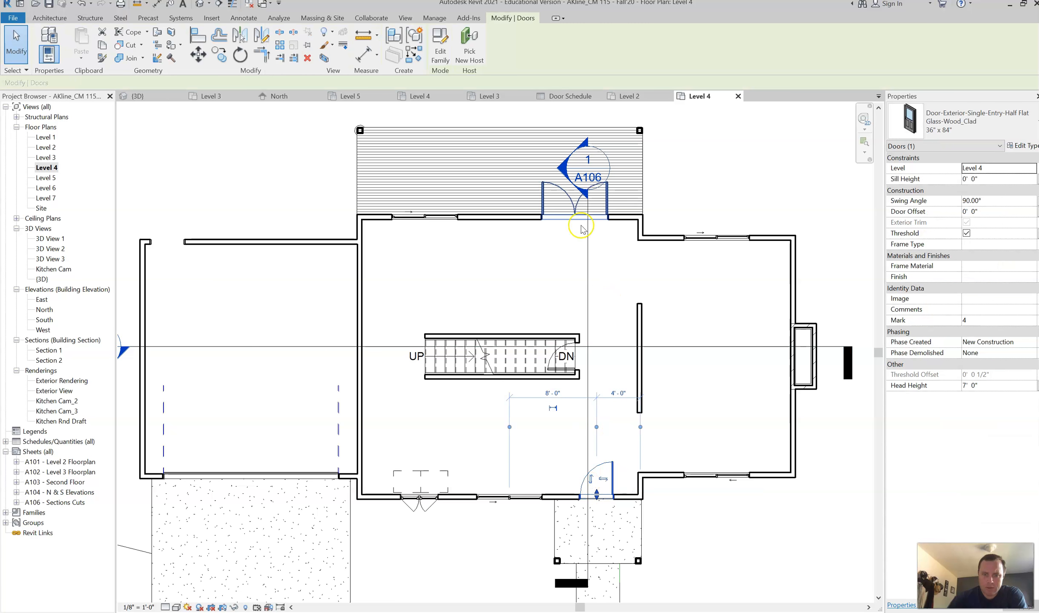
pyautogui.click(503, 415)
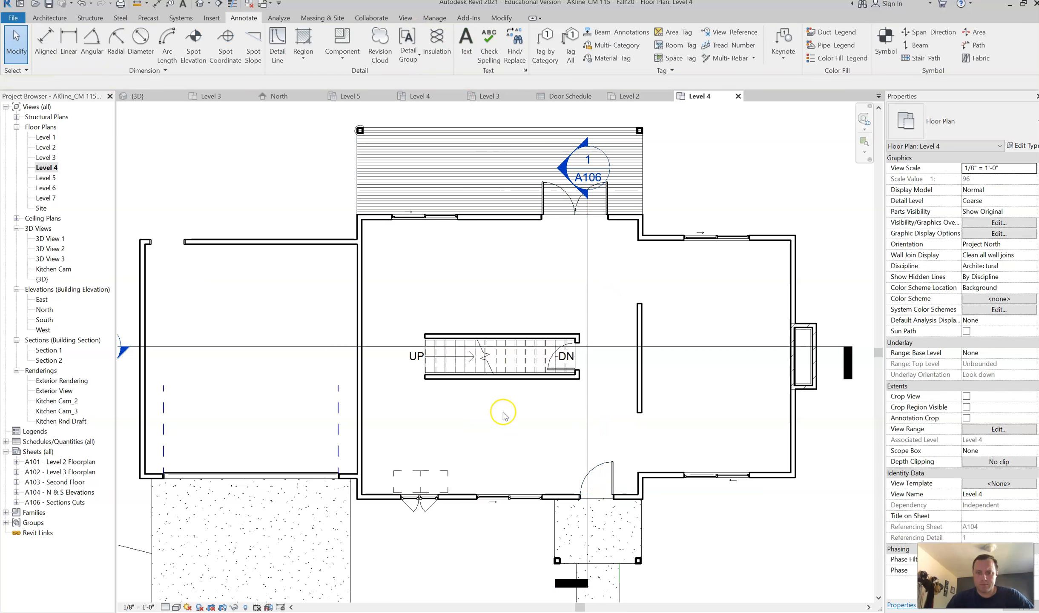
# Tag the rear double door and the front entry door by category on Level 4
pyautogui.click(563, 52)
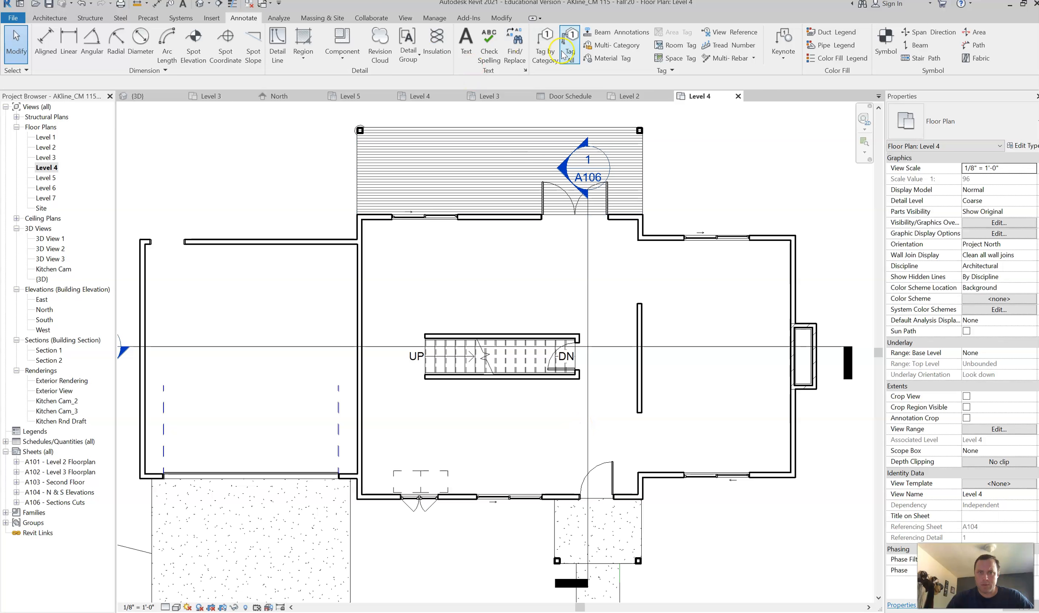
pyautogui.click(544, 47)
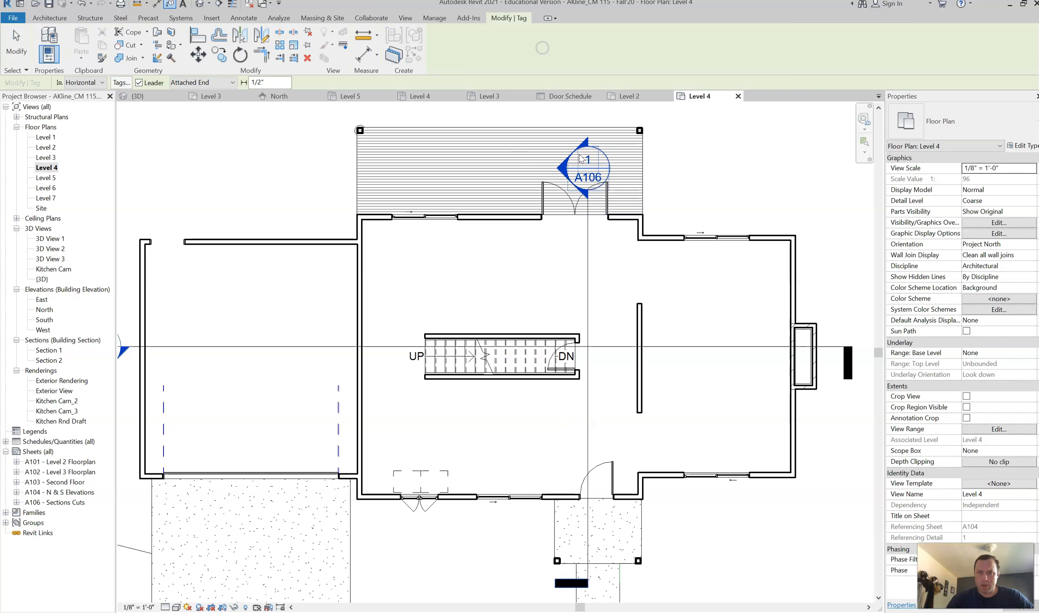
pyautogui.click(607, 200)
pyautogui.click(609, 468)
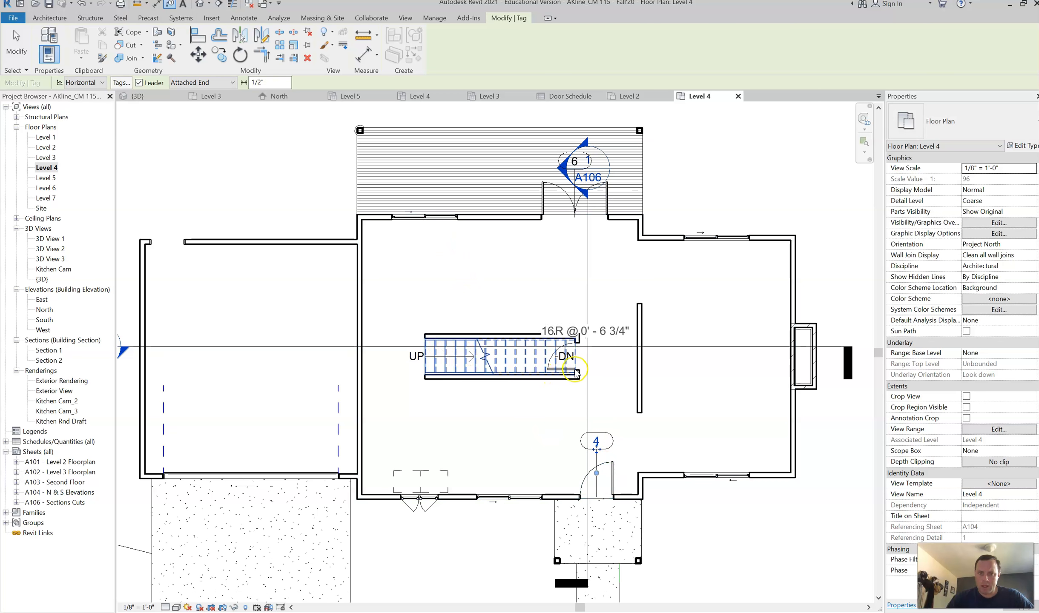
# Tag the stair door and the garage's rear single door on Level 4
pyautogui.scroll(5, 573, 377)
pyautogui.click(564, 386)
pyautogui.scroll(-5, 701, 347)
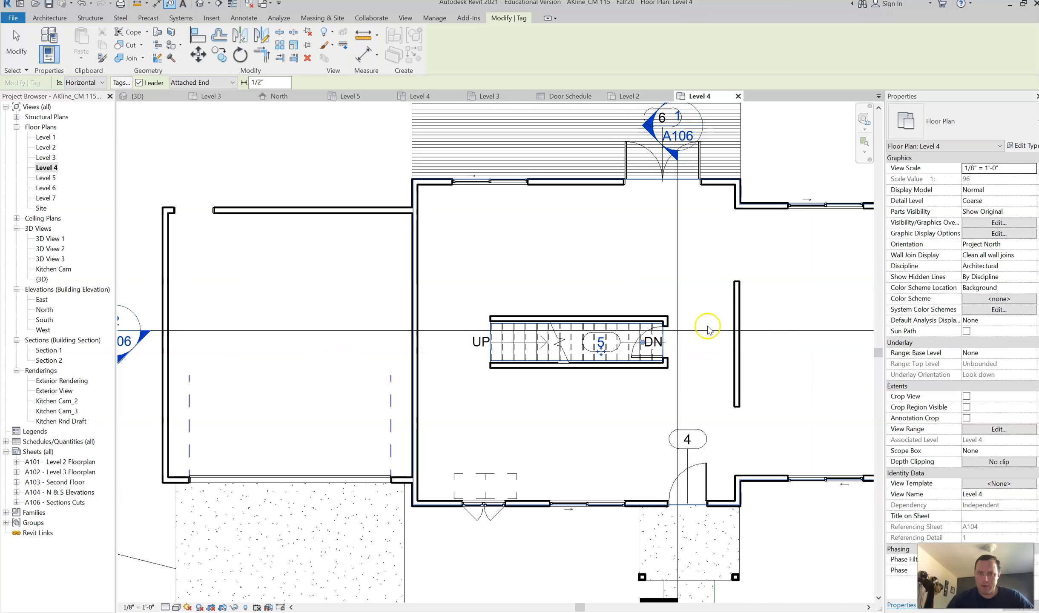
pyautogui.scroll(-2, 707, 330)
pyautogui.scroll(-2, 367, 317)
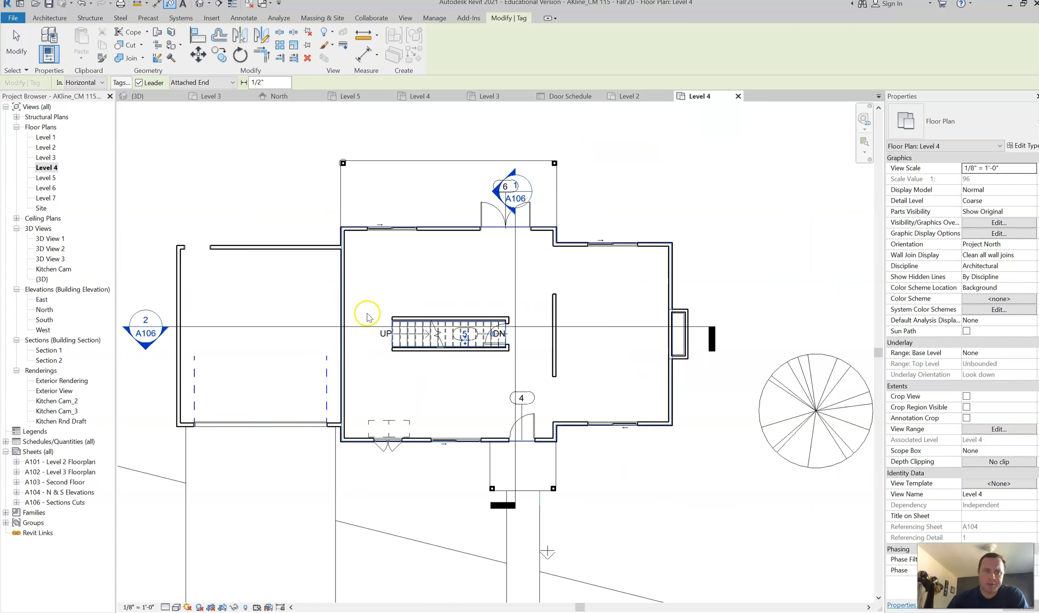
pyautogui.click(205, 255)
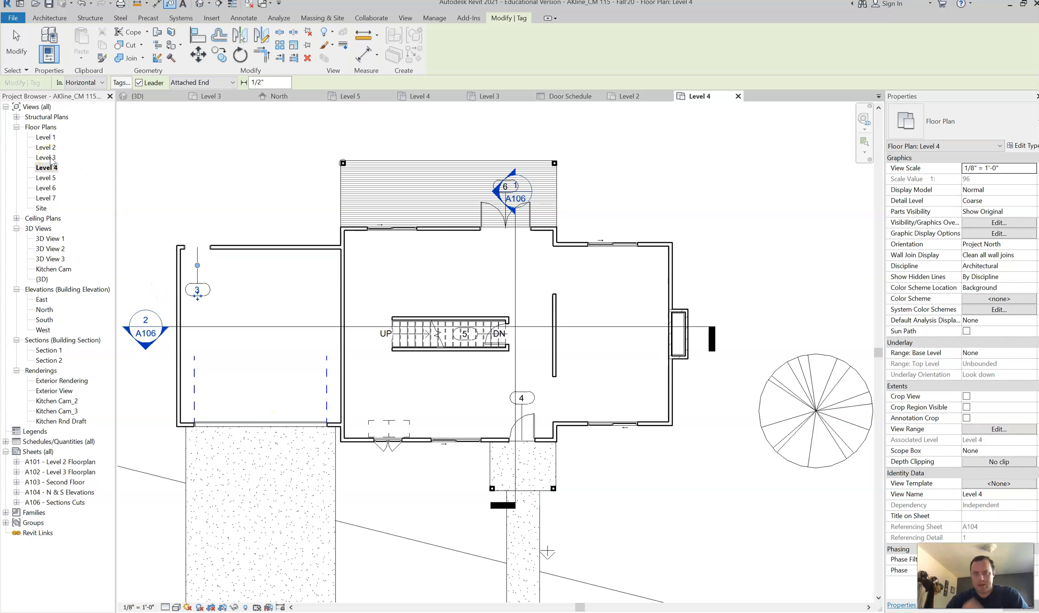
# Open the Level 6 floor plan and examine its layout
pyautogui.doubleClick(47, 188)
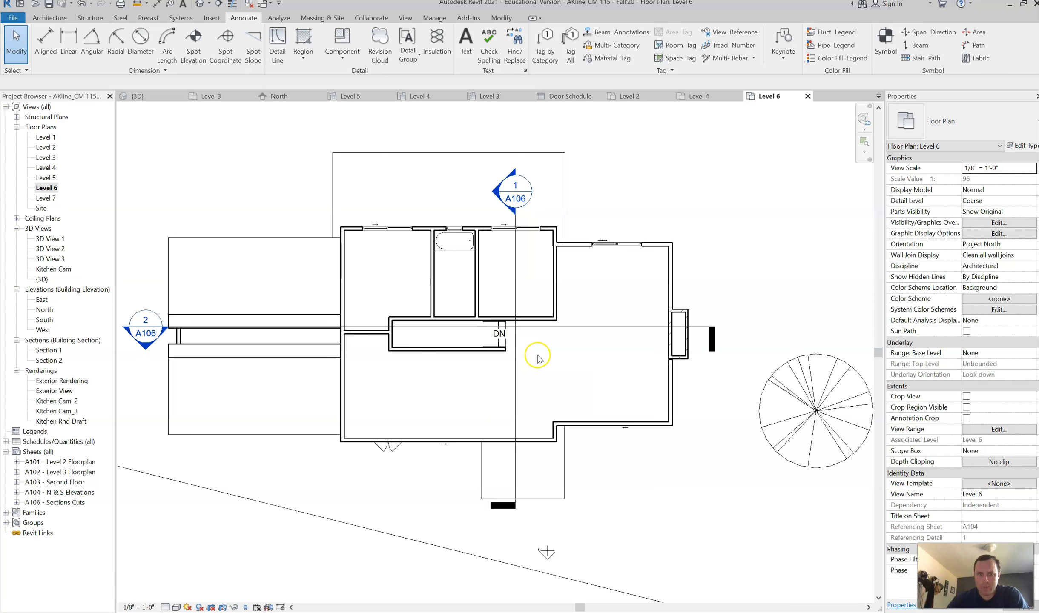
pyautogui.scroll(2, 535, 352)
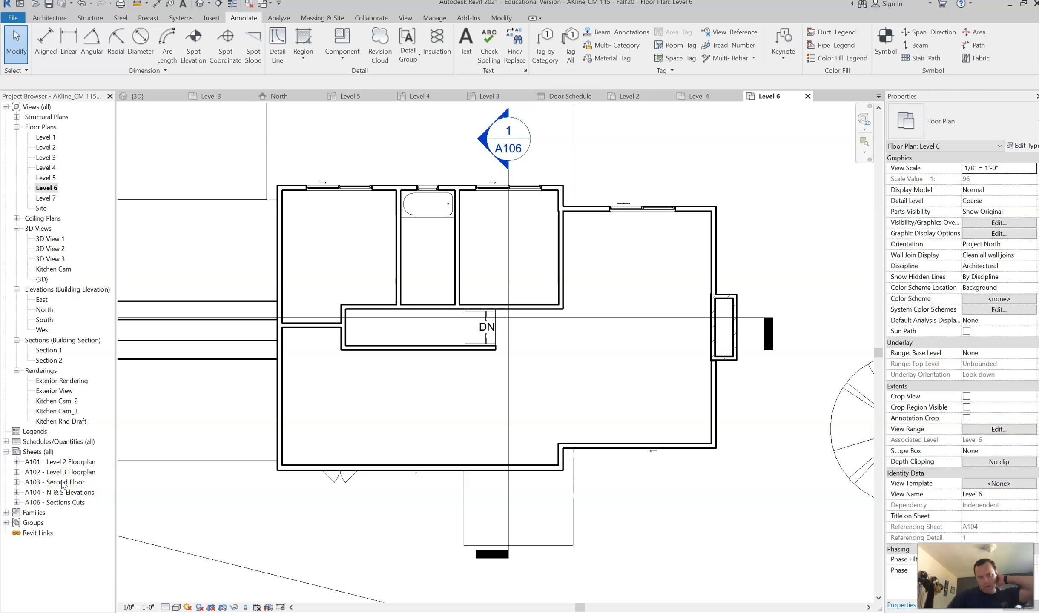
# Start a new schedule for the Windows category
pyautogui.click(7, 442)
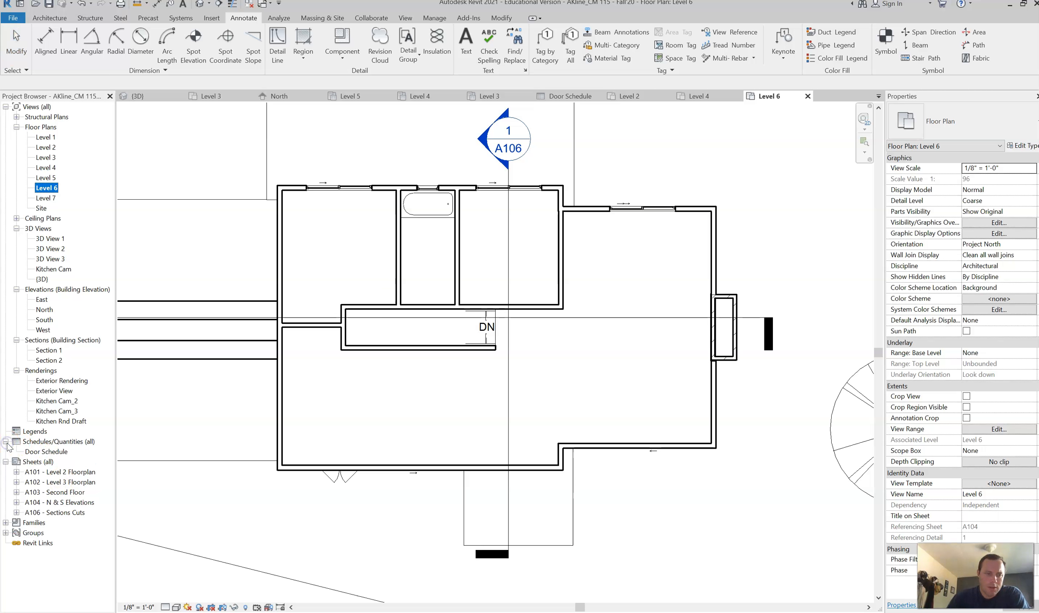
pyautogui.click(56, 441)
pyautogui.rightClick(55, 443)
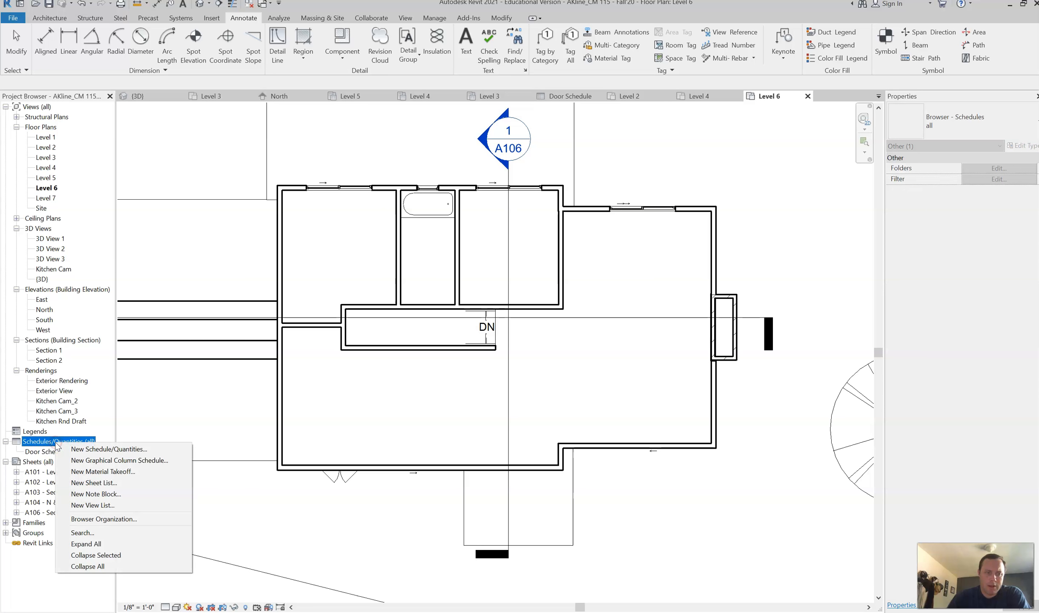
pyautogui.click(85, 450)
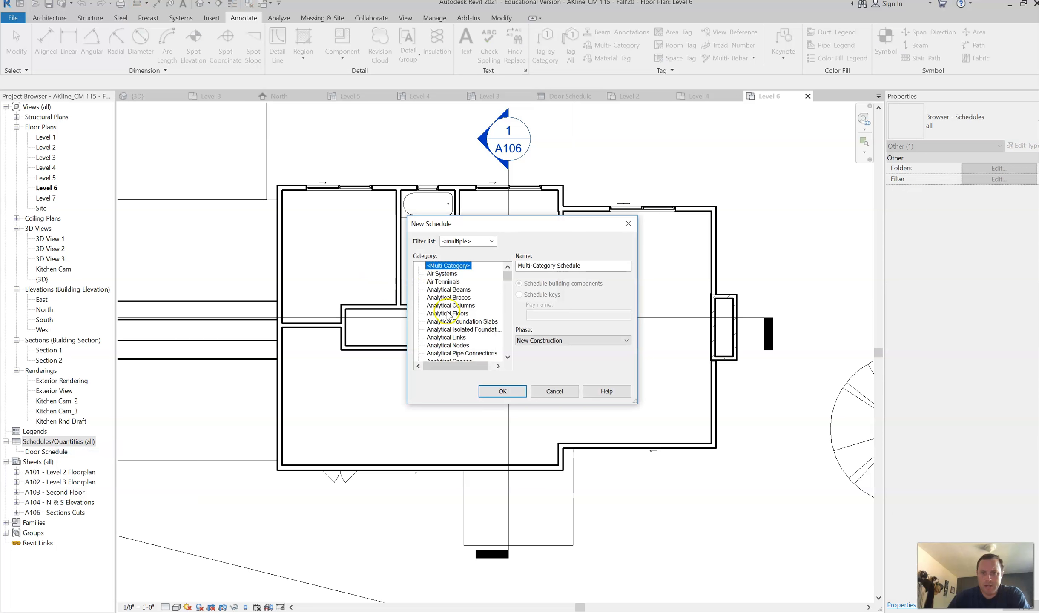
pyautogui.click(508, 358)
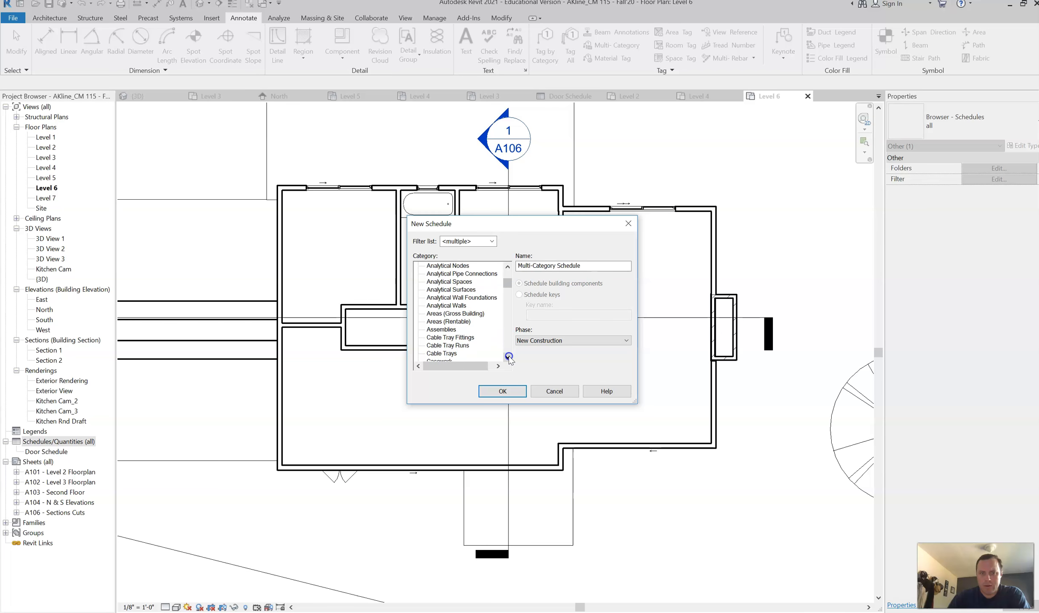
pyautogui.moveTo(508, 357); pyautogui.dragTo(508, 350)
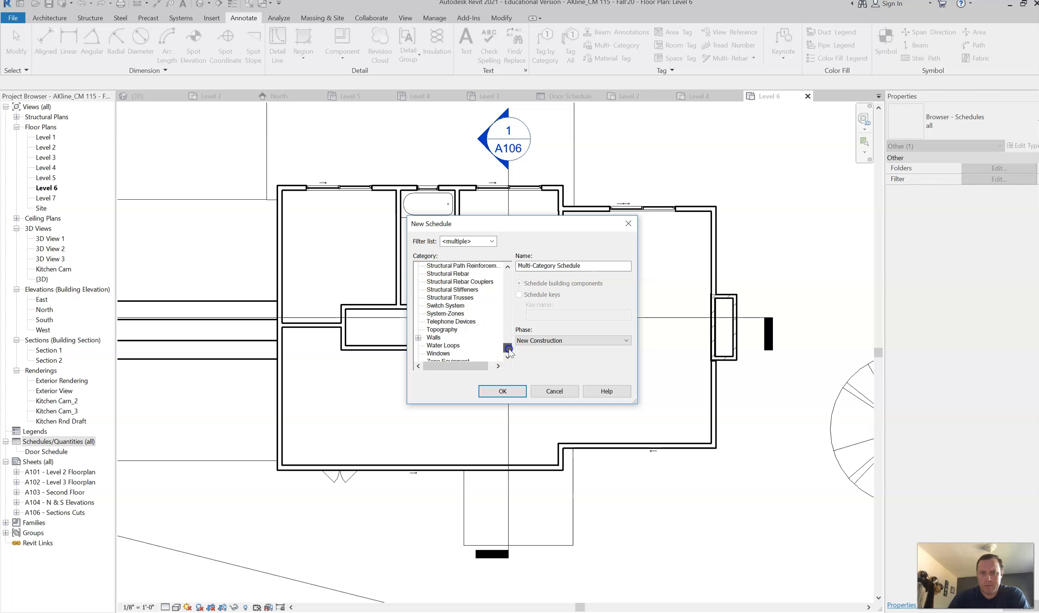
pyautogui.click(441, 346)
pyautogui.click(503, 391)
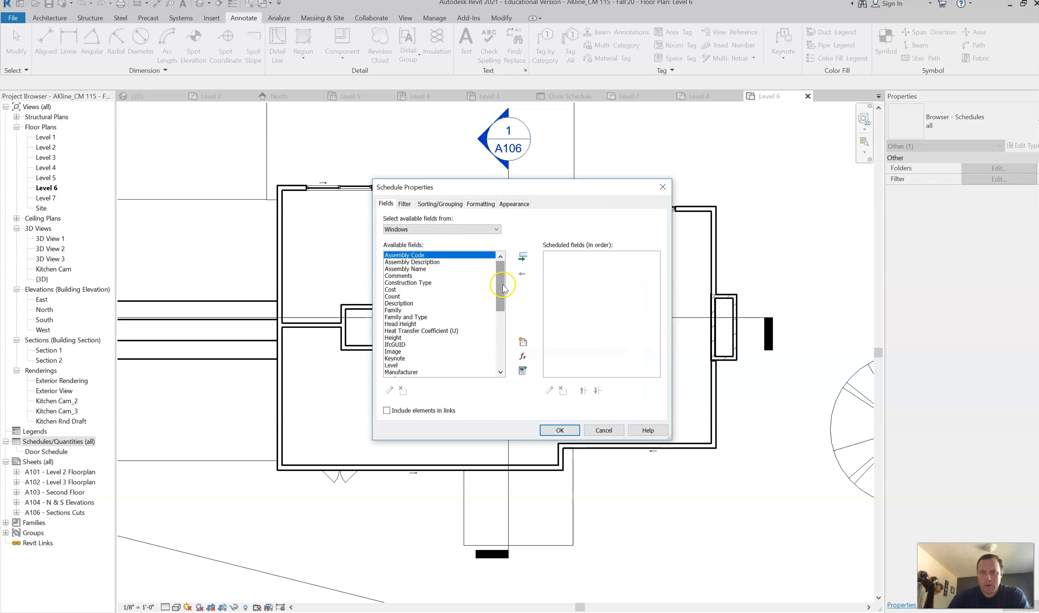
# Add the Mark and Type Mark fields to the window schedule and create it
pyautogui.moveTo(502, 289); pyautogui.dragTo(499, 328)
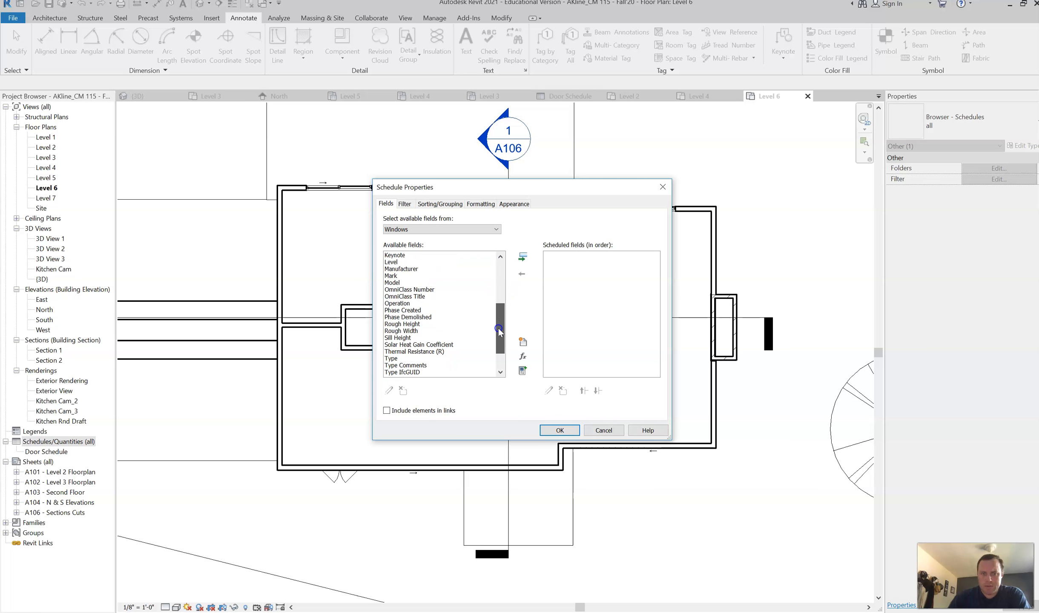
pyautogui.doubleClick(395, 276)
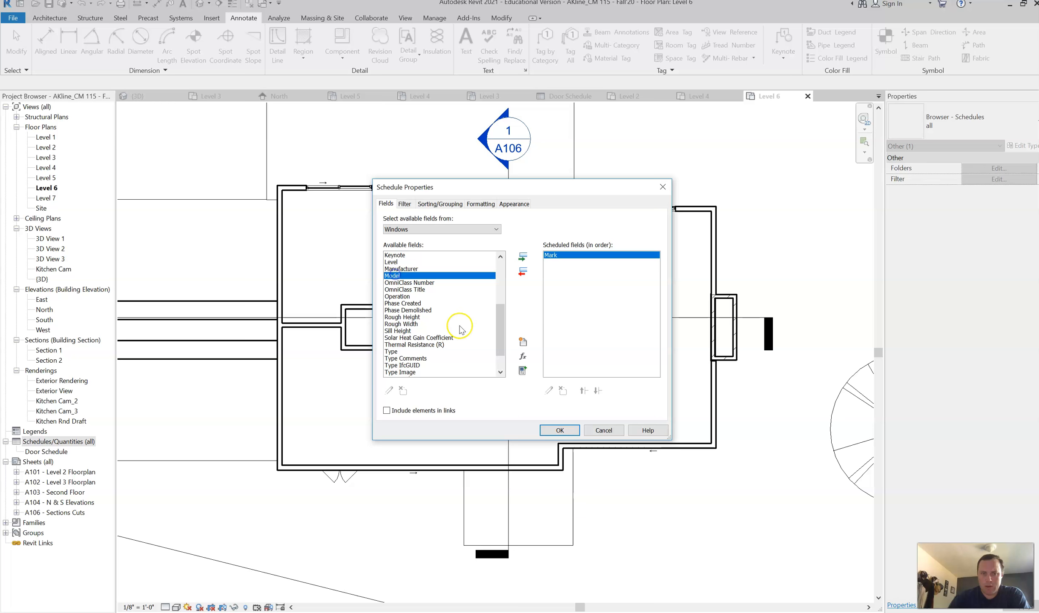
pyautogui.moveTo(496, 332); pyautogui.dragTo(496, 343)
pyautogui.doubleClick(419, 355)
pyautogui.click(560, 430)
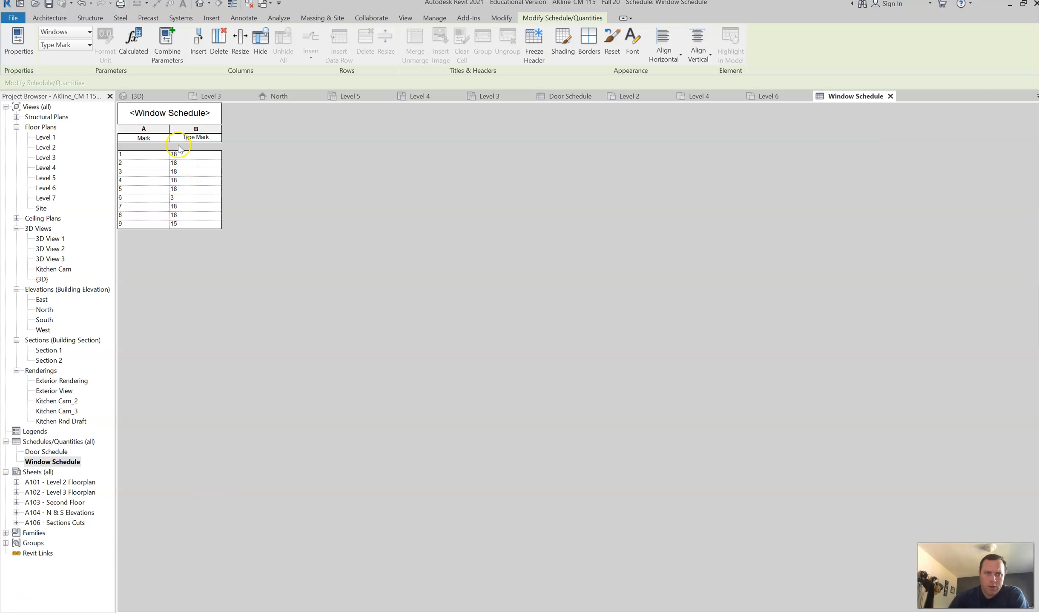
# Delete the Window Schedule from the project
pyautogui.rightClick(56, 465)
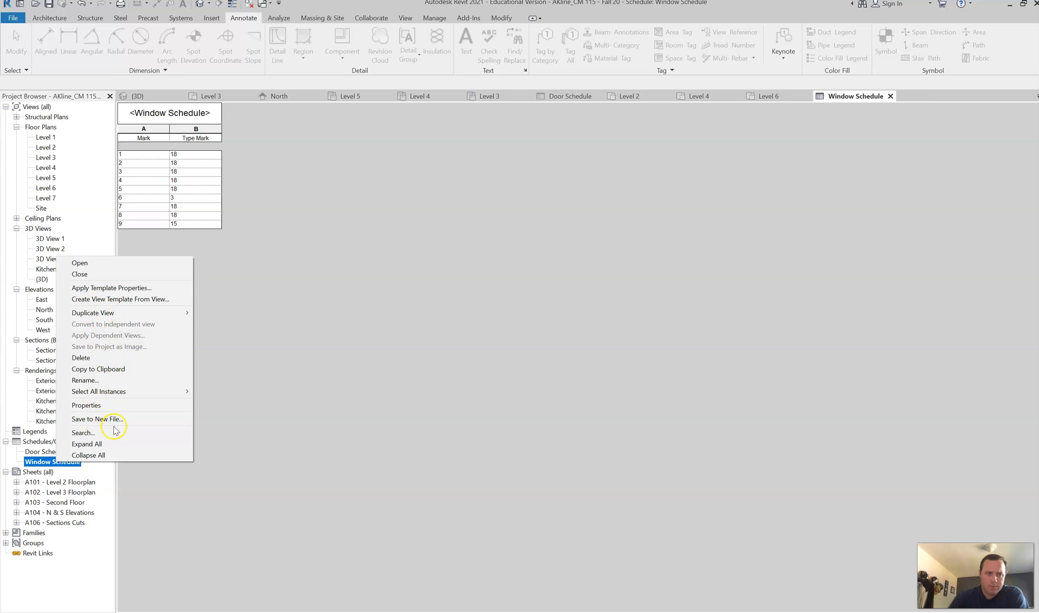
pyautogui.click(100, 360)
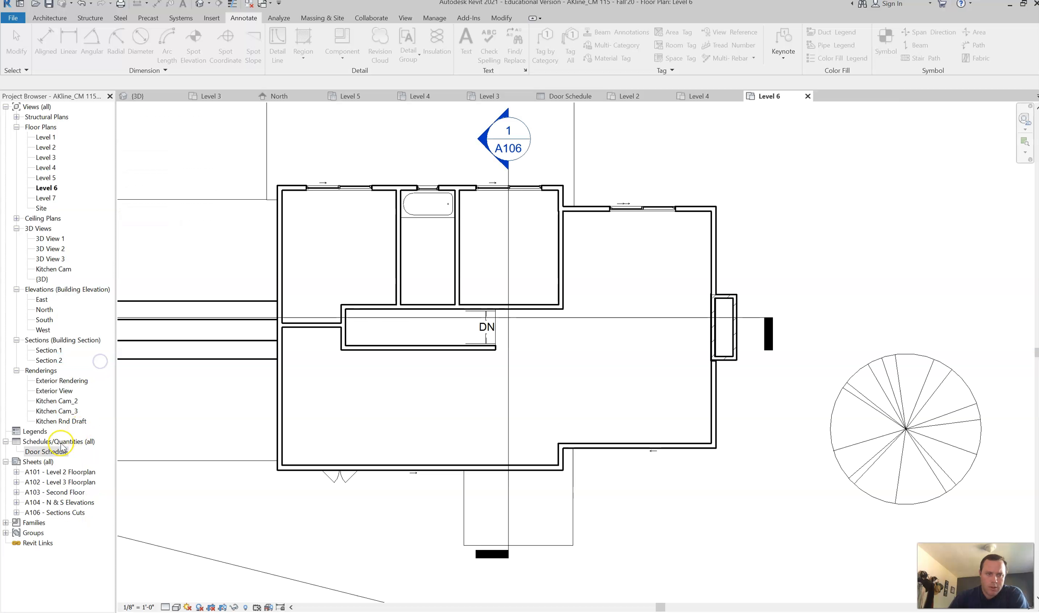
# Create a new multi-category schedule with the Type Mark and Type fields
pyautogui.click(52, 442)
pyautogui.rightClick(52, 442)
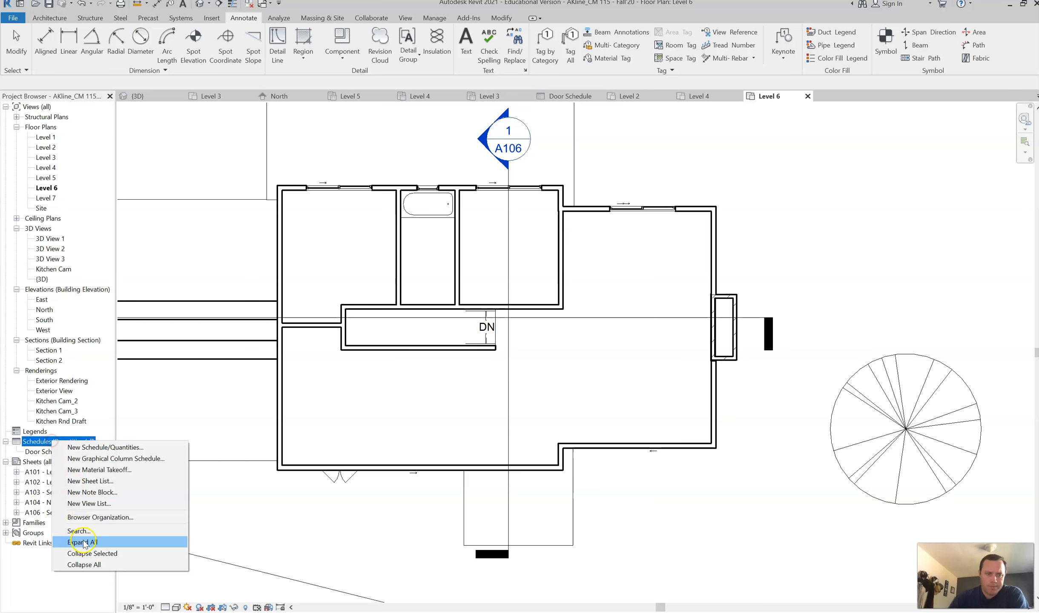
pyautogui.click(90, 450)
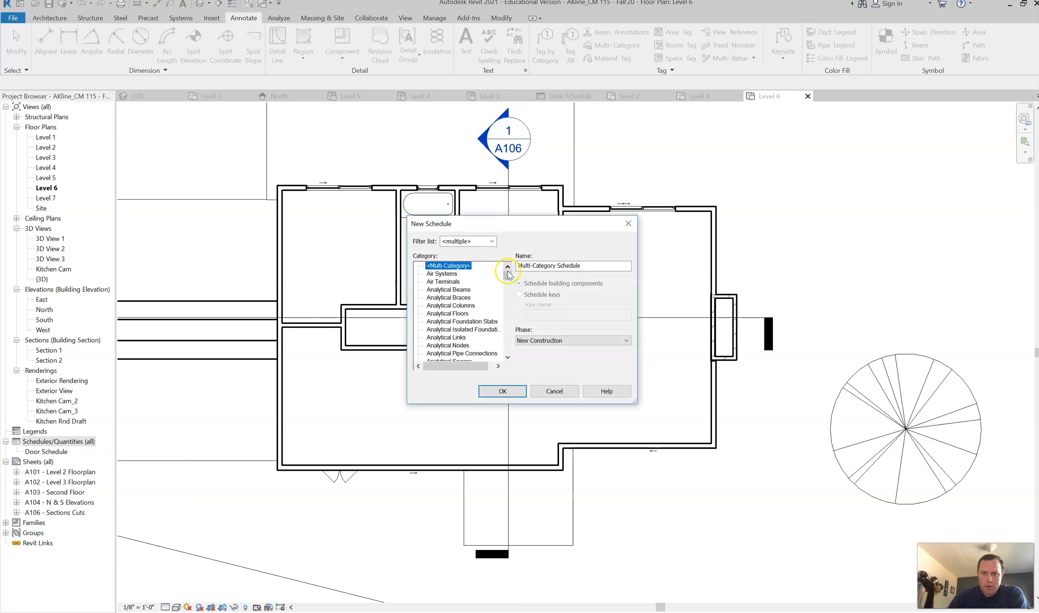
pyautogui.moveTo(510, 275); pyautogui.dragTo(507, 365)
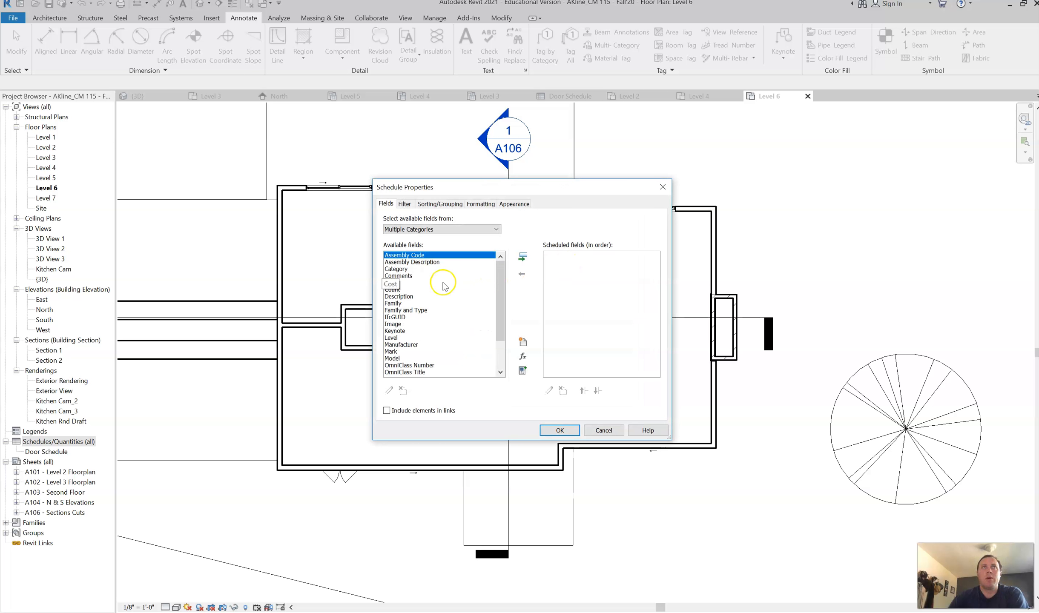
pyautogui.moveTo(503, 320); pyautogui.dragTo(503, 344)
pyautogui.doubleClick(409, 364)
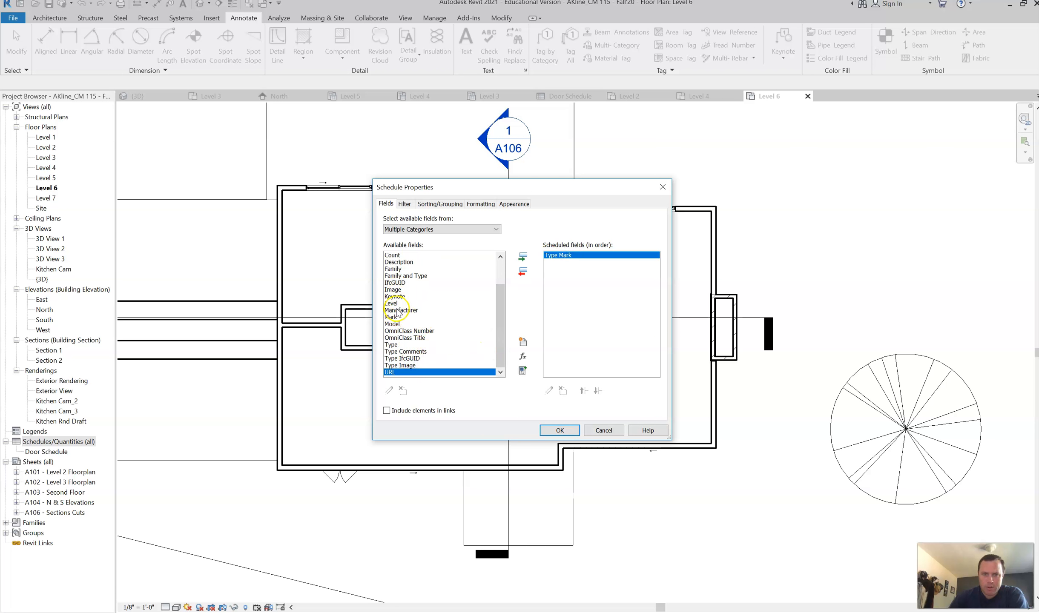
pyautogui.moveTo(500, 330); pyautogui.dragTo(502, 363)
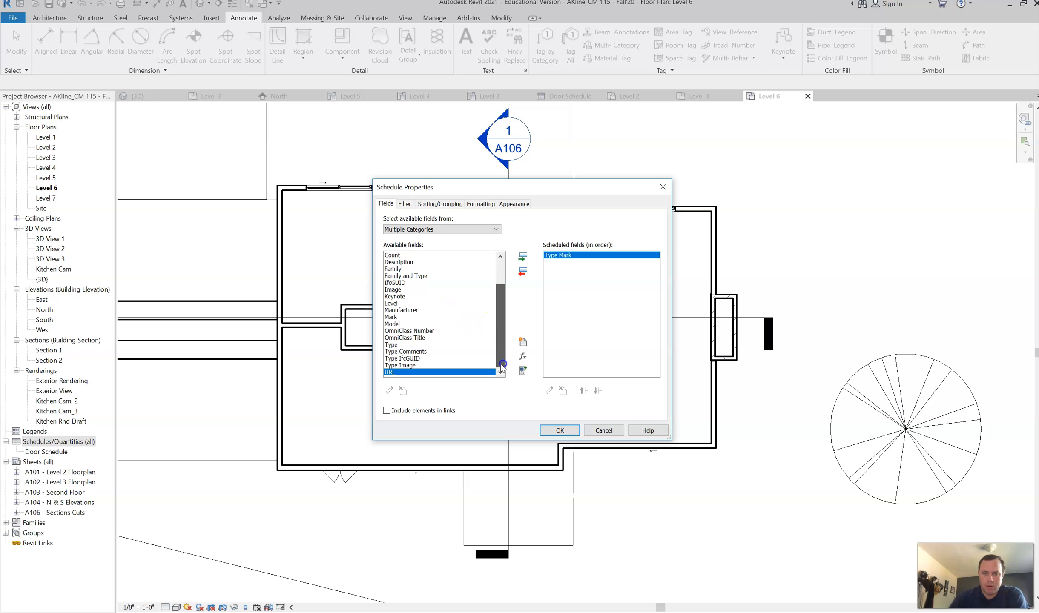
pyautogui.doubleClick(392, 345)
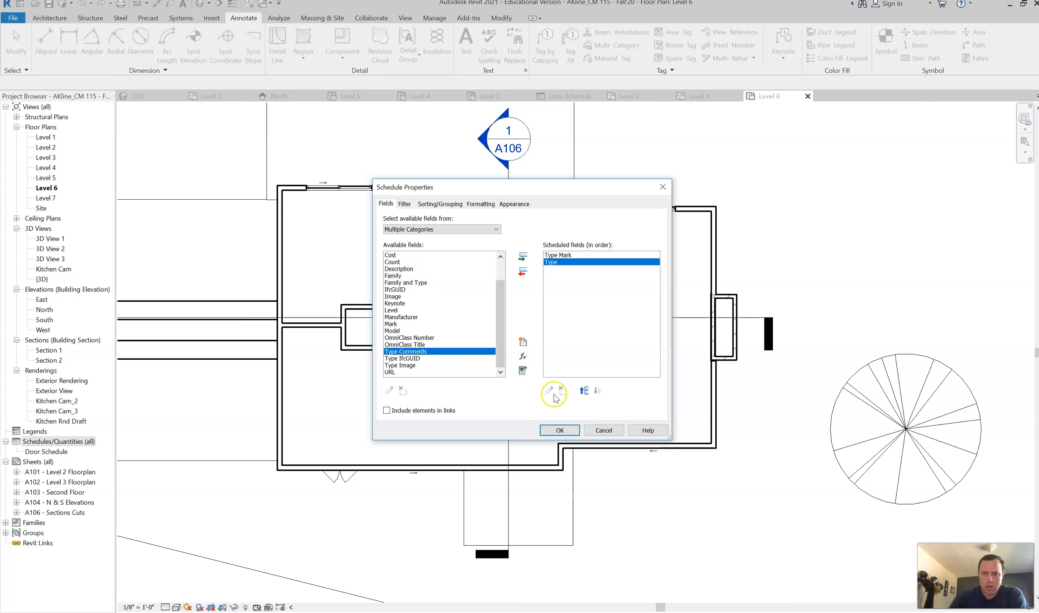
pyautogui.click(560, 430)
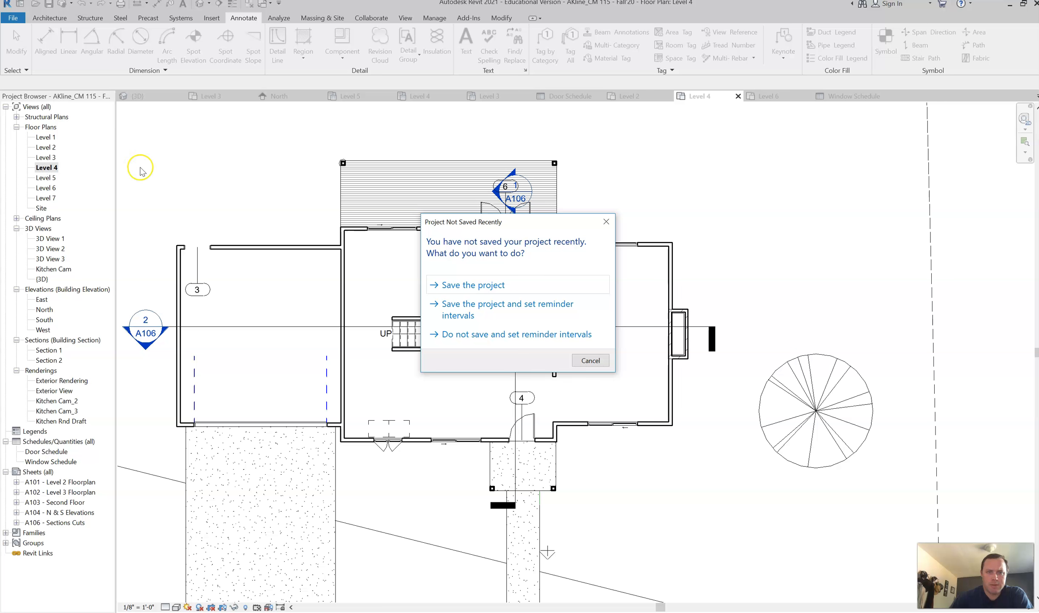
# Save the project and tag the front and rear windows and the garage's overhead door by category on Level 4
pyautogui.click(541, 289)
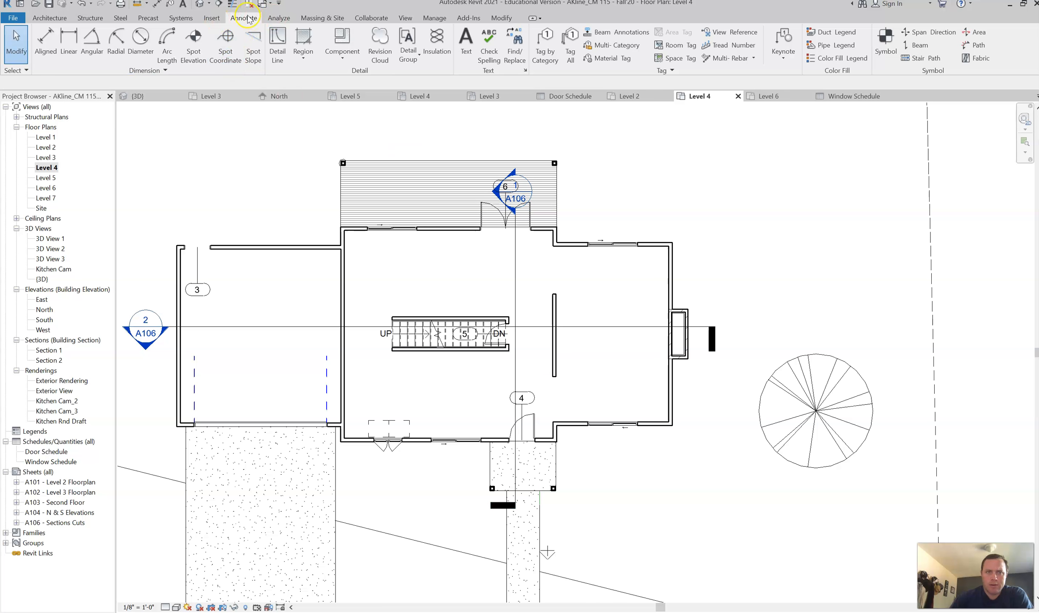
pyautogui.click(549, 51)
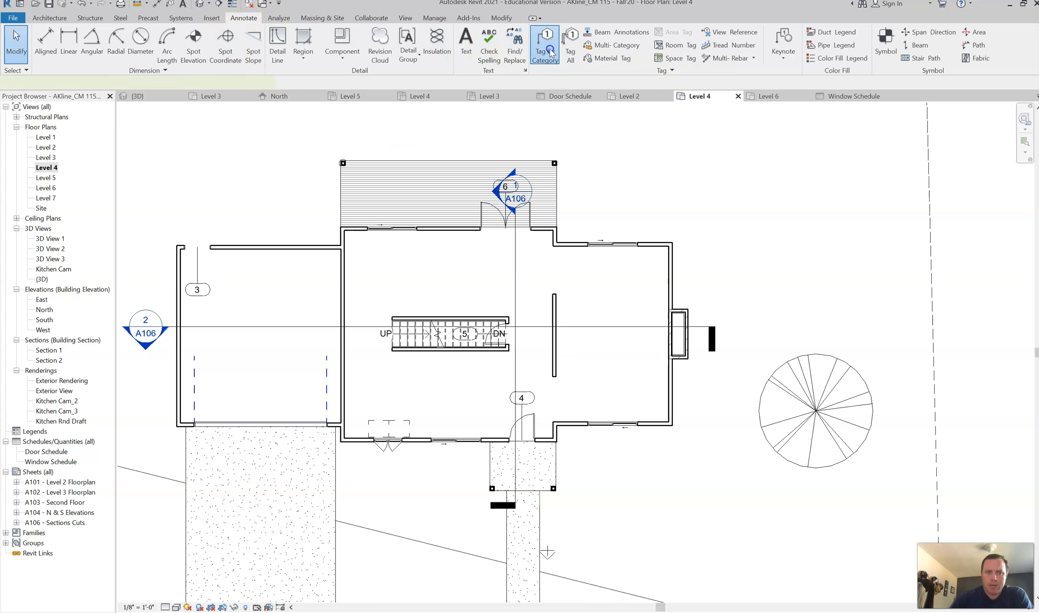
pyautogui.click(616, 246)
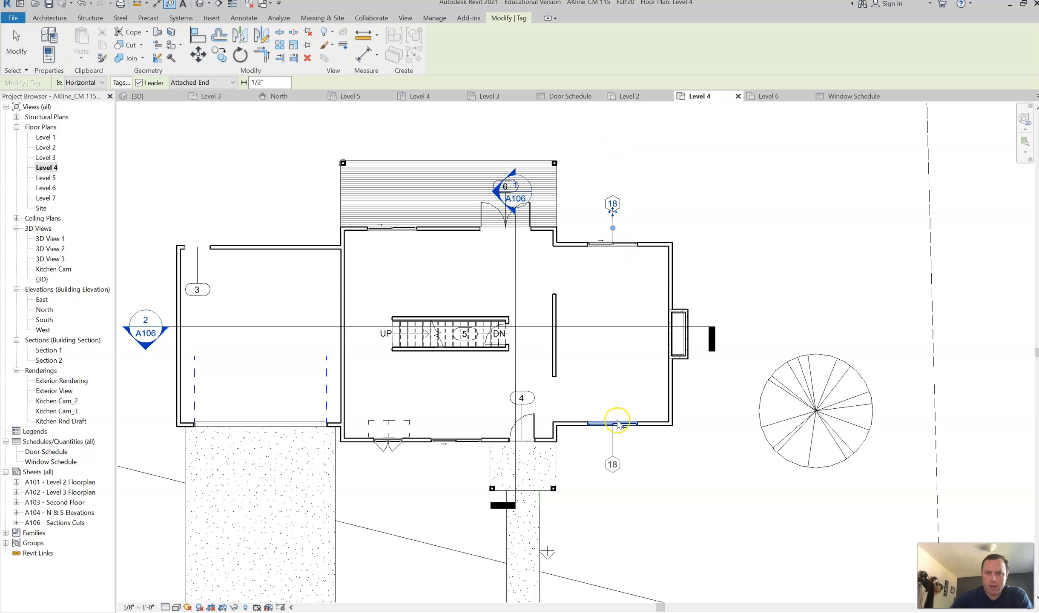
pyautogui.click(453, 442)
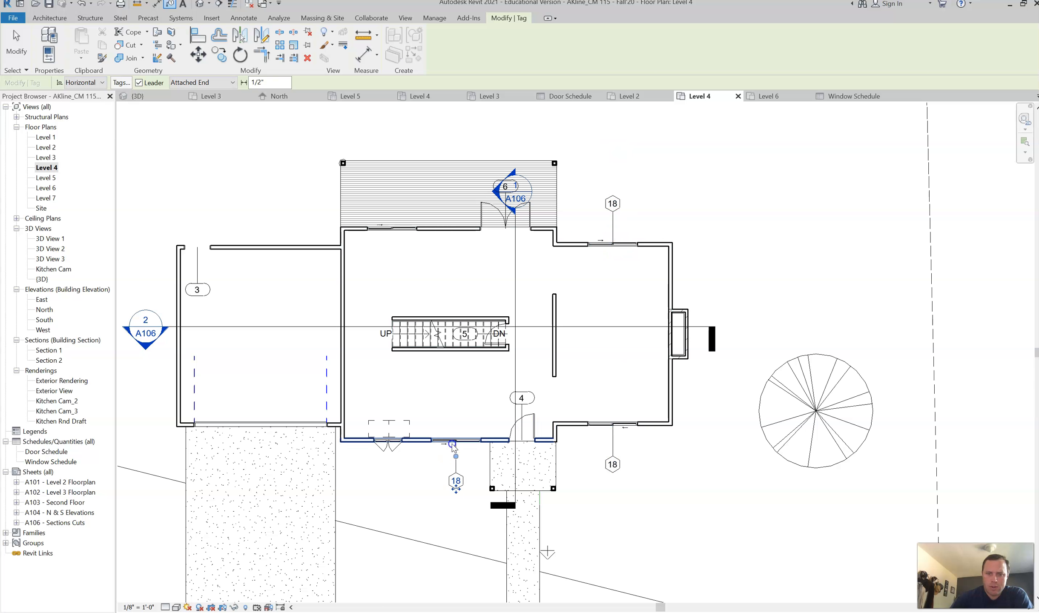
pyautogui.click(393, 445)
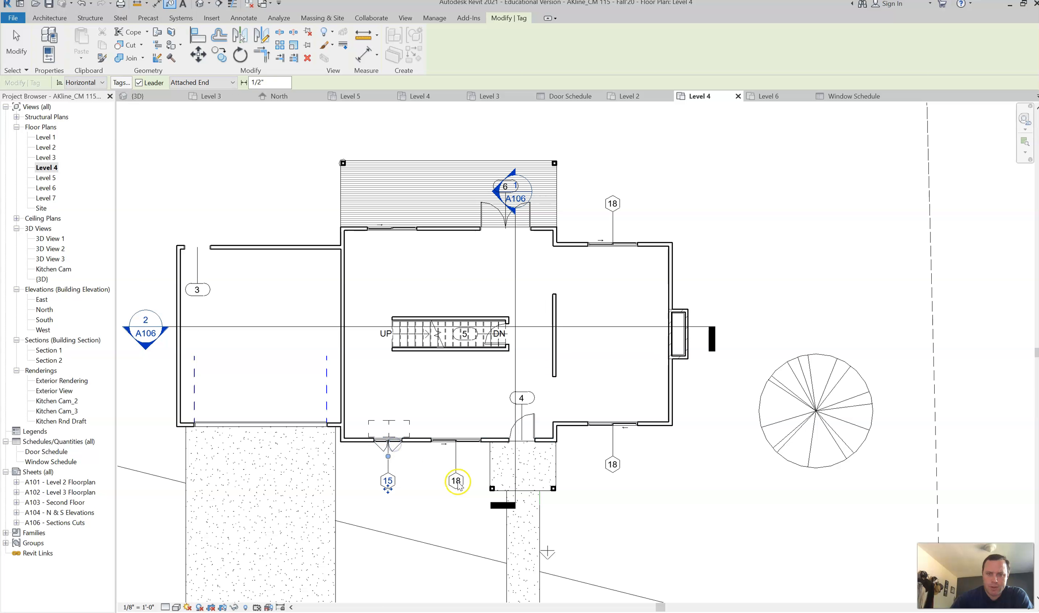
pyautogui.click(253, 429)
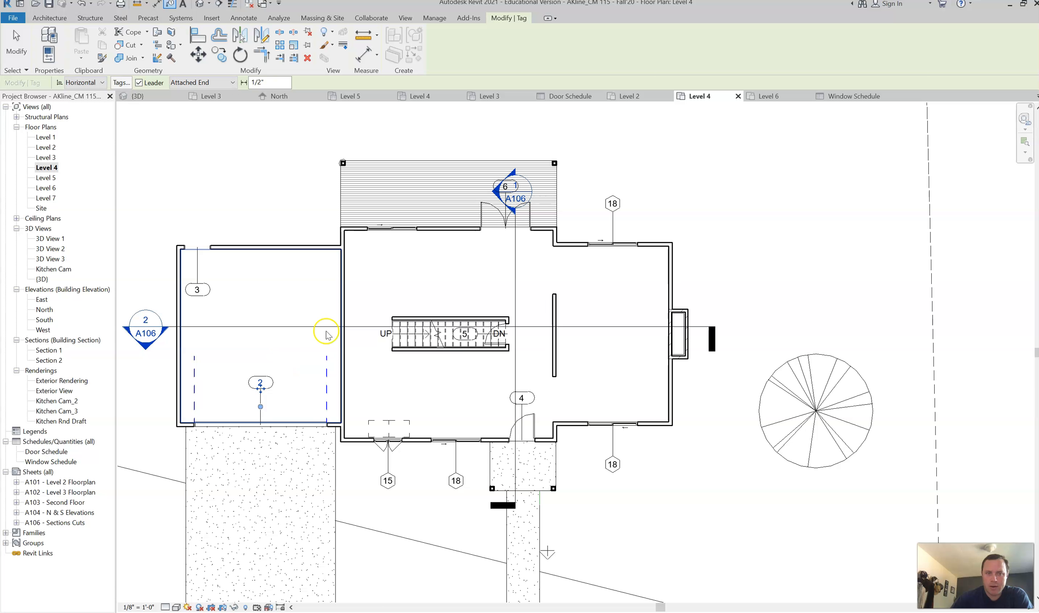
pyautogui.click(400, 233)
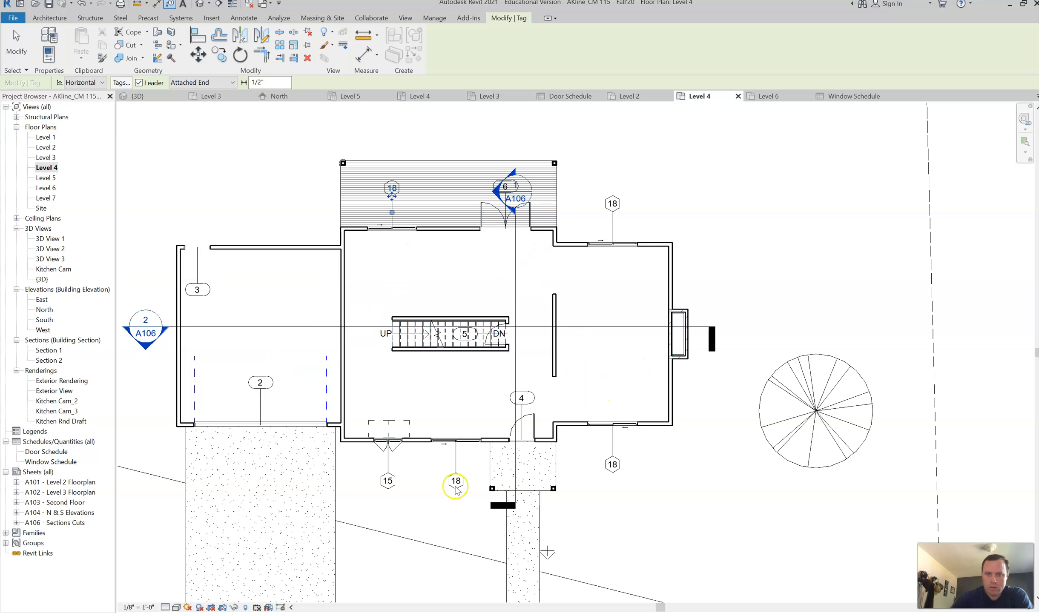
# Open the Level 6 floor plan and tag the rear windows of the two rooms beside the bathroom, placing the first tag inside its room
pyautogui.doubleClick(47, 188)
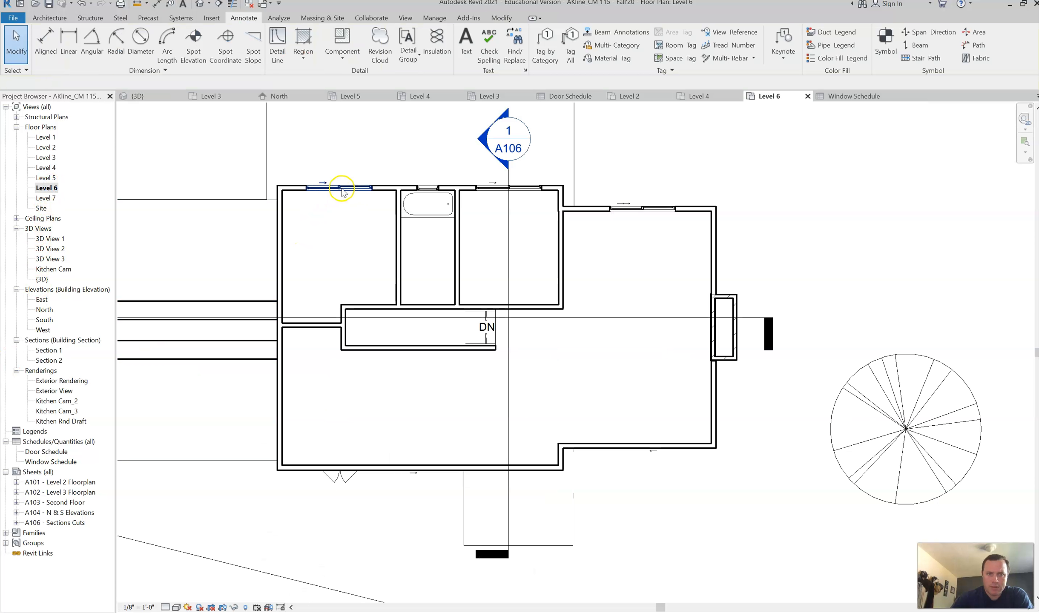
pyautogui.click(336, 193)
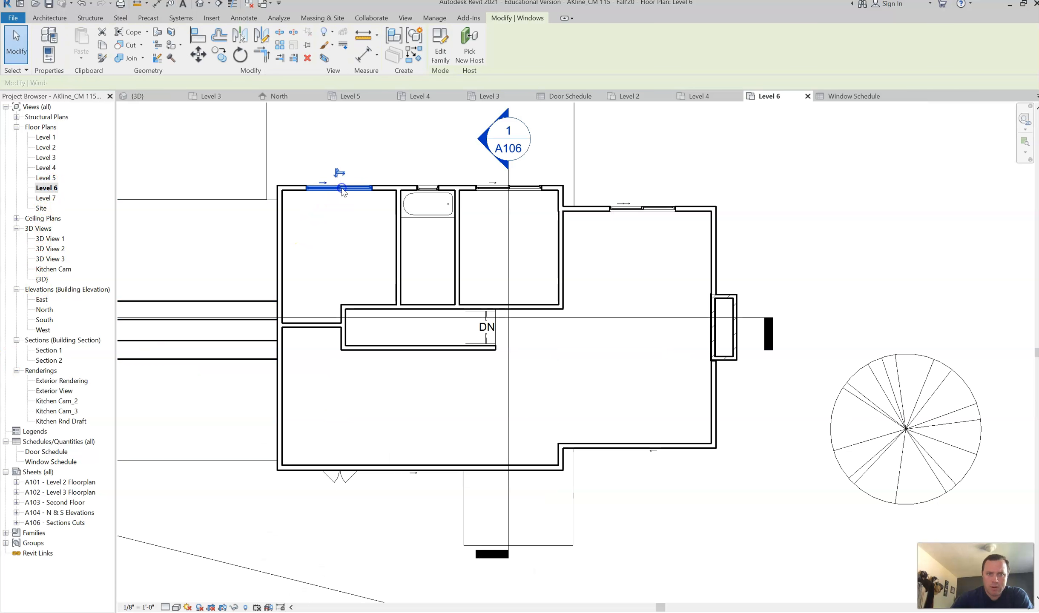
pyautogui.click(483, 209)
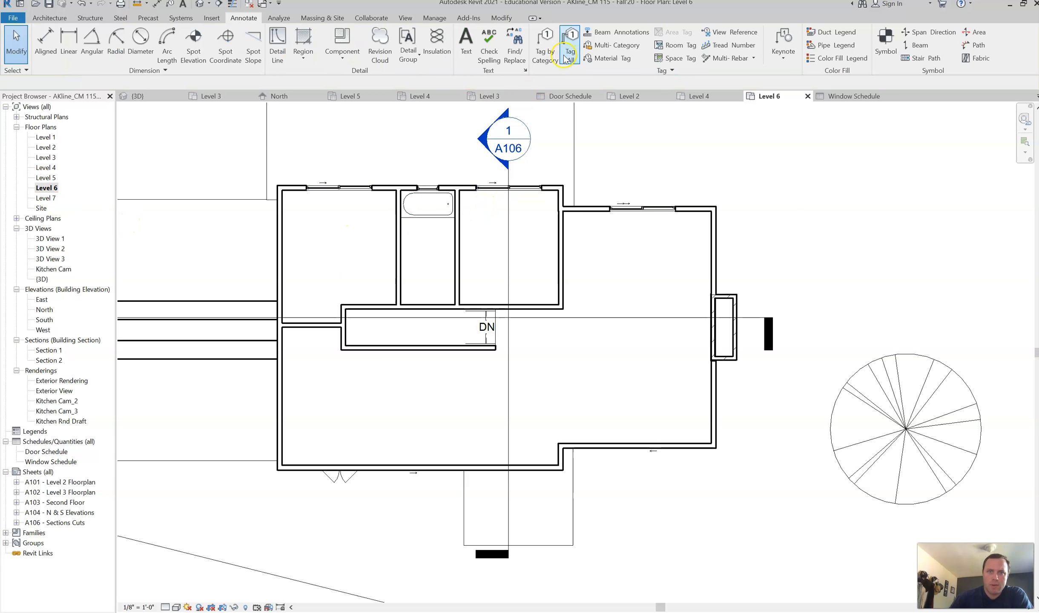
pyautogui.click(545, 55)
pyautogui.click(337, 186)
pyautogui.click(518, 193)
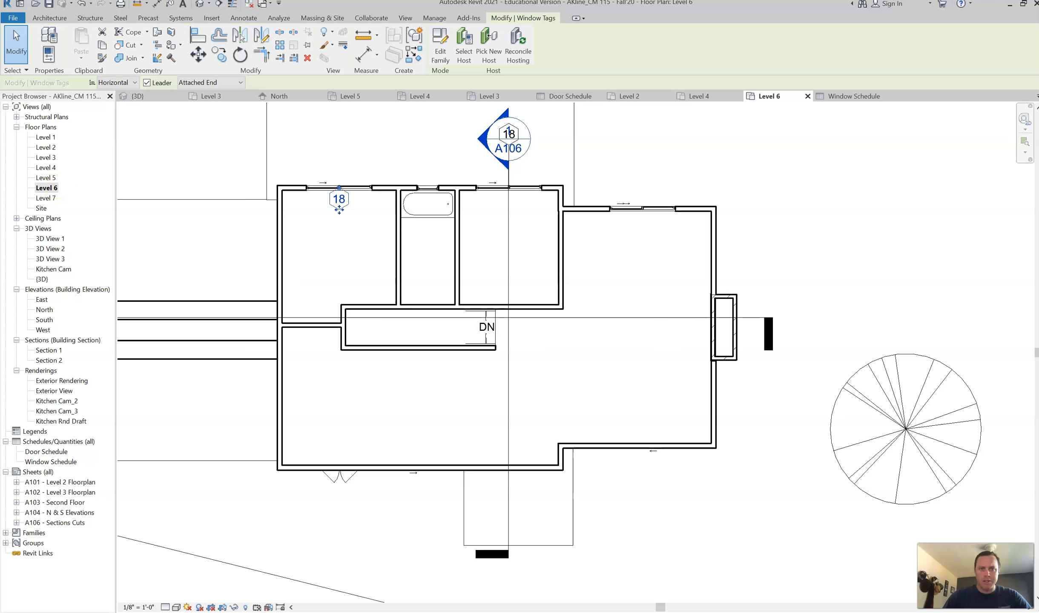
# Tag the rear window of the large fireplace room on Level 6 by category and move its tag just inside the wall
pyautogui.click(243, 18)
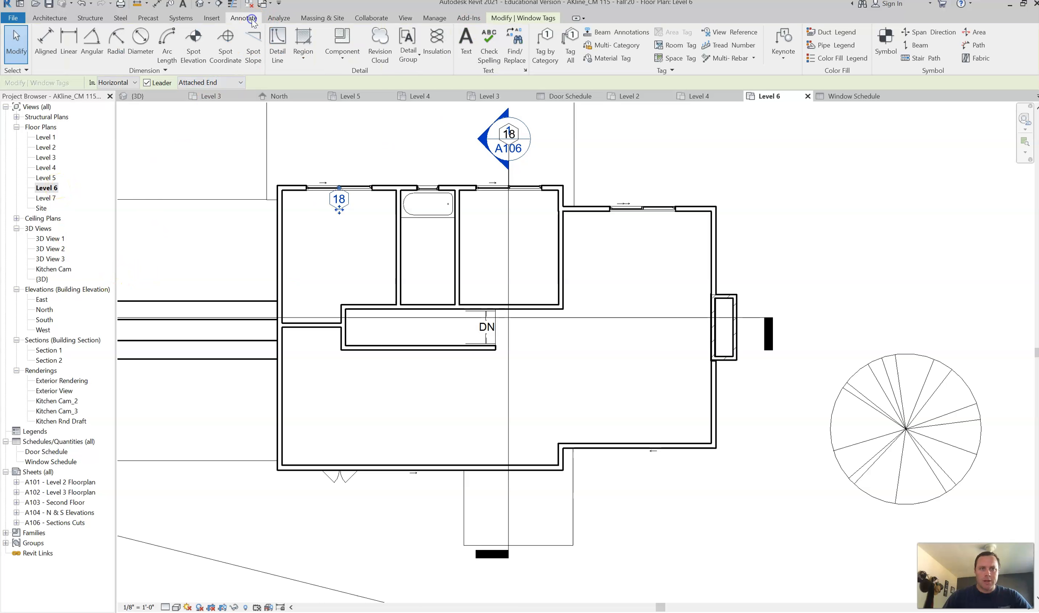
pyautogui.click(545, 42)
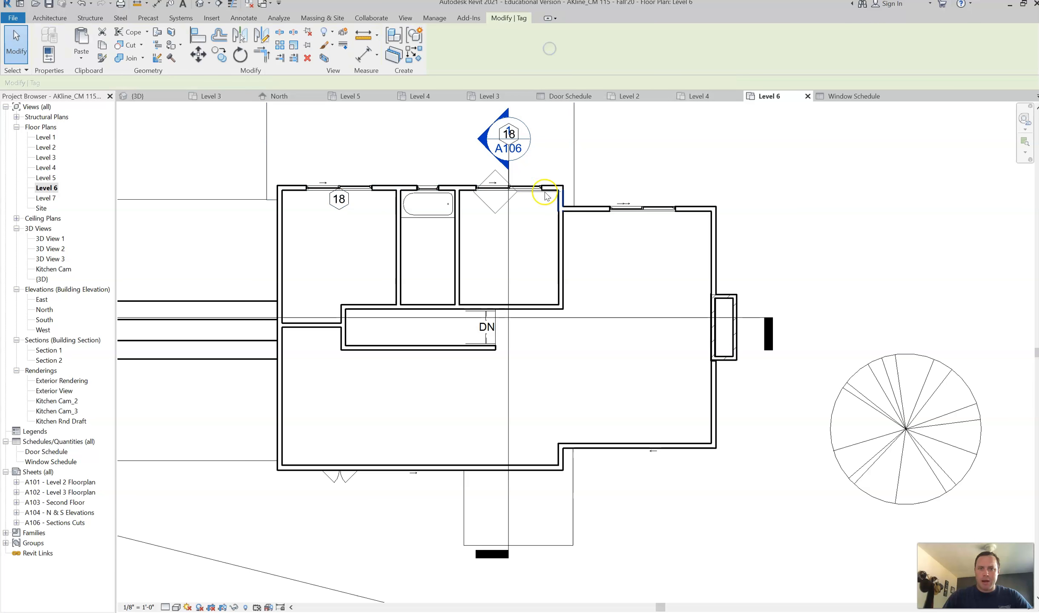
pyautogui.click(644, 211)
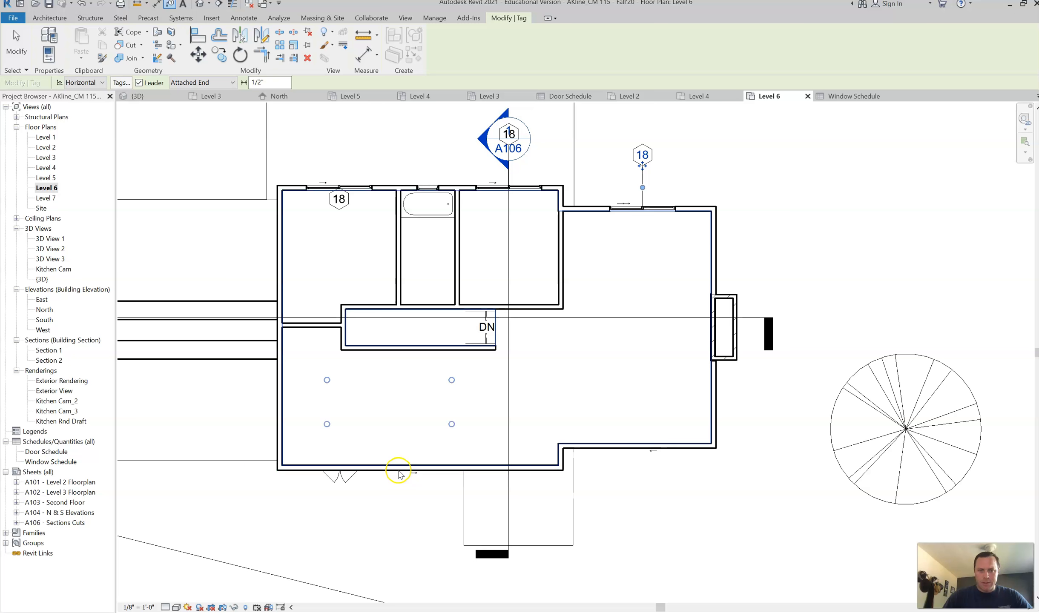
pyautogui.press('Escape')
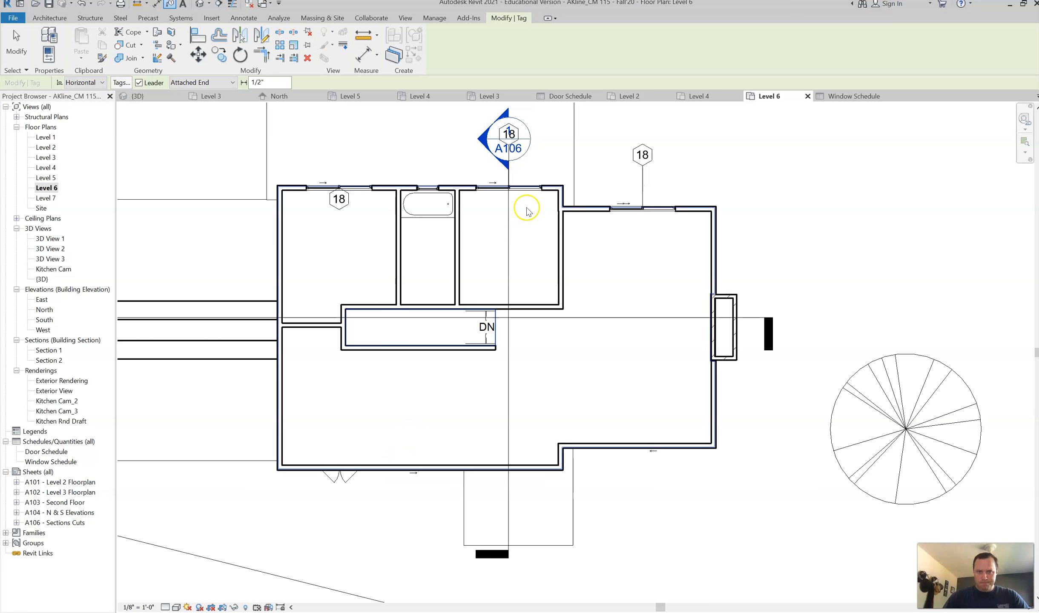
pyautogui.press('Escape')
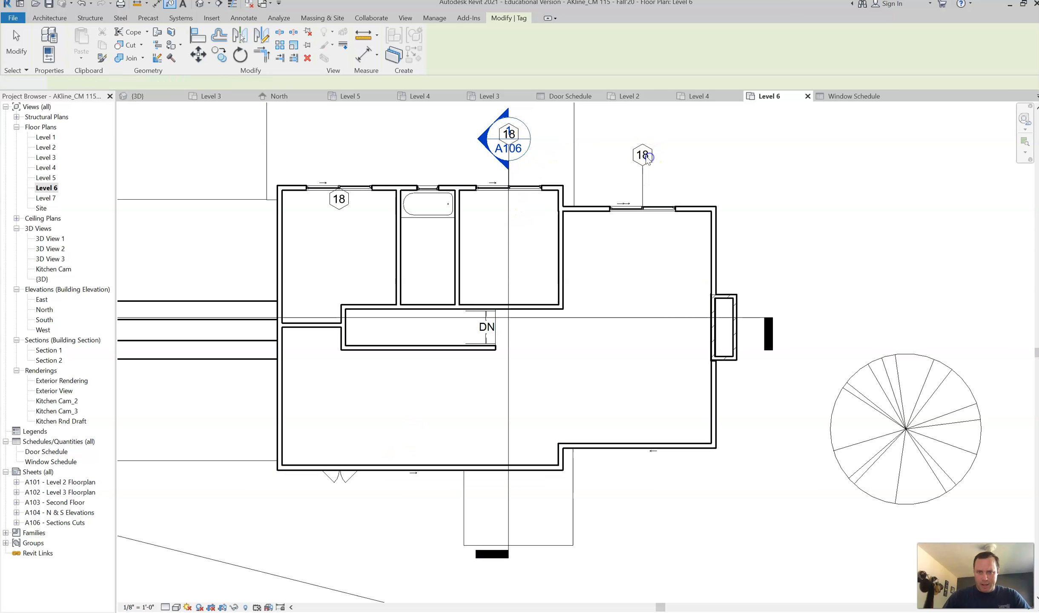
pyautogui.click(646, 160)
pyautogui.moveTo(642, 164); pyautogui.dragTo(641, 230)
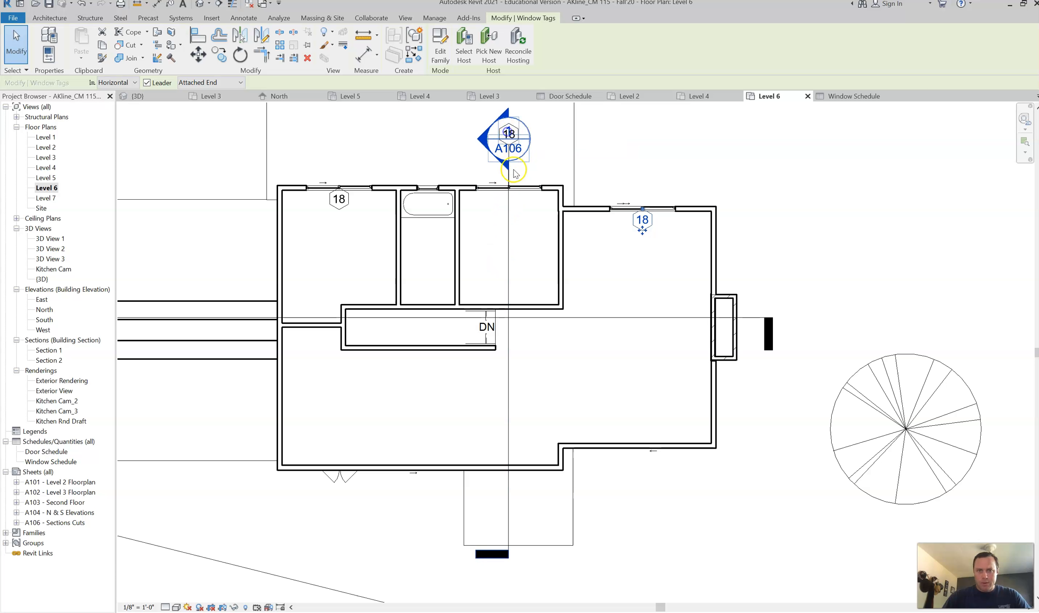
# Shift the section 1/A106 line clear of the tag of the window right of the bathroom and place that tag on the window
pyautogui.click(511, 184)
pyautogui.scroll(-2, 517, 176)
pyautogui.scroll(5, 518, 149)
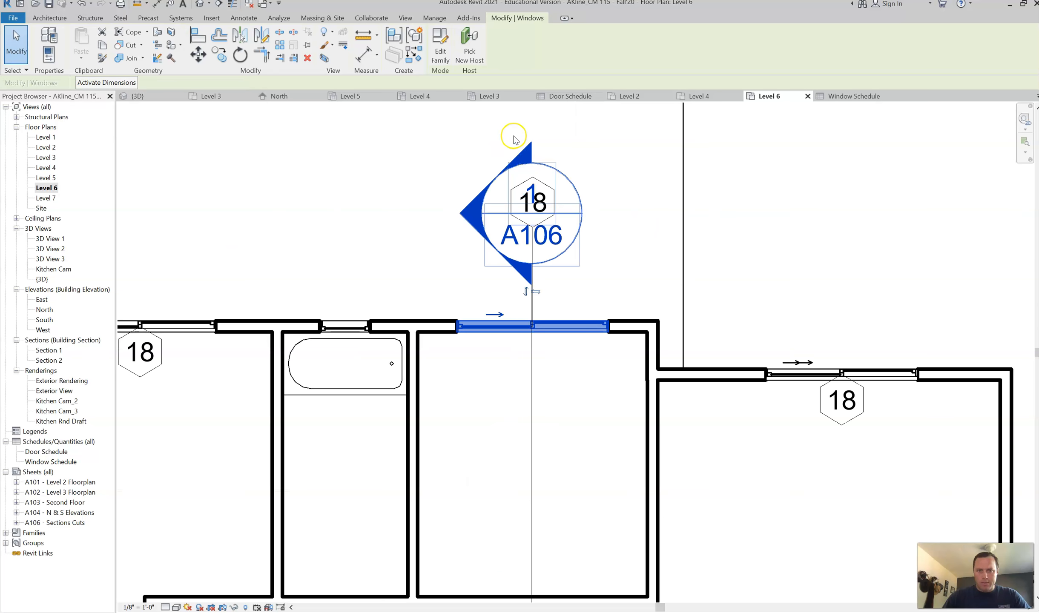
pyautogui.scroll(-8, 482, 200)
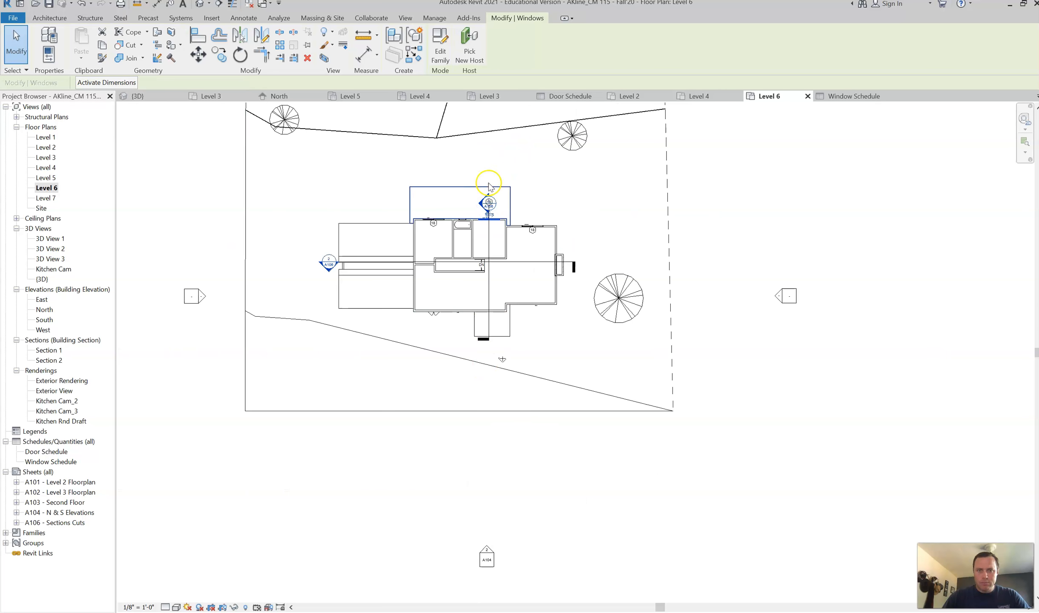
pyautogui.moveTo(511, 186); pyautogui.dragTo(485, 207)
pyautogui.scroll(4, 485, 207)
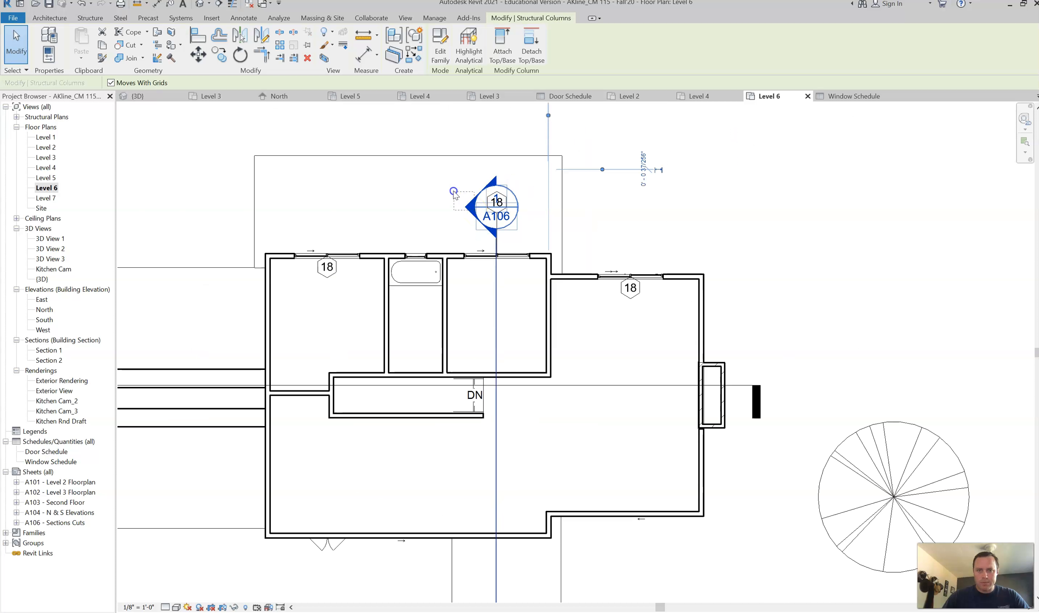
pyautogui.click(474, 200)
pyautogui.moveTo(496, 247); pyautogui.dragTo(497, 275)
pyautogui.click(497, 212)
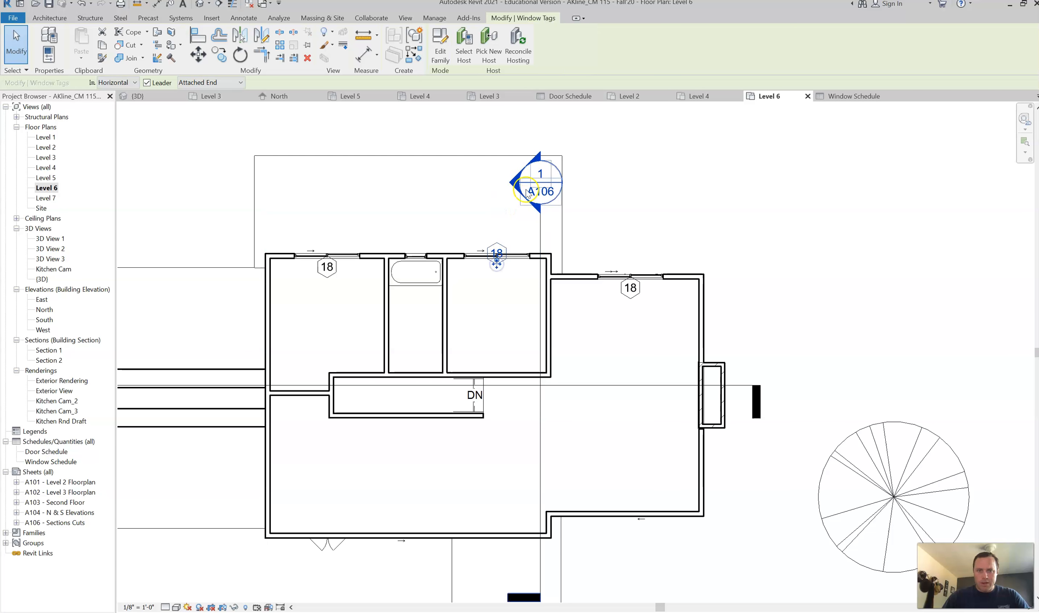
# Set the type mark in the tag of the window right of the bathroom to 1 and accept the type change
pyautogui.doubleClick(497, 254)
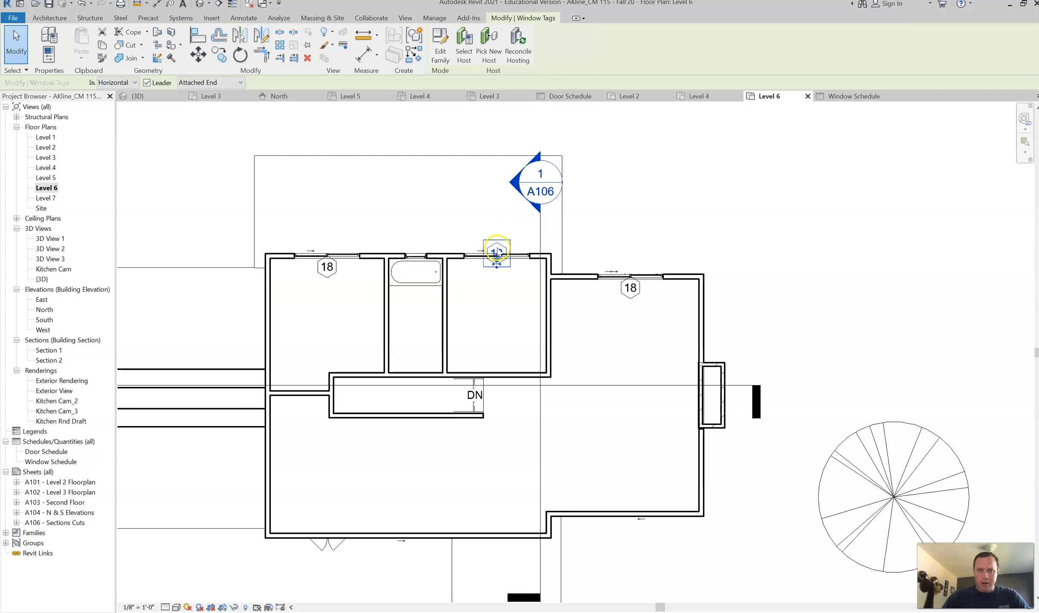
pyautogui.click(484, 224)
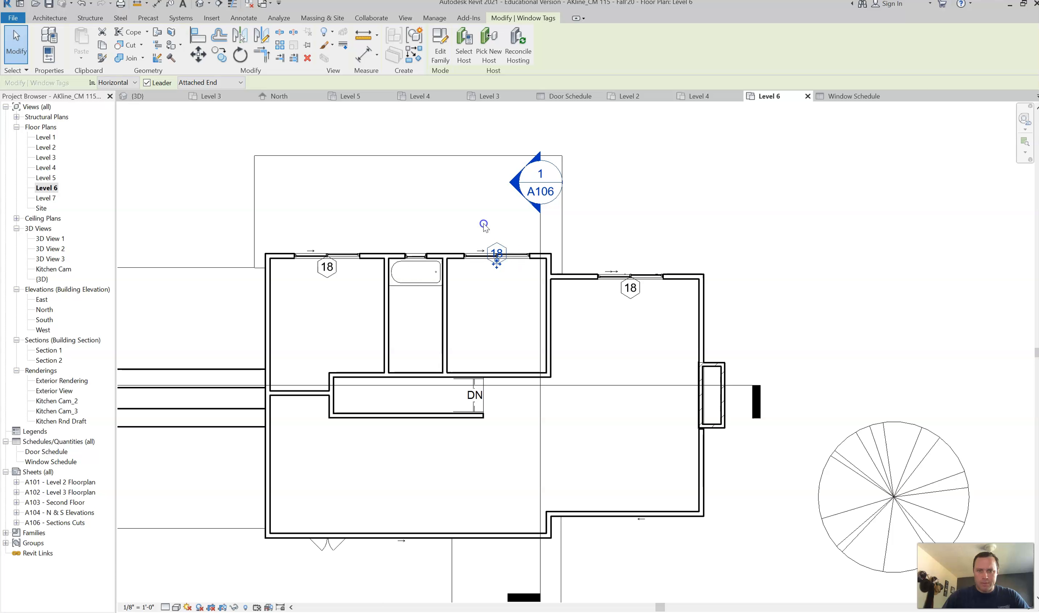
pyautogui.doubleClick(498, 254)
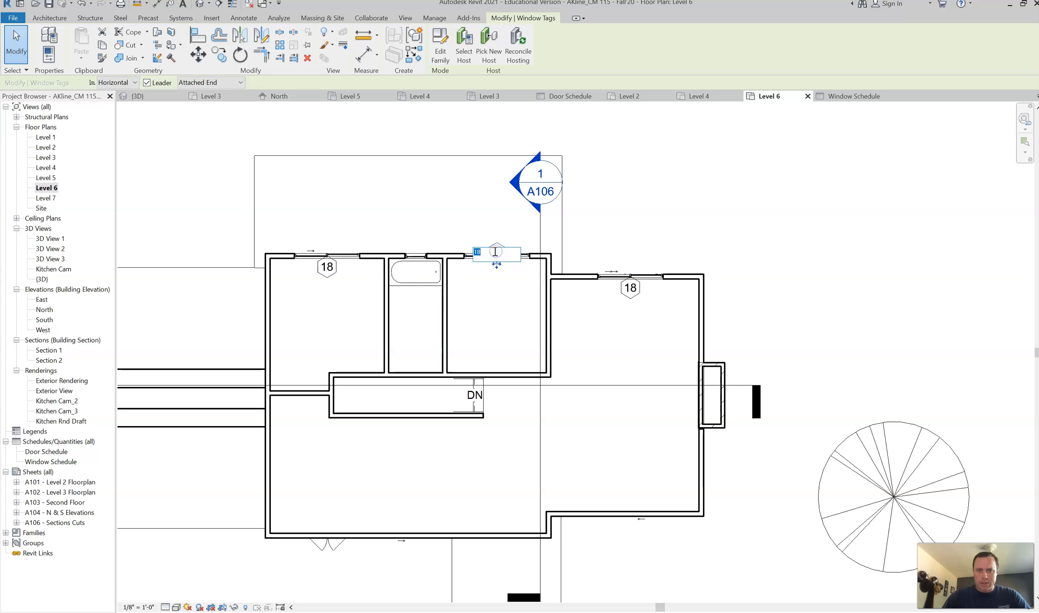
pyautogui.write('1')
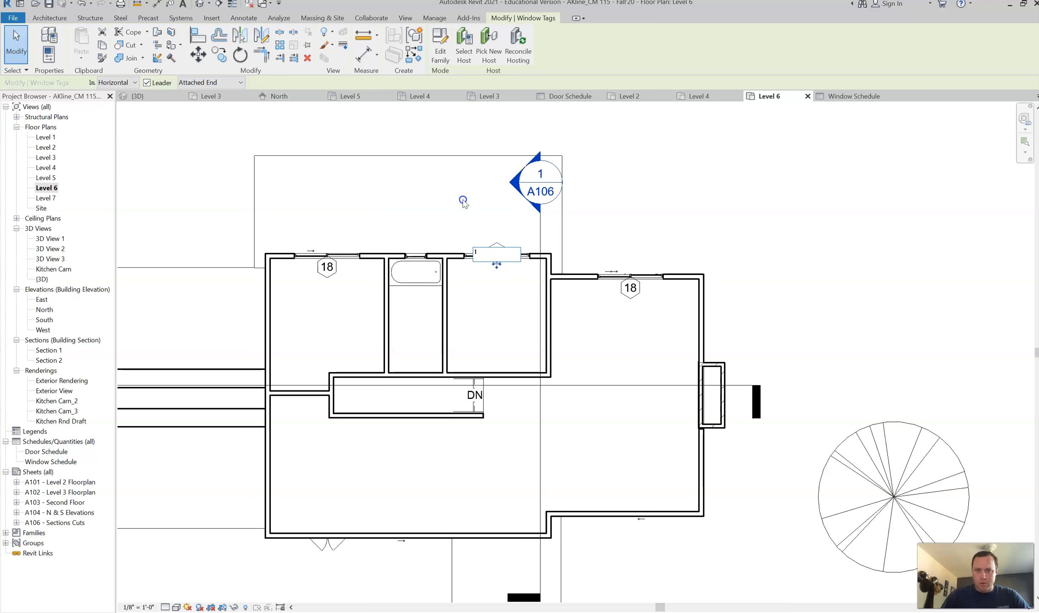
pyautogui.click(463, 200)
pyautogui.click(547, 325)
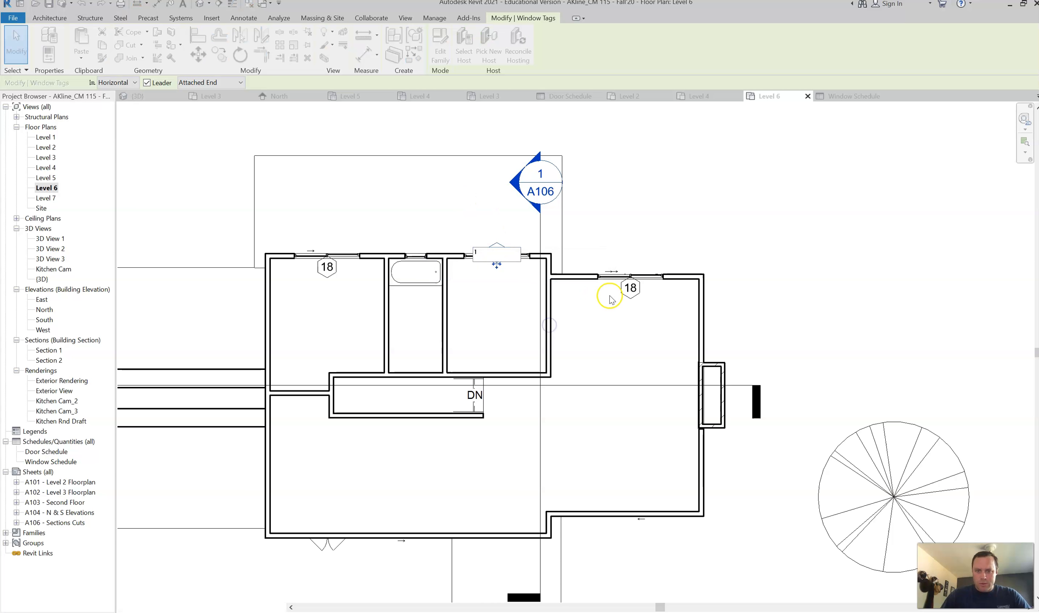
pyautogui.click(494, 324)
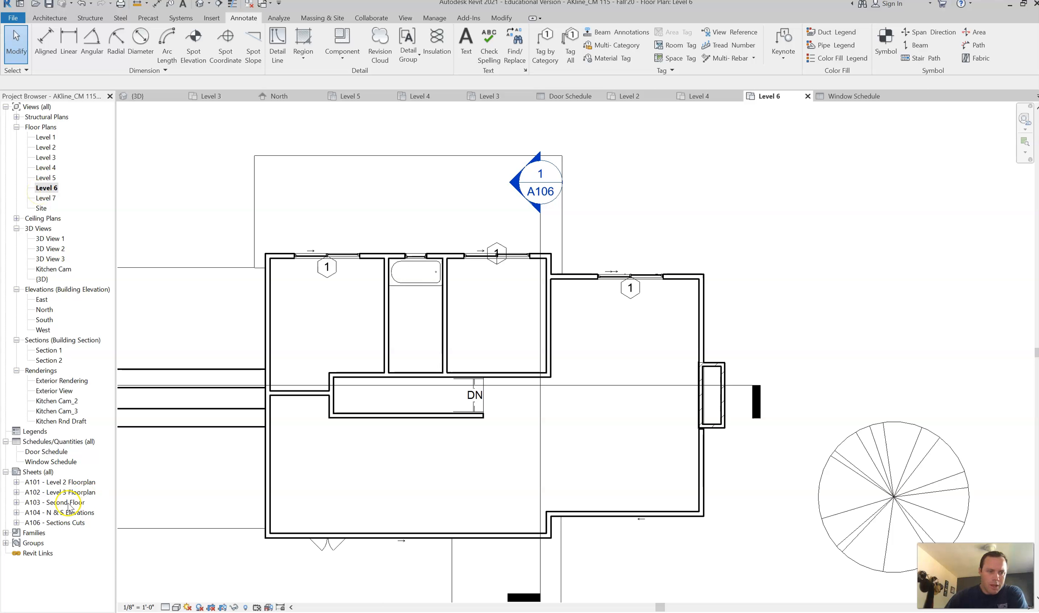
# Check the marks in the Window Schedule and the Door Schedule, and return to the Level 4 floor plan
pyautogui.doubleClick(45, 461)
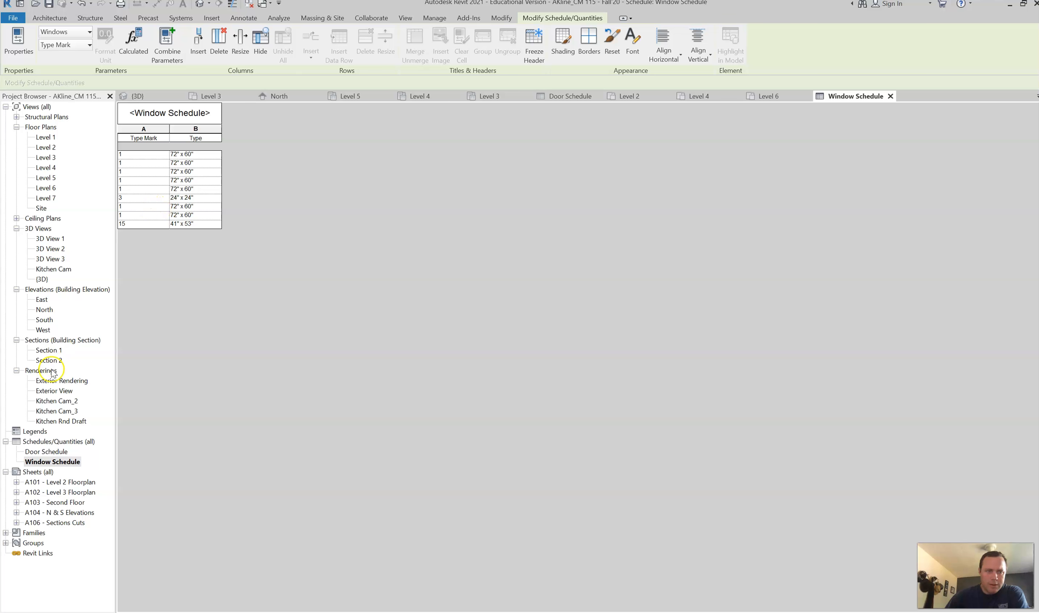
pyautogui.doubleClick(47, 452)
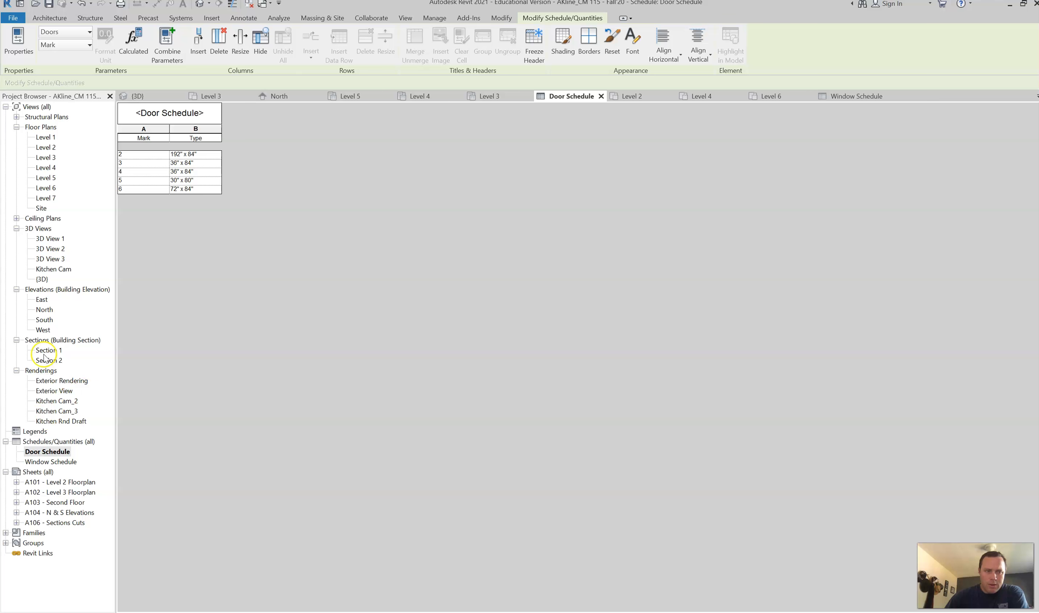
pyautogui.doubleClick(47, 168)
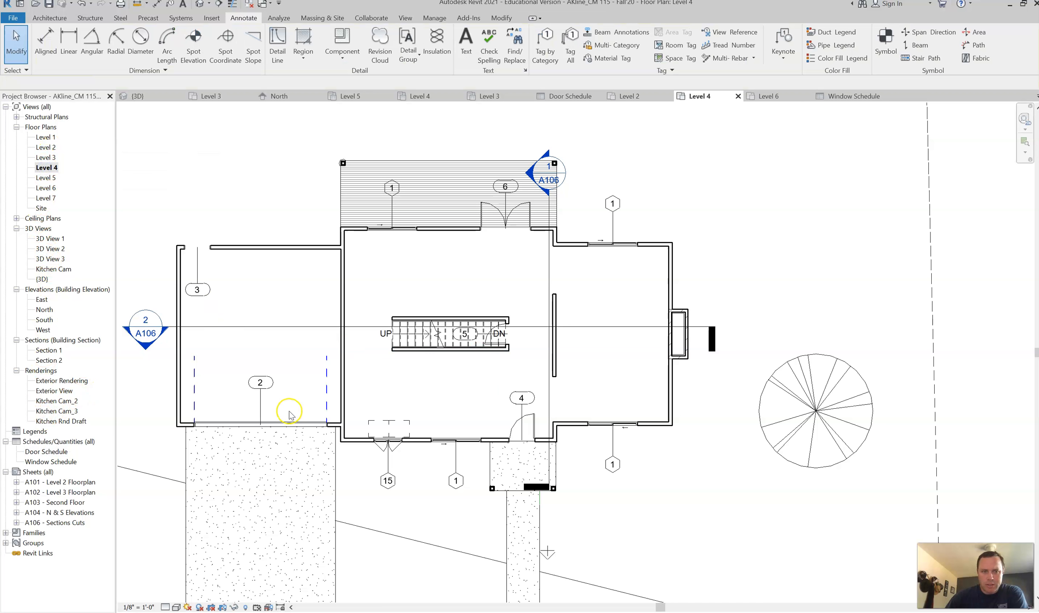
# Move the front entry door's tag down close to the door
pyautogui.scroll(2, 285, 413)
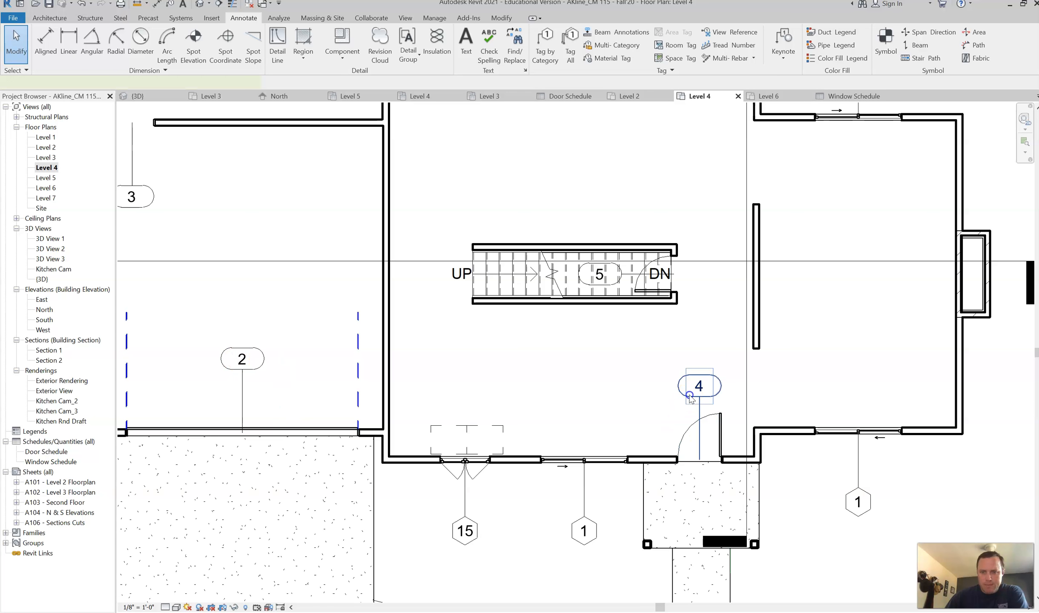
pyautogui.click(690, 397)
pyautogui.moveTo(701, 442); pyautogui.dragTo(703, 432)
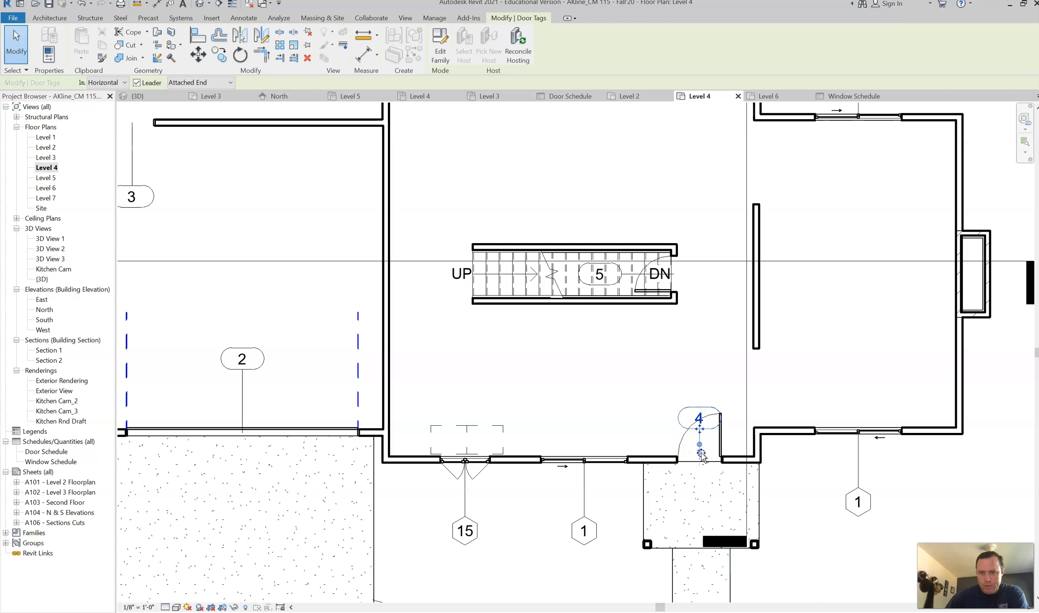
pyautogui.click(689, 354)
pyautogui.scroll(-1, 691, 345)
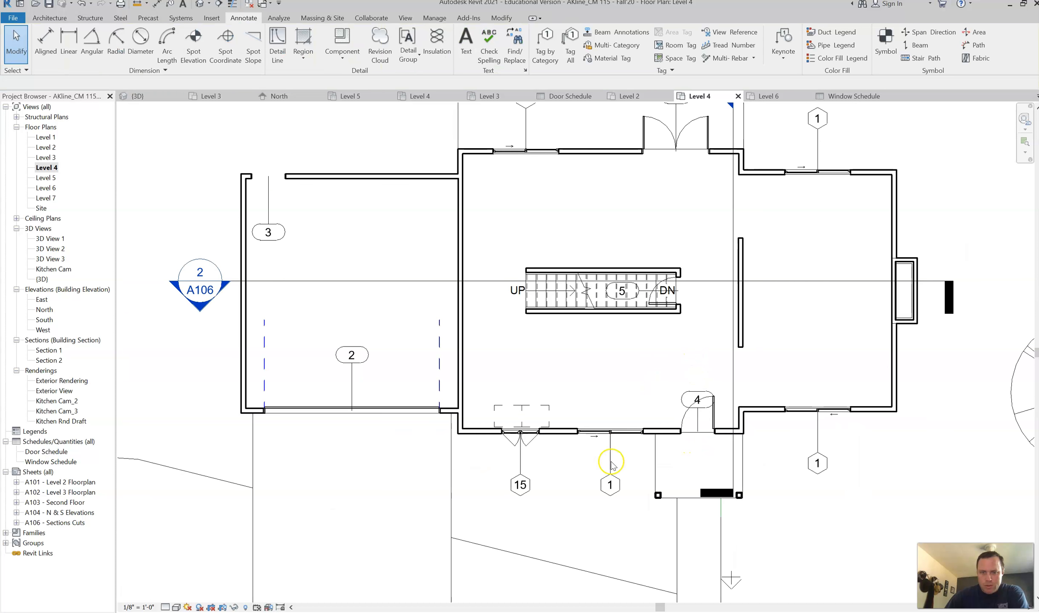
# Move the tags of the two front windows left of the entry door up onto their windows
pyautogui.click(608, 486)
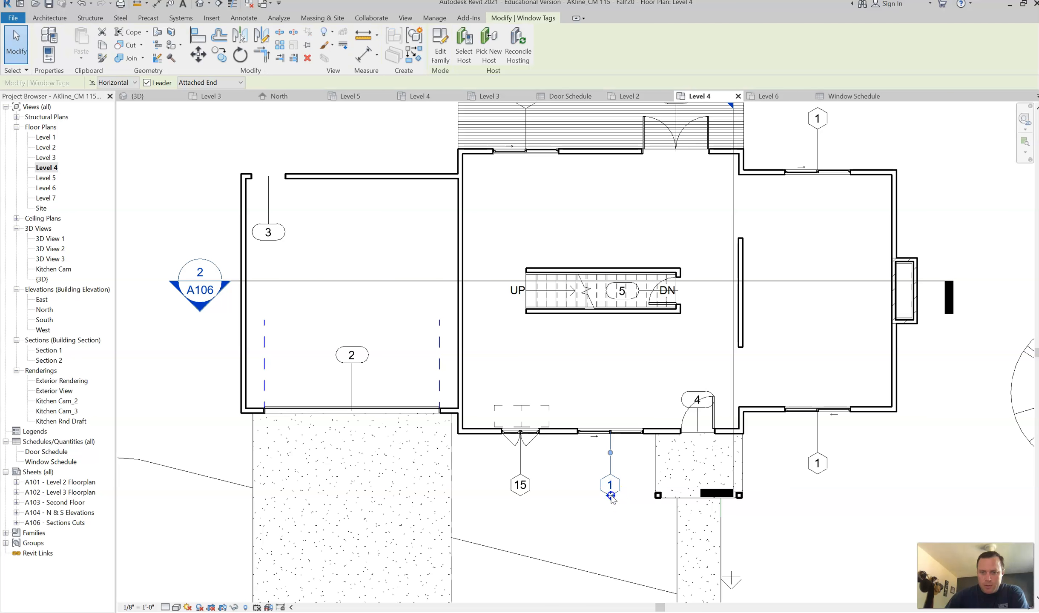
pyautogui.moveTo(612, 441); pyautogui.dragTo(611, 441)
pyautogui.click(560, 504)
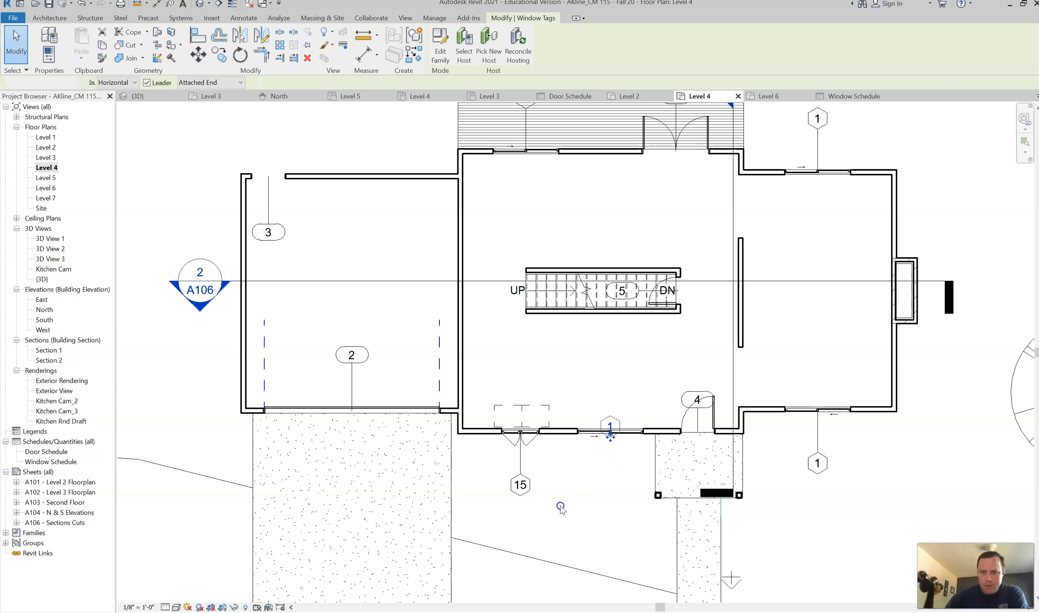
pyautogui.click(522, 495)
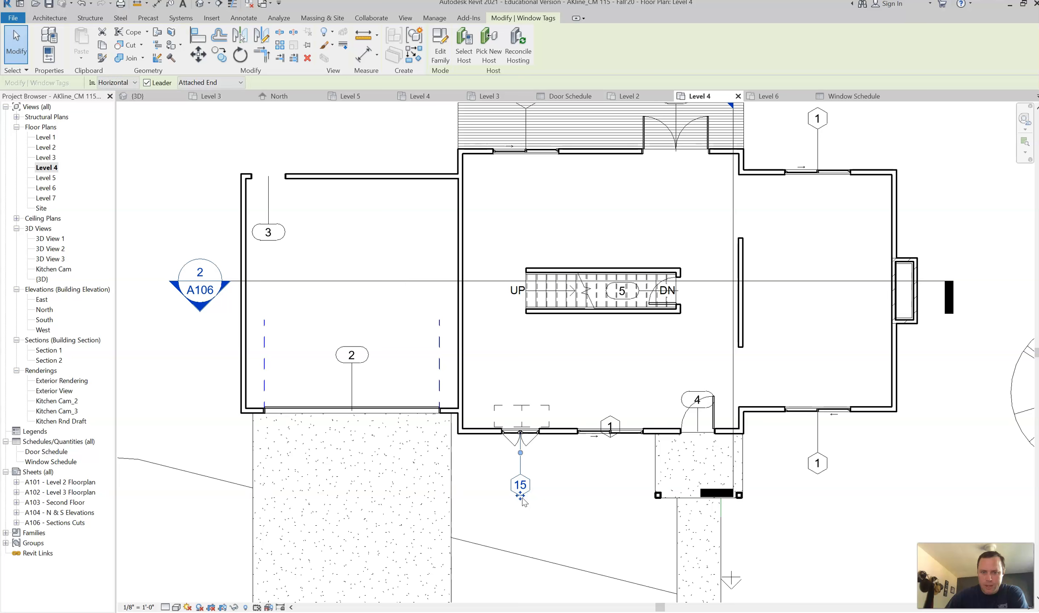
pyautogui.moveTo(521, 442); pyautogui.dragTo(520, 434)
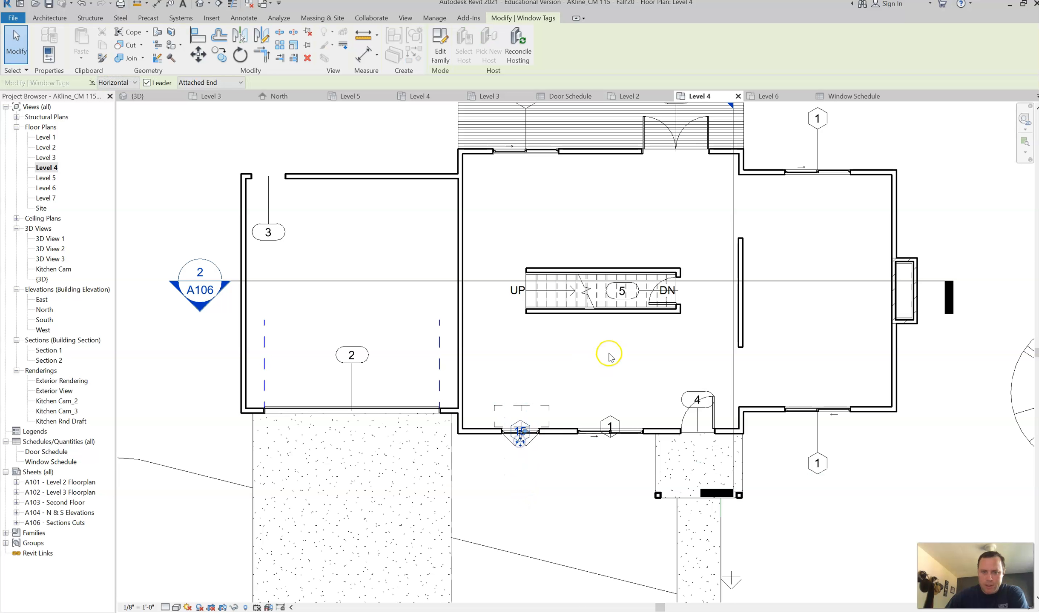
pyautogui.click(608, 353)
# Place a tagged room in the middle of the garage on Level 4
pyautogui.scroll(-1, 608, 352)
pyautogui.moveTo(608, 358); pyautogui.dragTo(562, 445, button='middle')
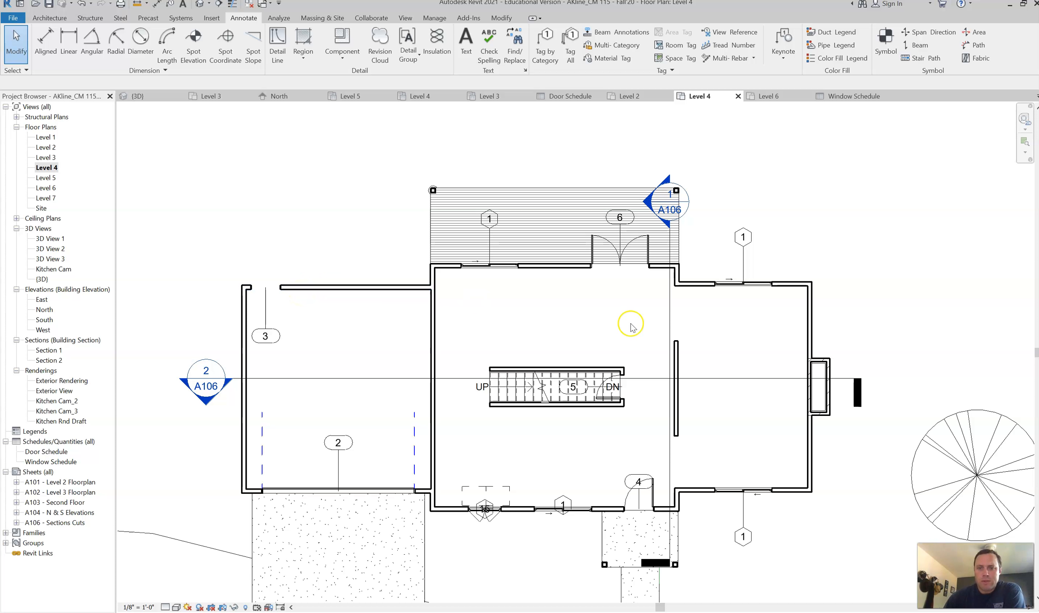
pyautogui.moveTo(733, 340); pyautogui.dragTo(622, 329, button='middle')
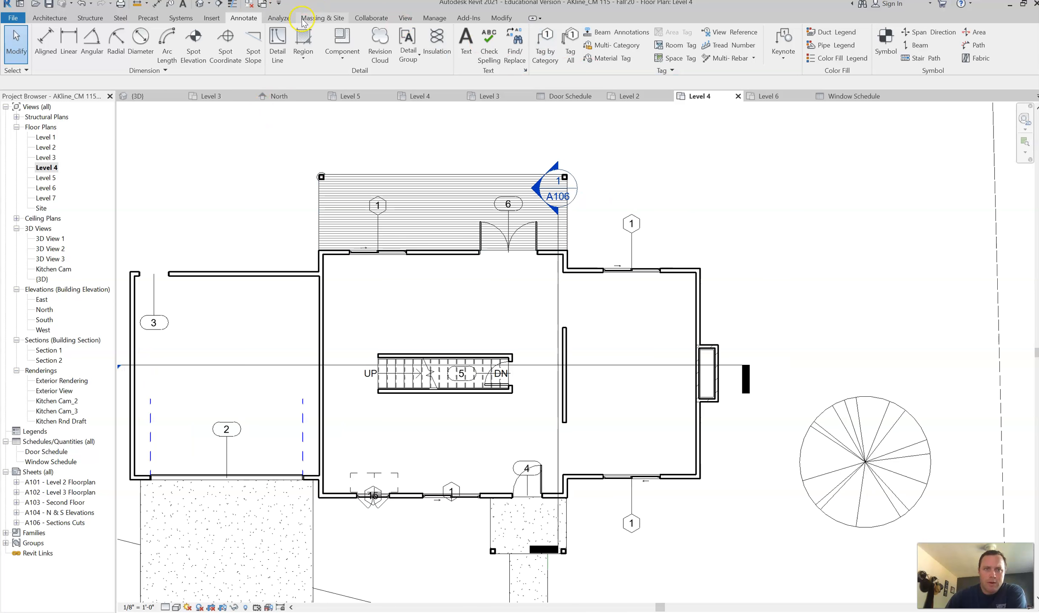
pyautogui.click(50, 19)
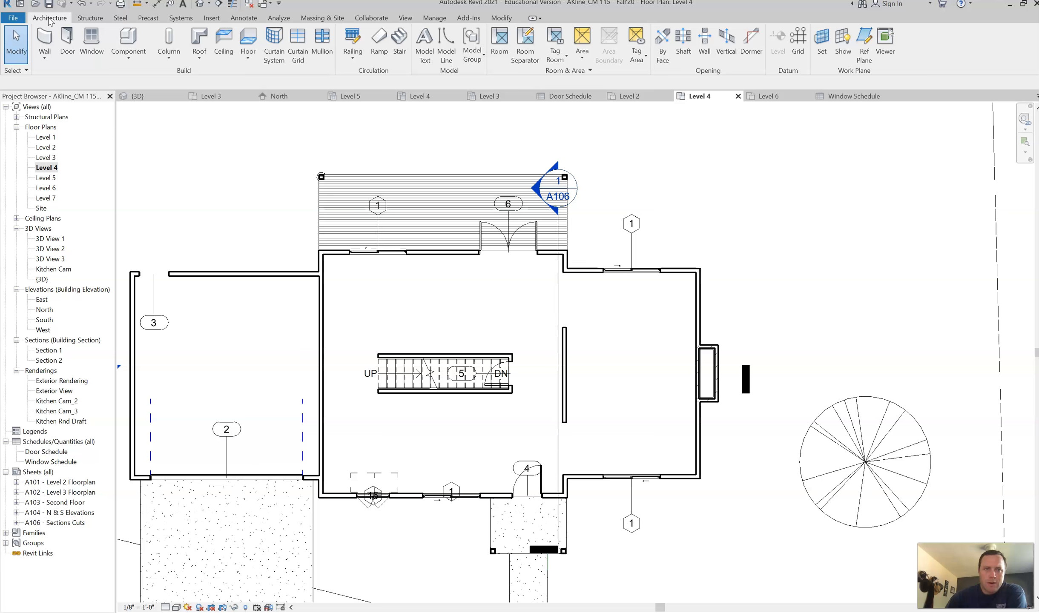
pyautogui.click(501, 43)
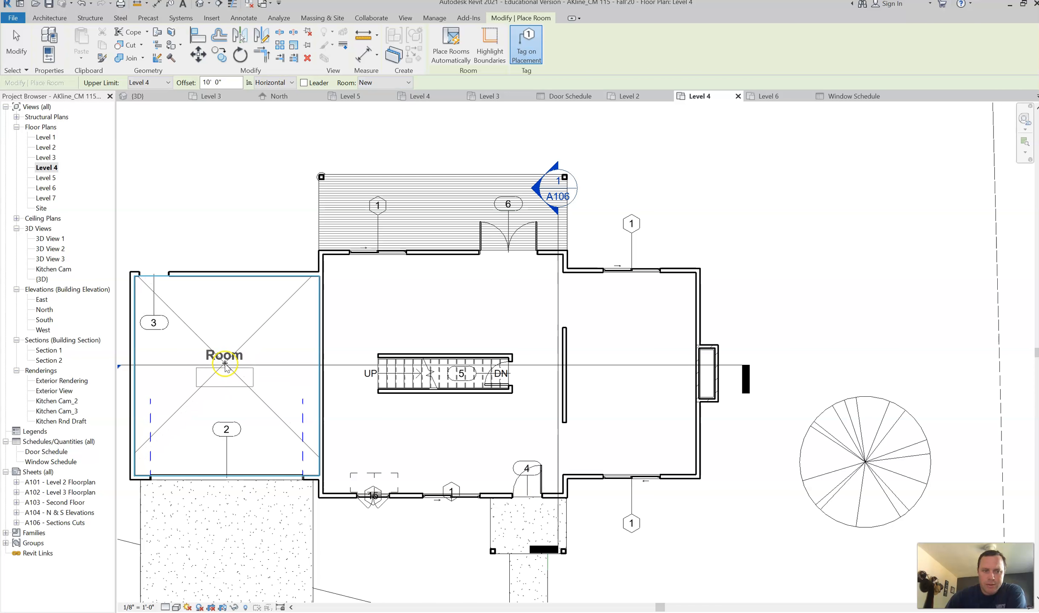
pyautogui.click(225, 365)
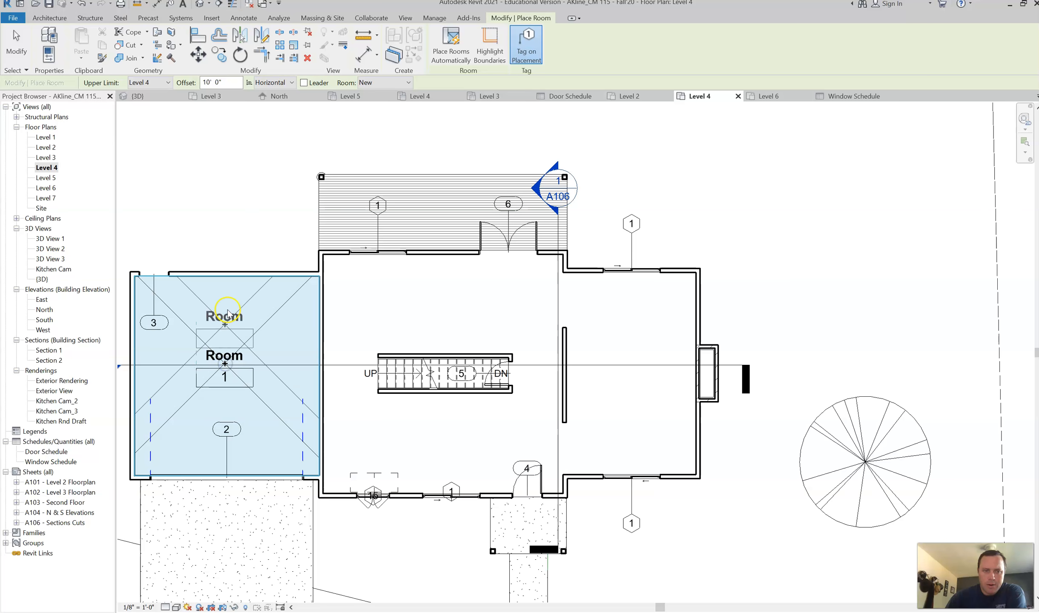
pyautogui.press('Escape')
pyautogui.press('Escape')
# Rename the garage's room tag as Garage
pyautogui.click(229, 356)
pyautogui.click(229, 355)
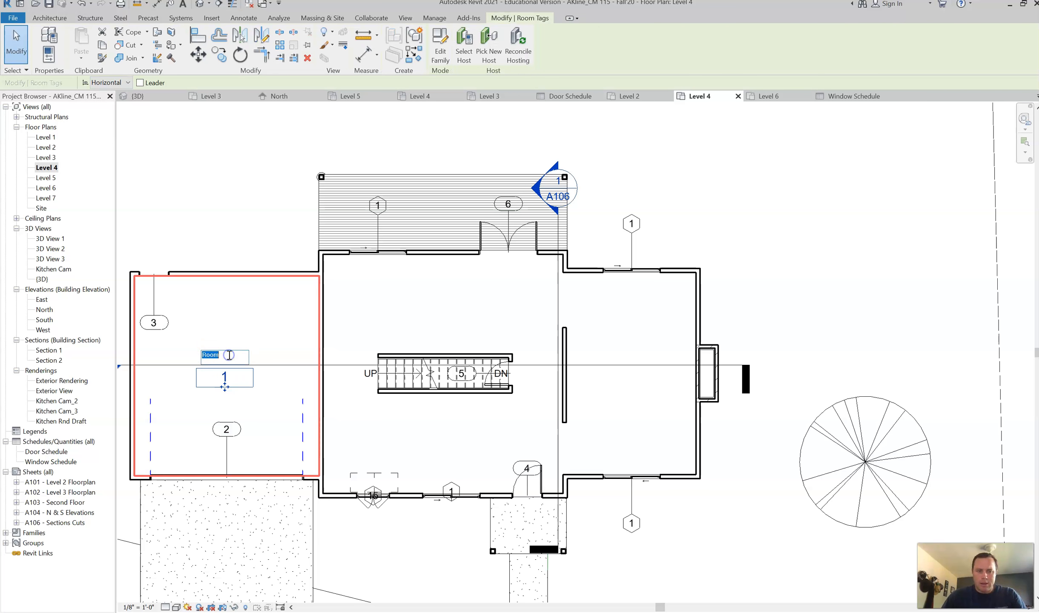
pyautogui.write('Garage')
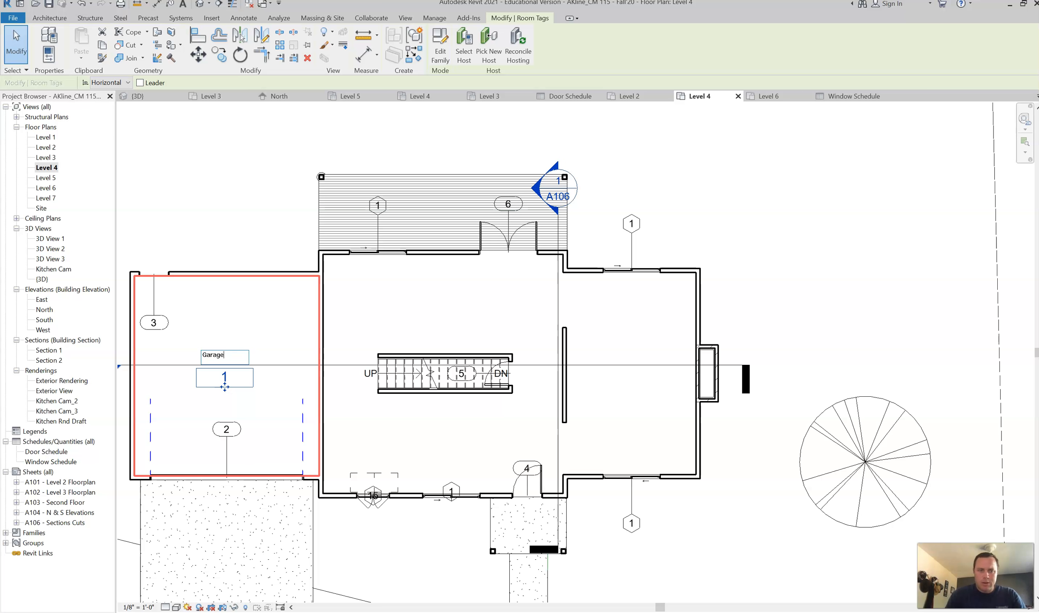
pyautogui.click(233, 326)
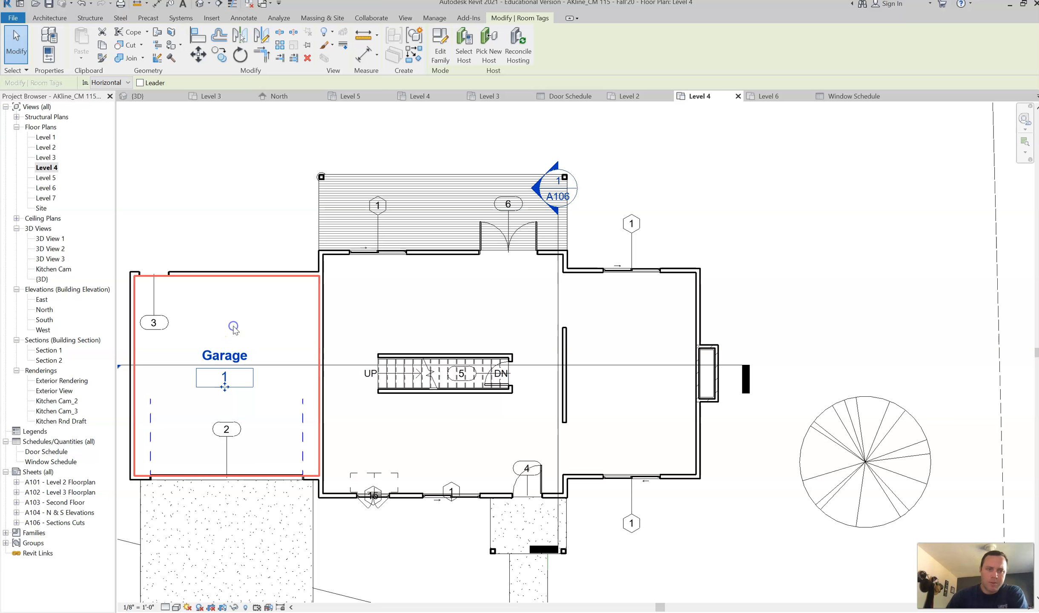
pyautogui.click(235, 356)
pyautogui.click(237, 353)
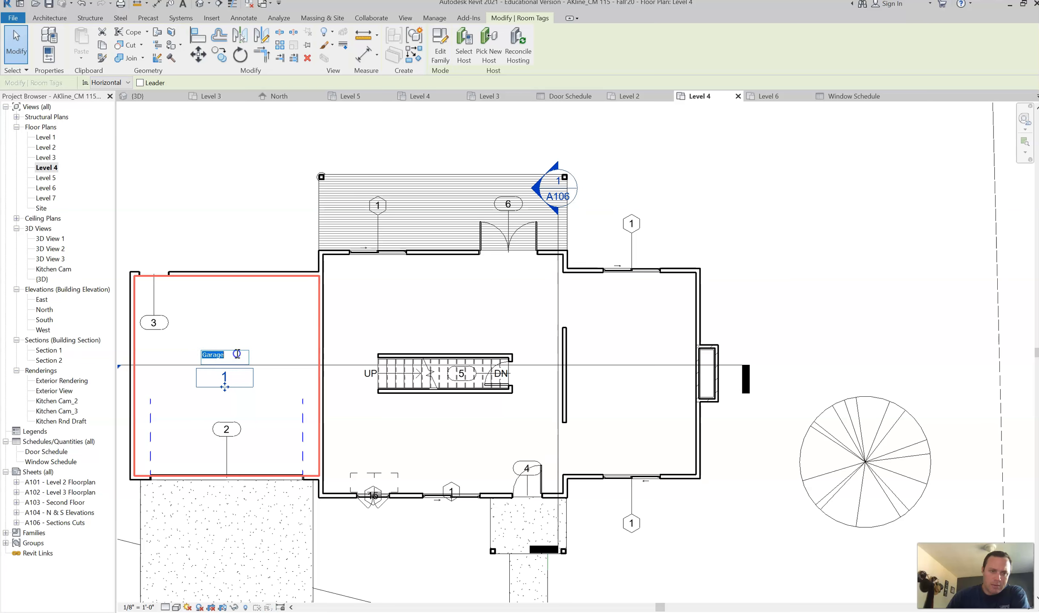
pyautogui.click(241, 332)
pyautogui.click(247, 324)
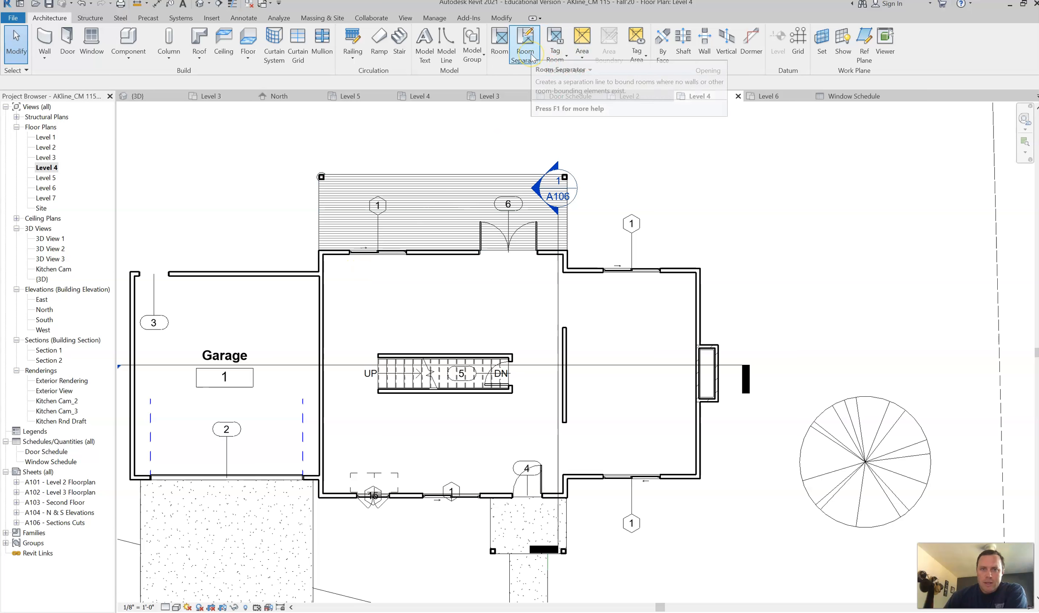
# Draw a room separation line from the rear end of the freestanding partition wall to the rear wall's inside corner
pyautogui.click(494, 343)
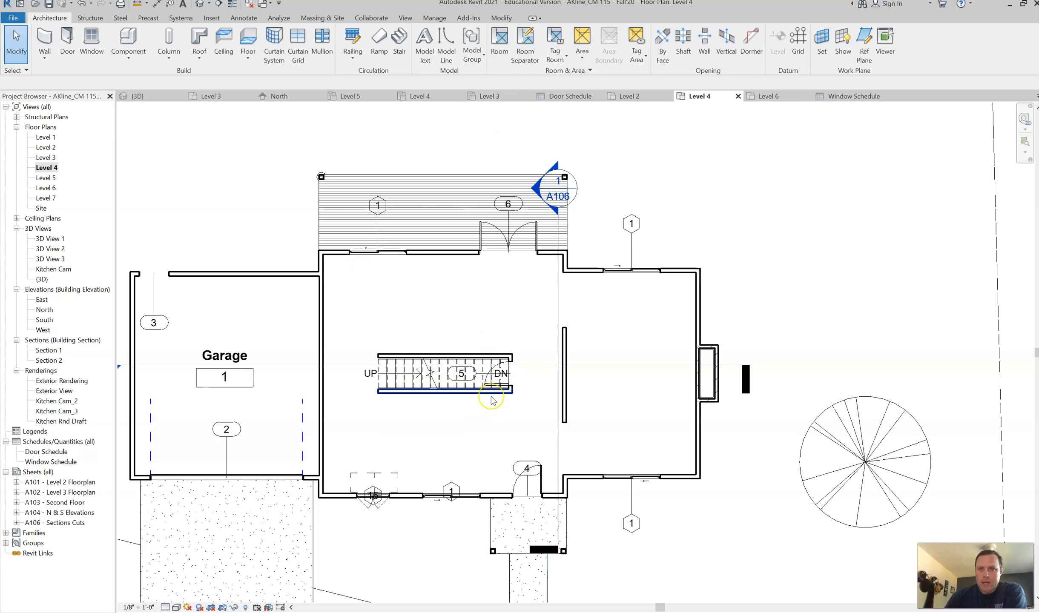
pyautogui.click(515, 203)
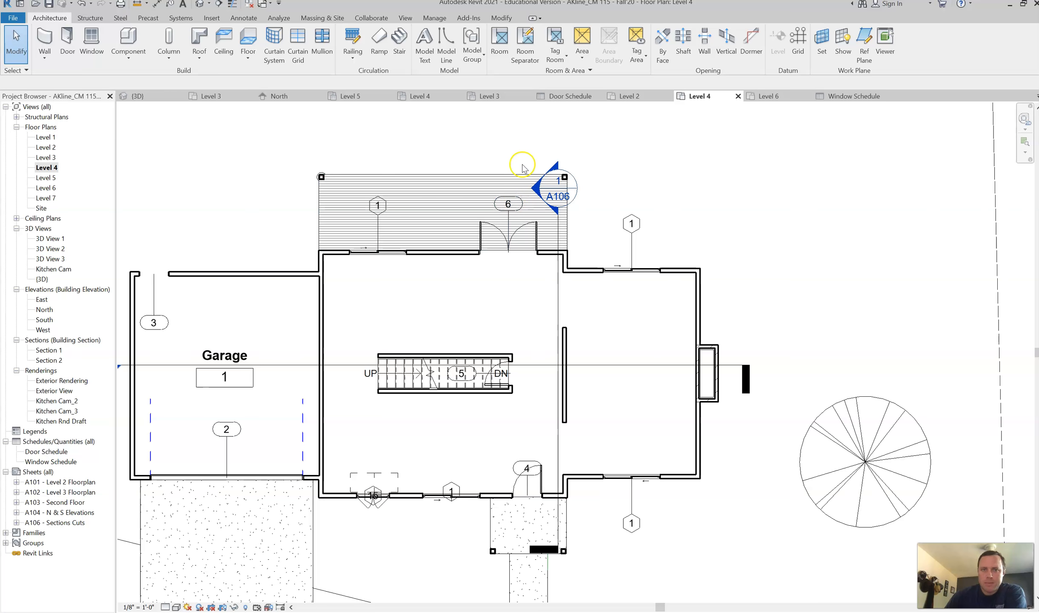
pyautogui.click(526, 61)
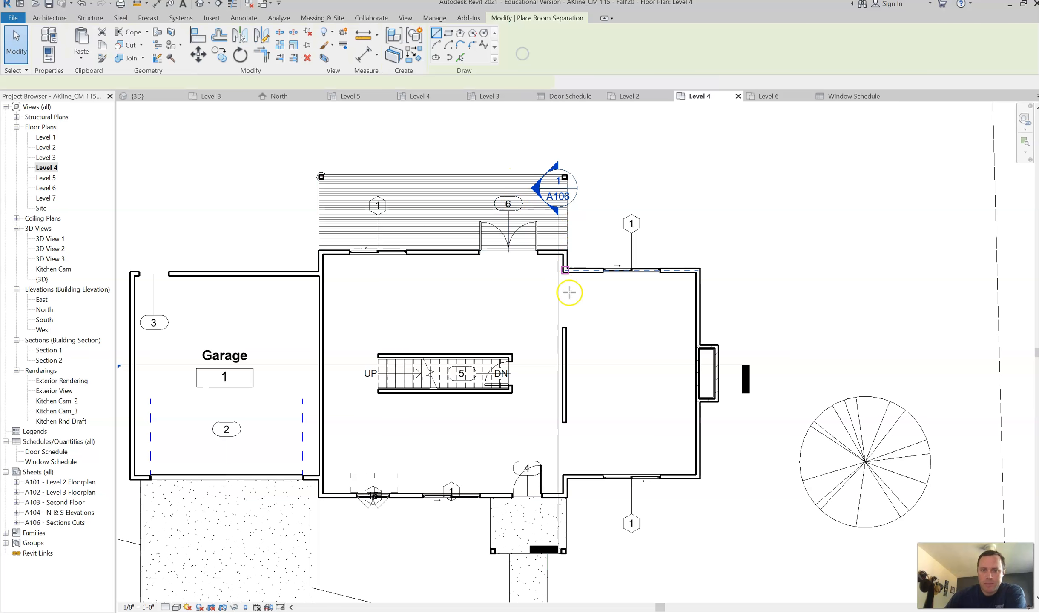
pyautogui.click(564, 328)
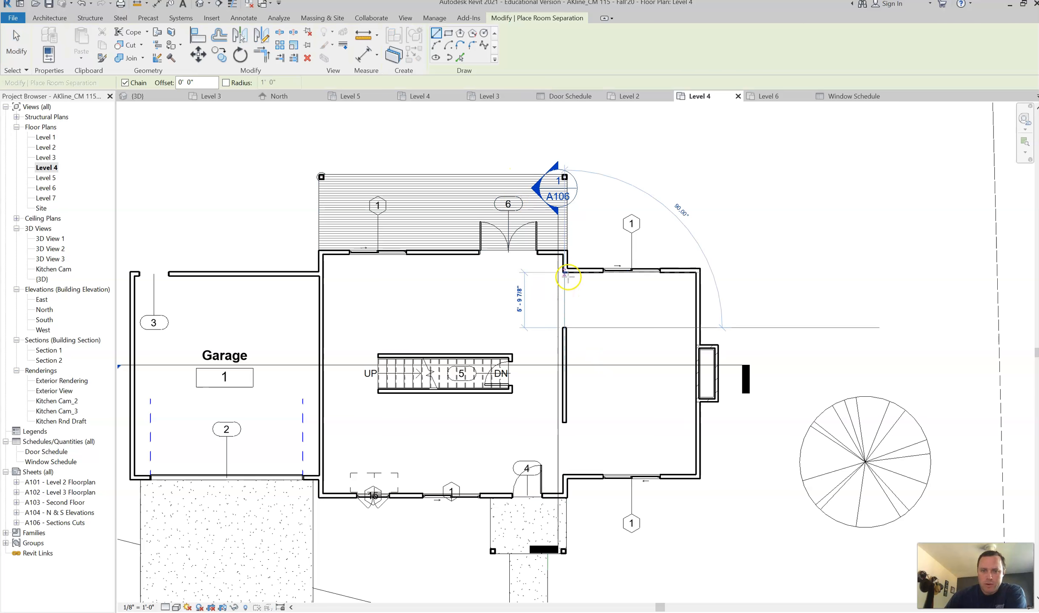
pyautogui.click(565, 272)
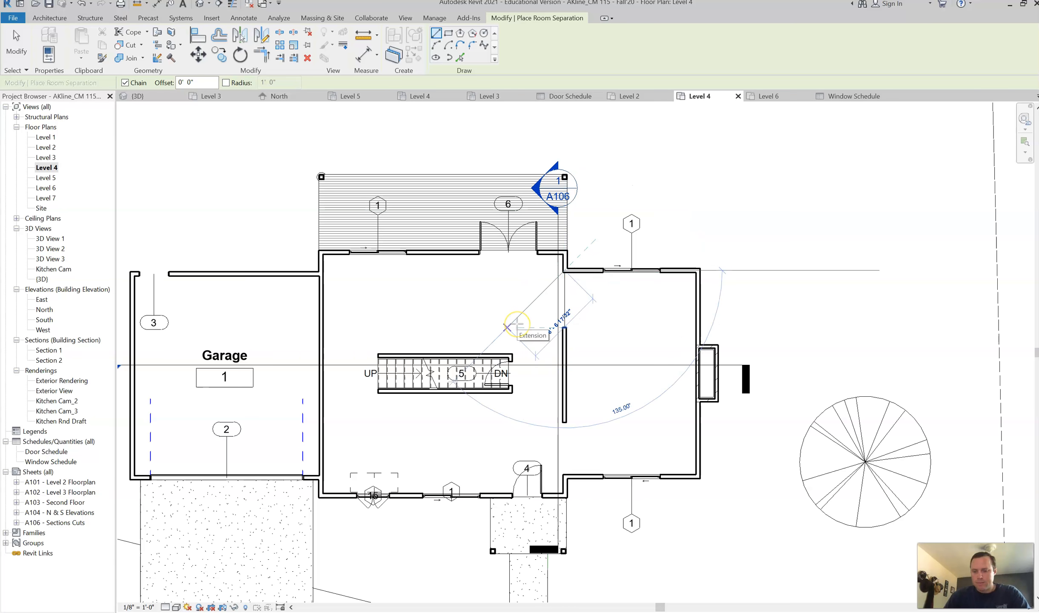
# Draw a room separation line from the front end of the freestanding partition wall to the front wall's inside corner
pyautogui.press('Escape')
pyautogui.press('Escape')
pyautogui.press('r')
pyautogui.press('m')
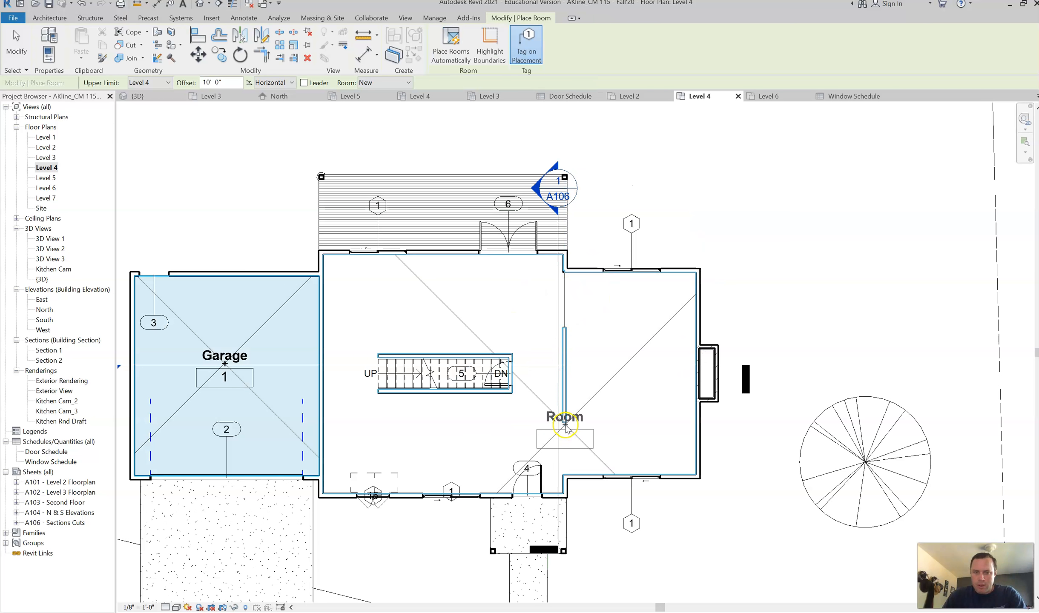
pyautogui.press('r')
pyautogui.press('s')
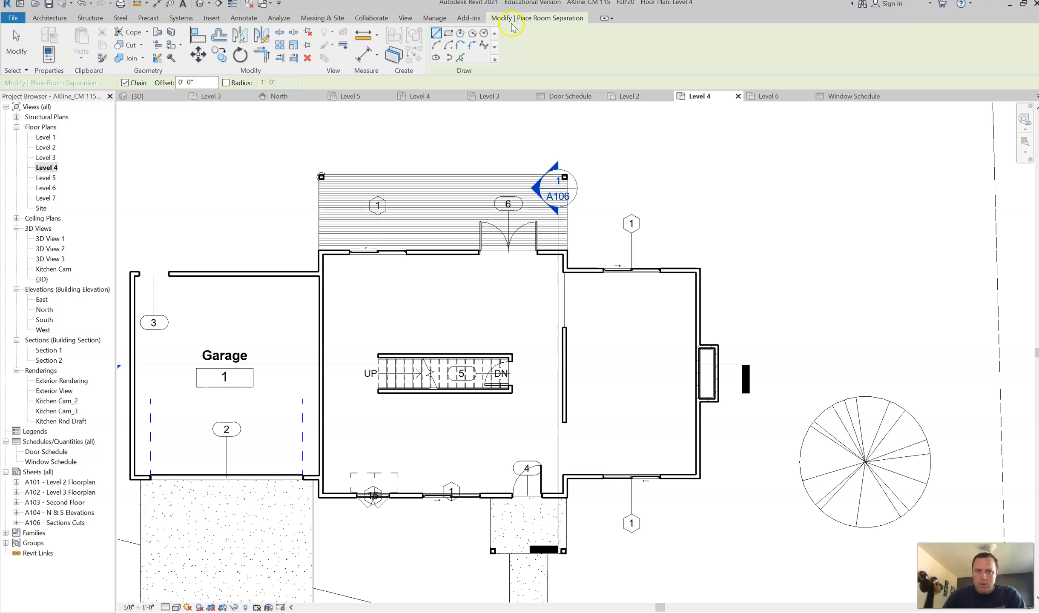
pyautogui.click(563, 424)
pyautogui.click(568, 470)
pyautogui.press('Escape')
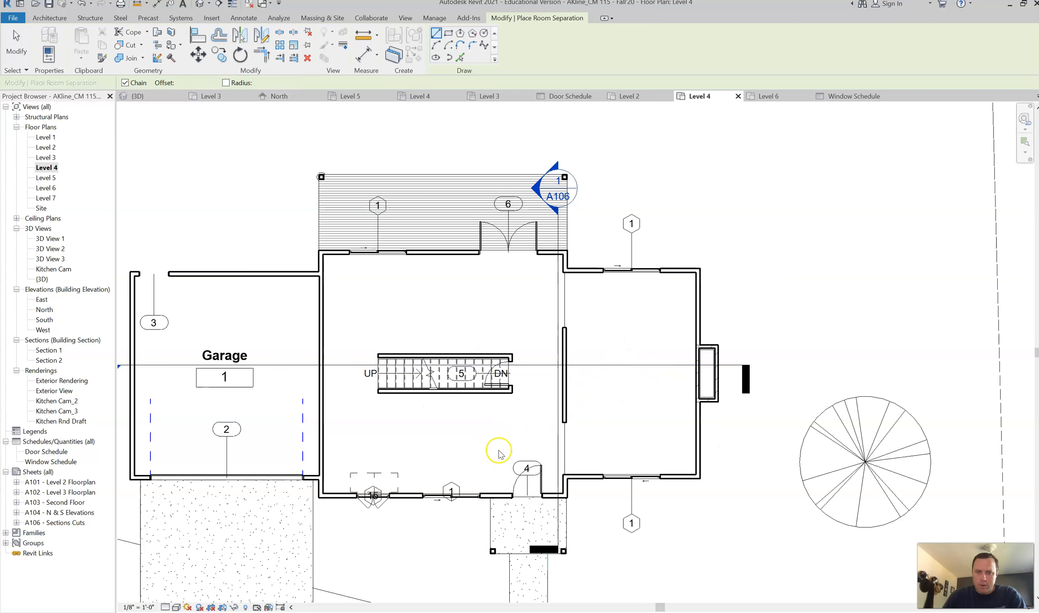
# Place a tagged room in the middle of the space between the partition wall and the fireplace wall
pyautogui.press('r')
pyautogui.press('m')
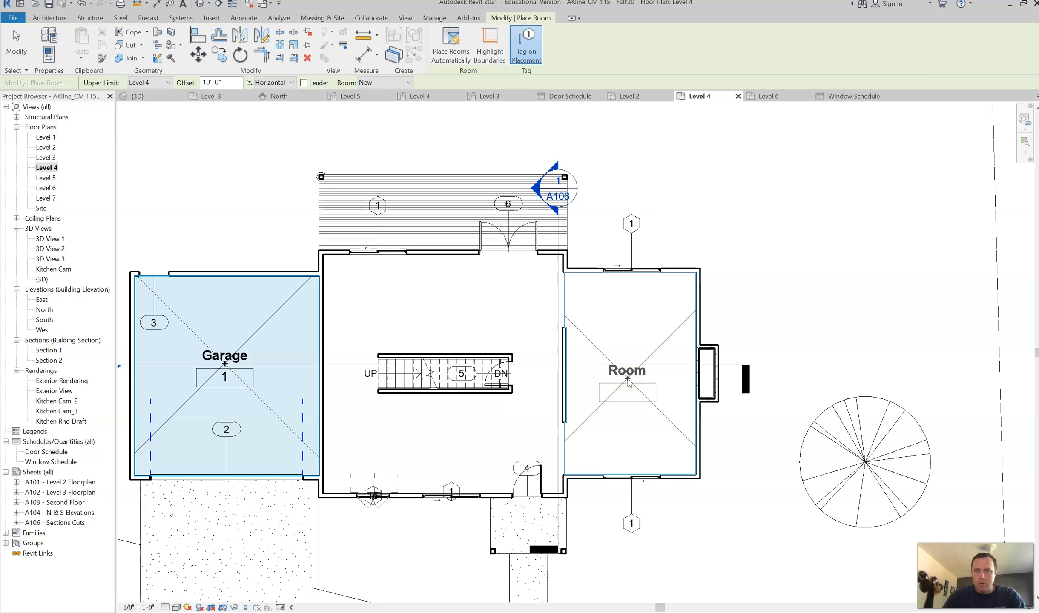
pyautogui.click(633, 364)
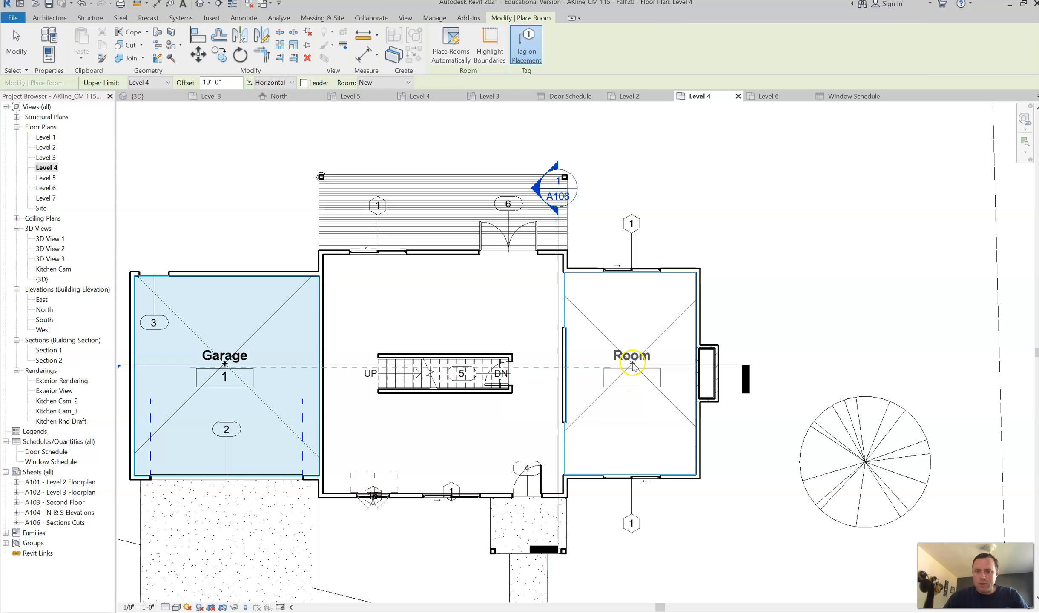
pyautogui.click(454, 300)
pyautogui.press('Escape')
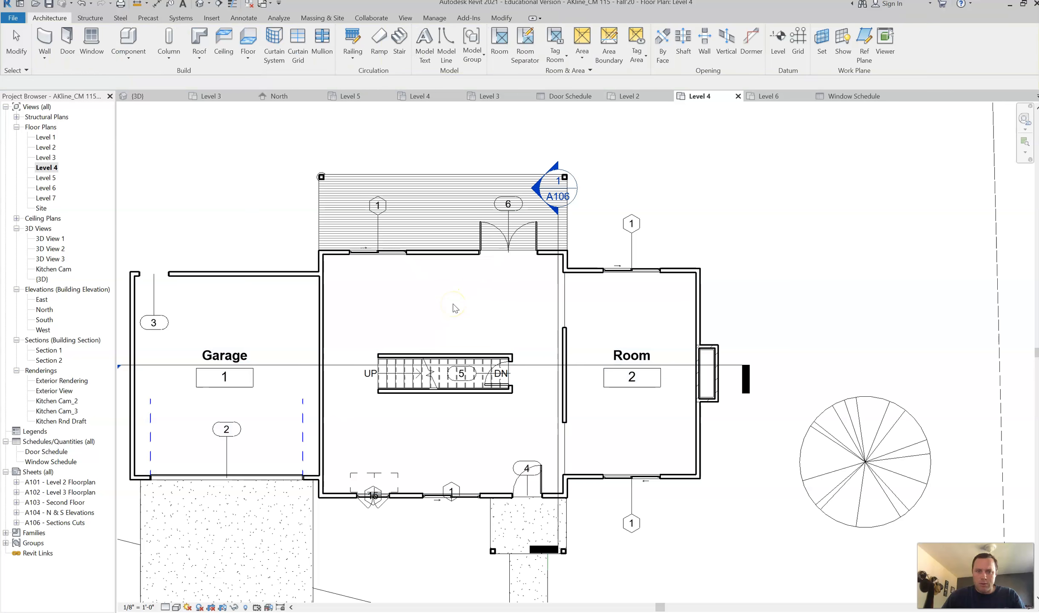
# Draw two connected room separation lines from the rear stair wall's door-side end toward the deck, and across to the partition's rear end
pyautogui.click(524, 45)
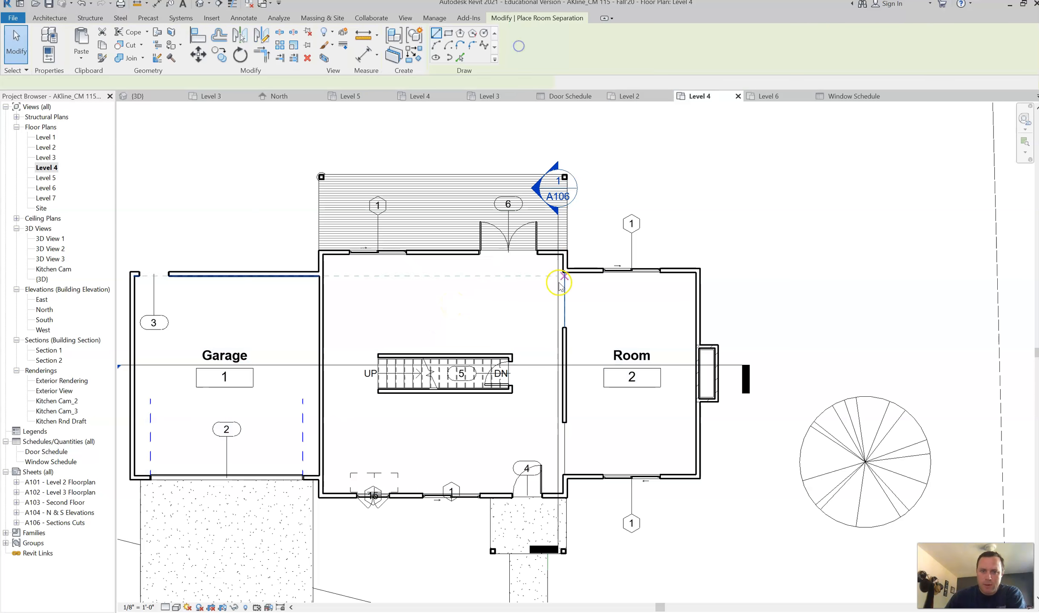
pyautogui.click(513, 353)
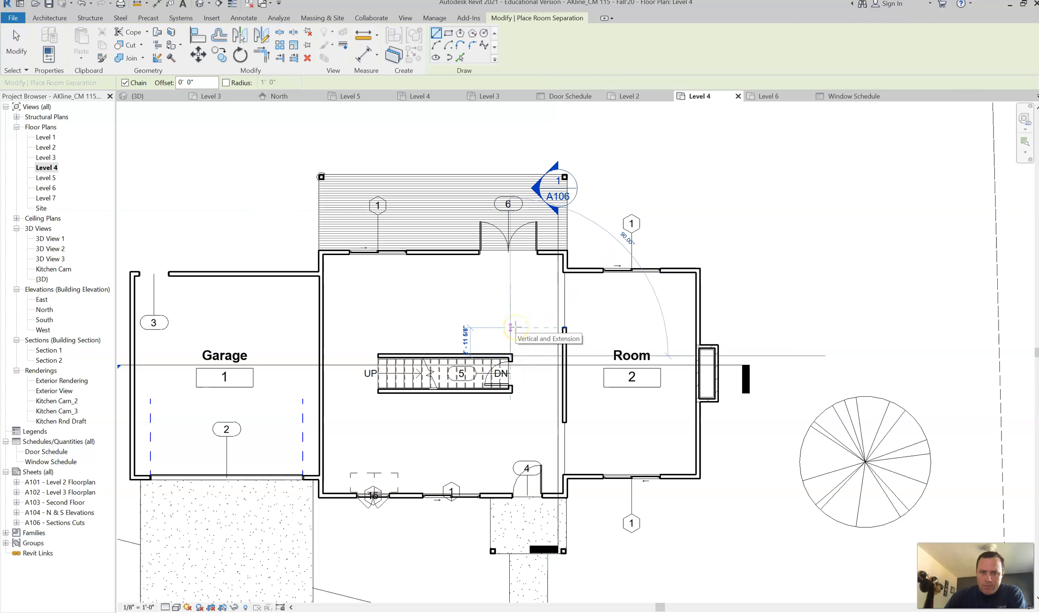
pyautogui.click(512, 328)
pyautogui.click(562, 328)
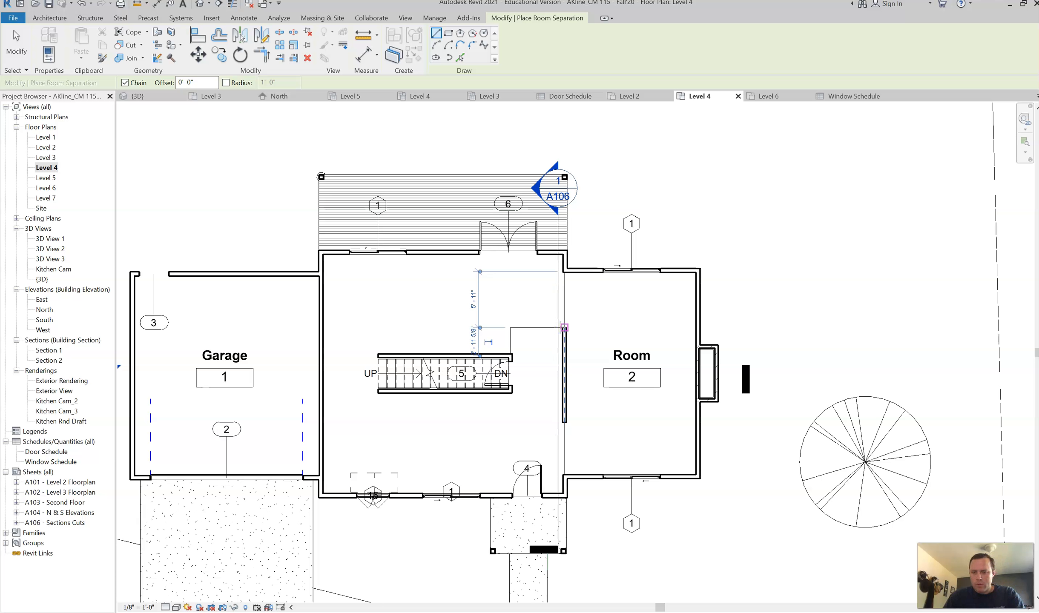
pyautogui.press('Escape')
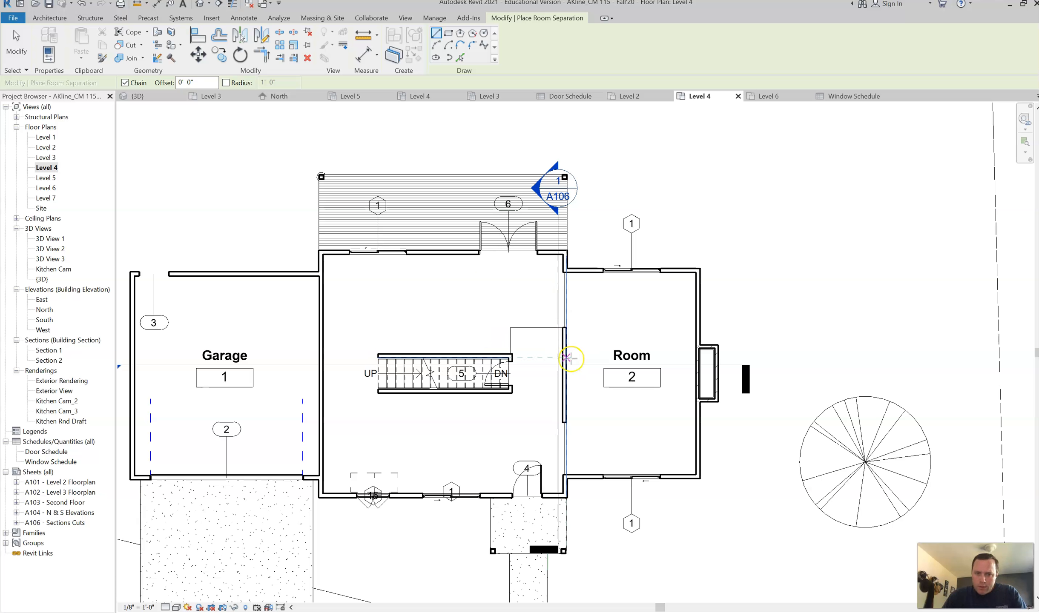
# Draw a vertical room separation line from the front stair wall's door-side end to the front wall beside the entry door
pyautogui.click(510, 391)
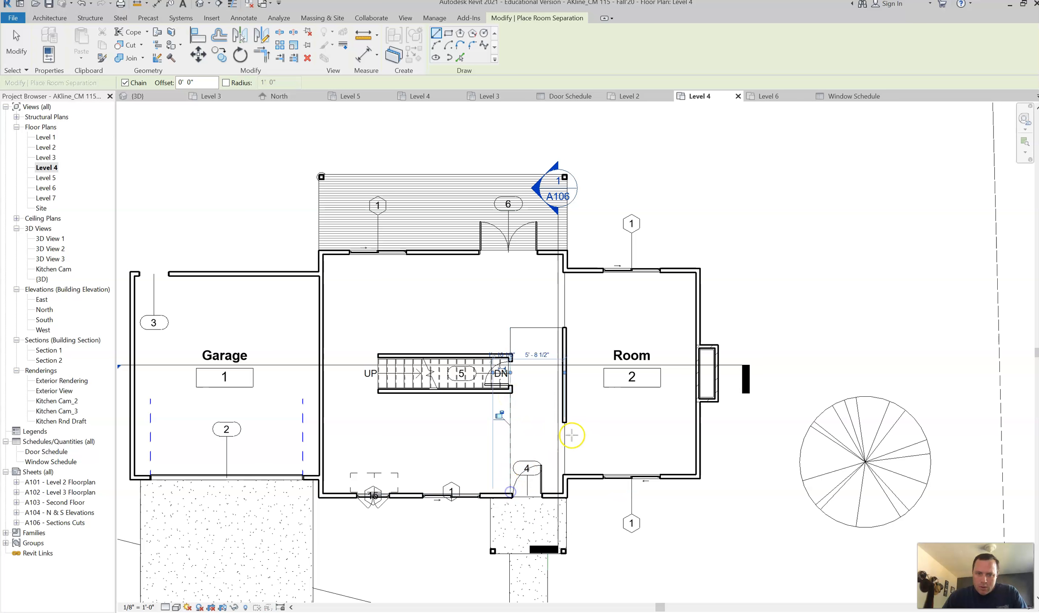
pyautogui.press('Escape')
pyautogui.press('Escape')
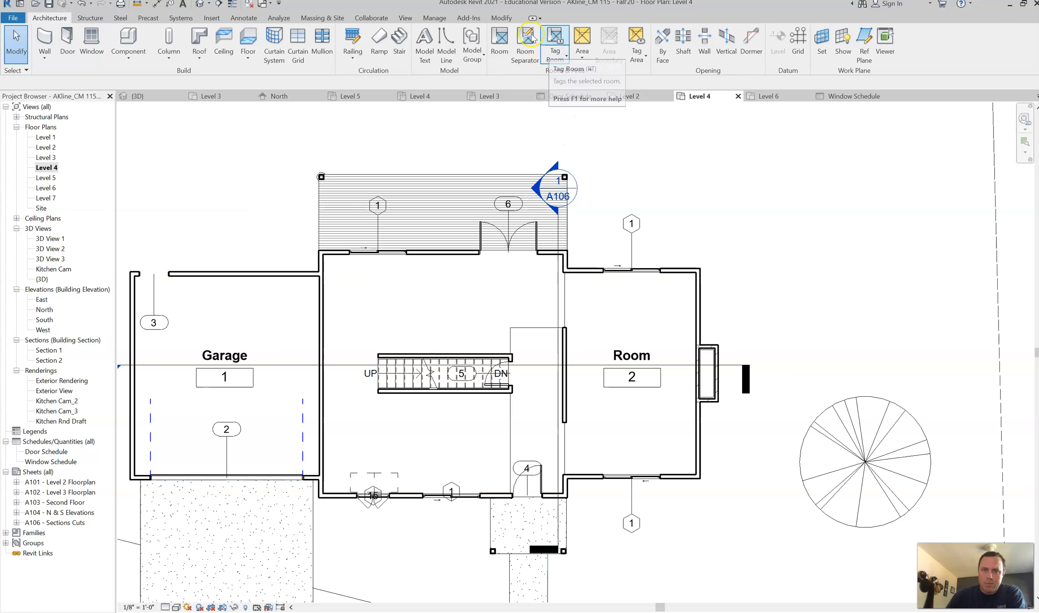
# Draw a horizontal room separation line from the middle of the stairs' UP end to the garage's shared wall
pyautogui.click(499, 43)
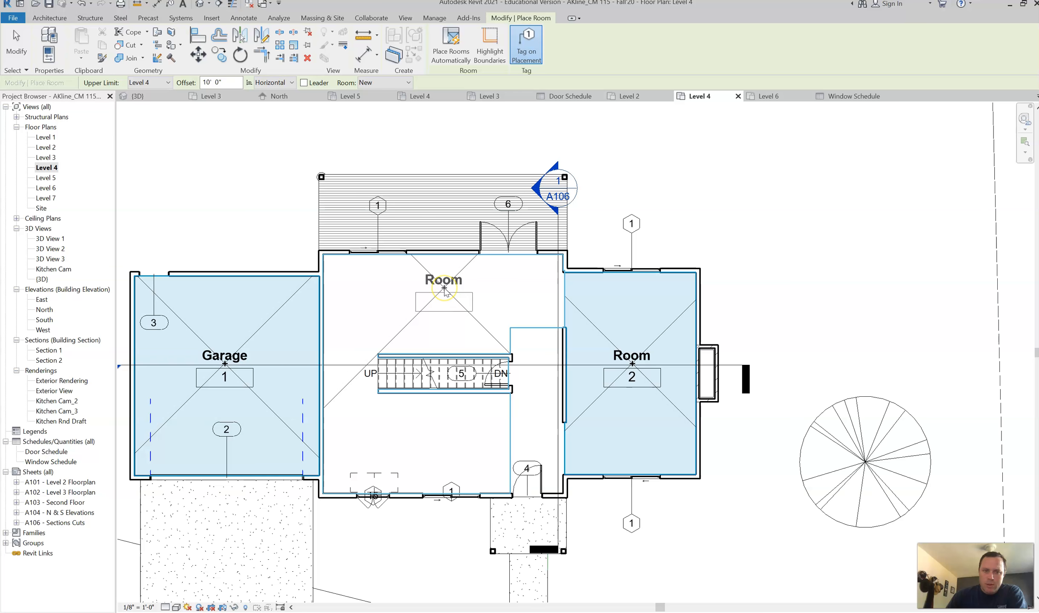
pyautogui.press('Escape')
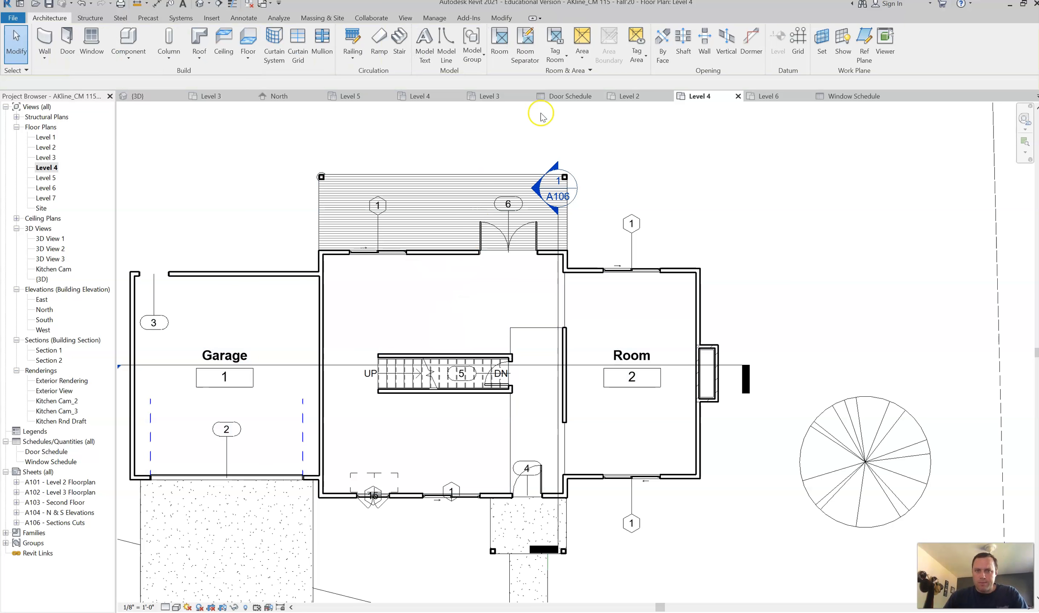
pyautogui.click(527, 55)
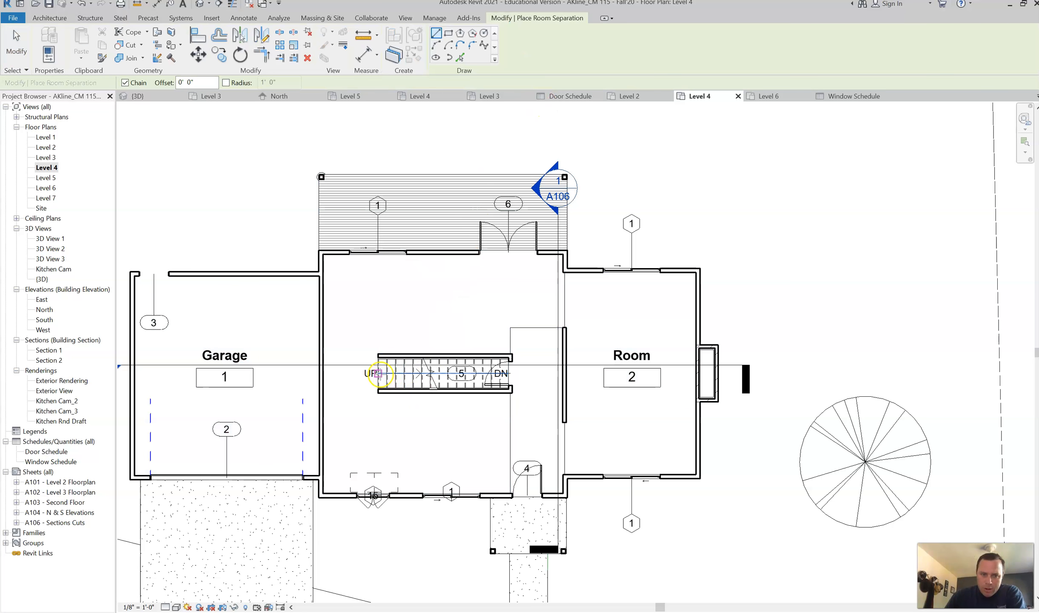
pyautogui.click(326, 374)
pyautogui.press('Escape')
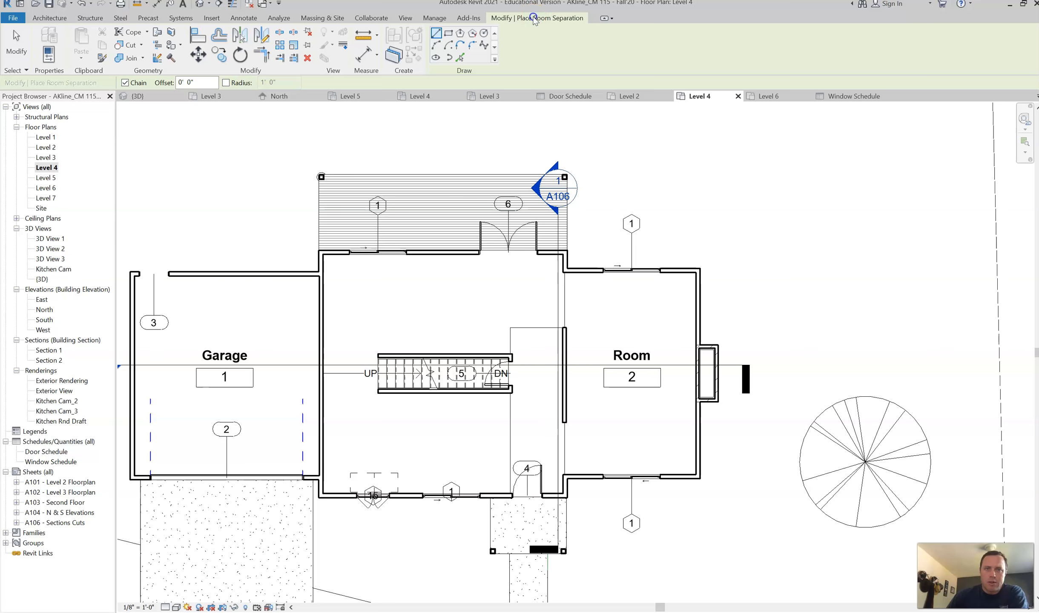
pyautogui.press('Escape')
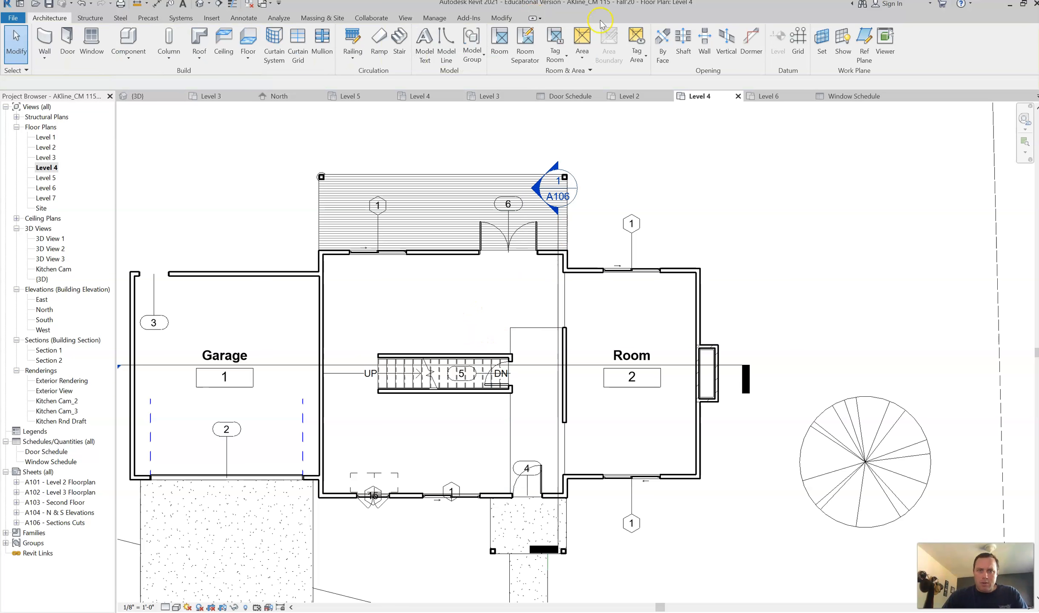
# Check the room boundaries behind and in front of the staircase with the Room tool
pyautogui.click(524, 44)
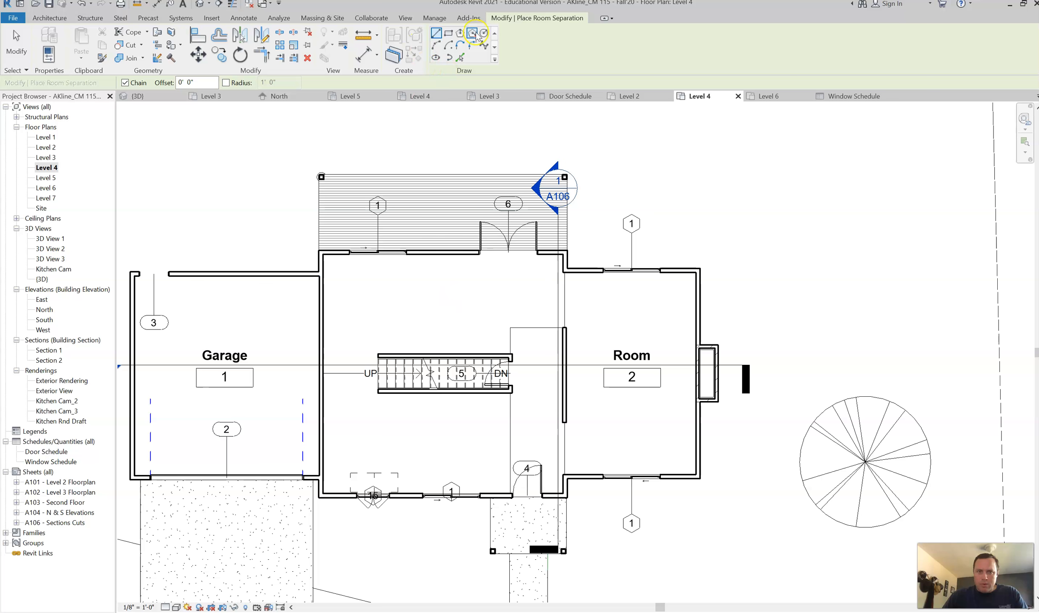
pyautogui.press('Escape')
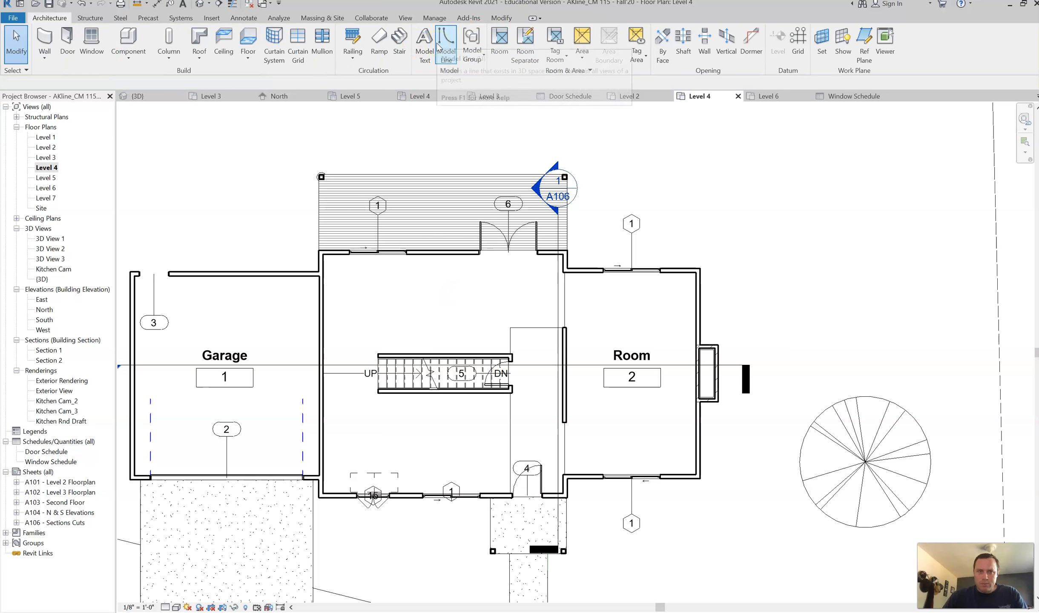
pyautogui.click(493, 49)
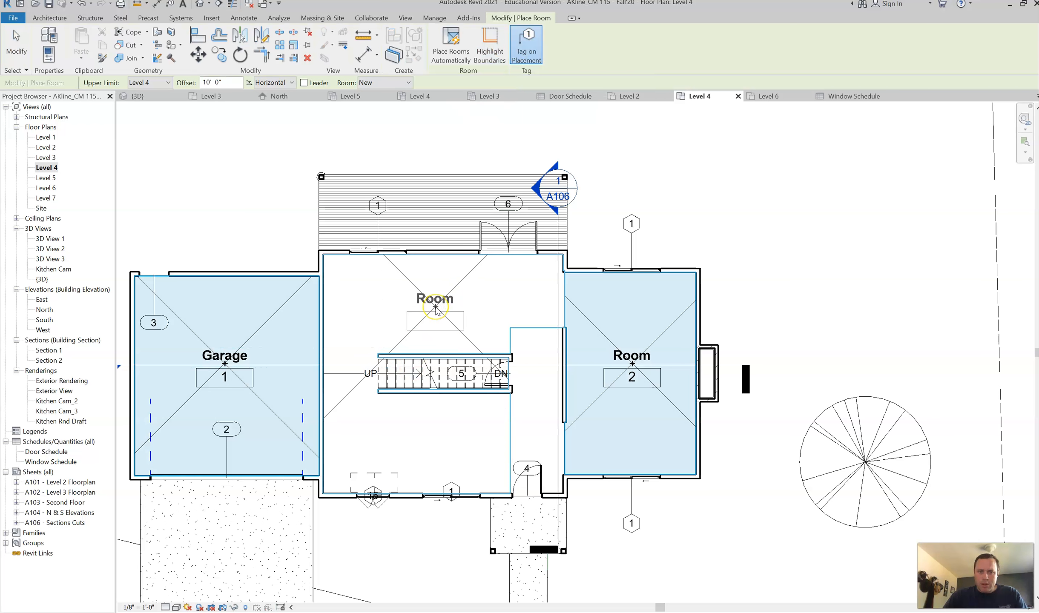
pyautogui.click(434, 322)
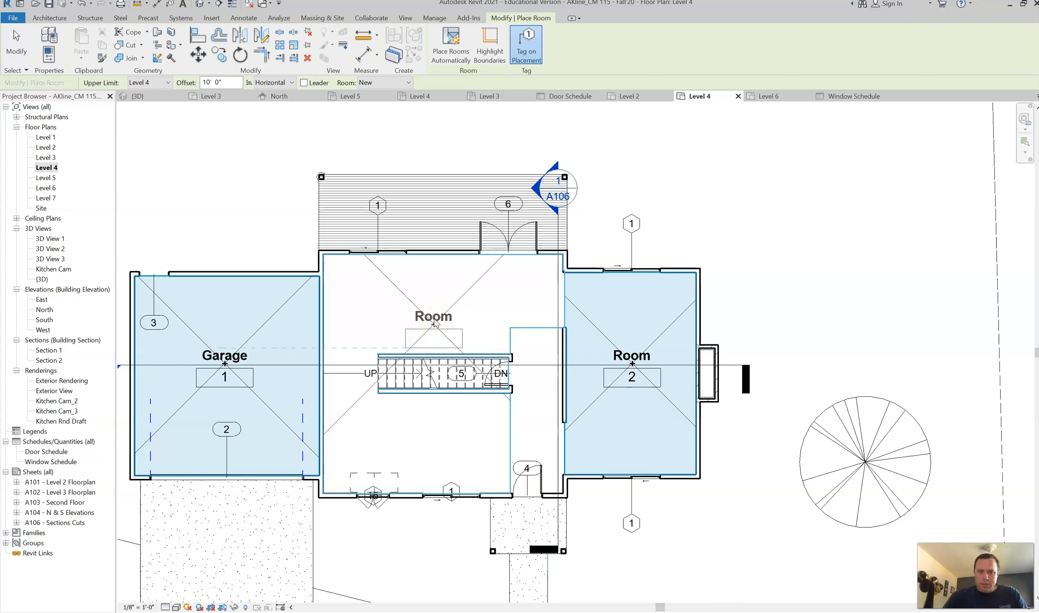
pyautogui.click(430, 415)
pyautogui.press('Escape')
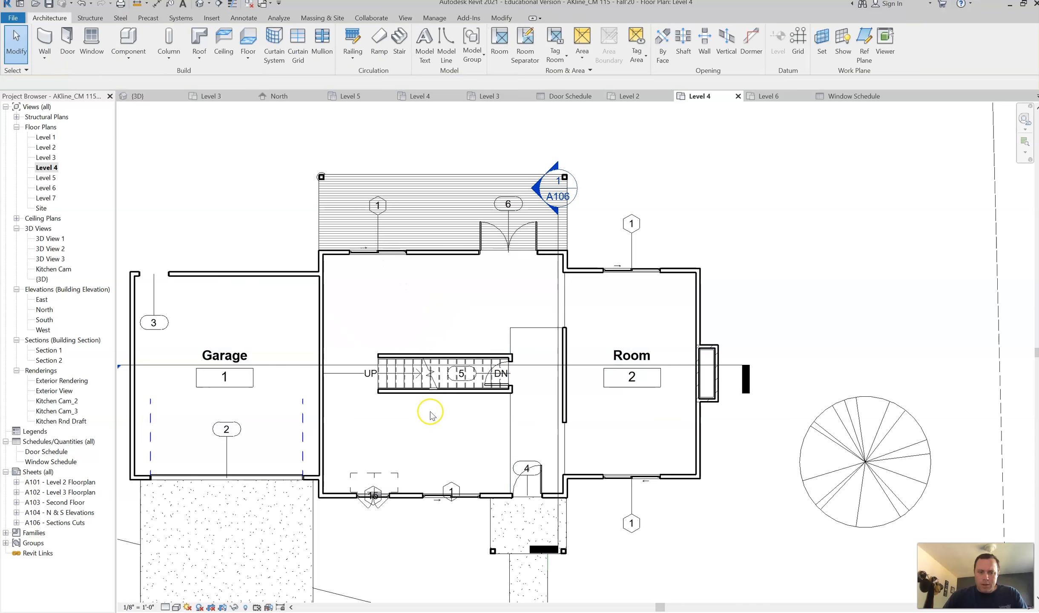
# Draw a room separation line along the full length of the front stair wall and recheck the room boundary behind the stairs
pyautogui.click(527, 53)
pyautogui.click(512, 391)
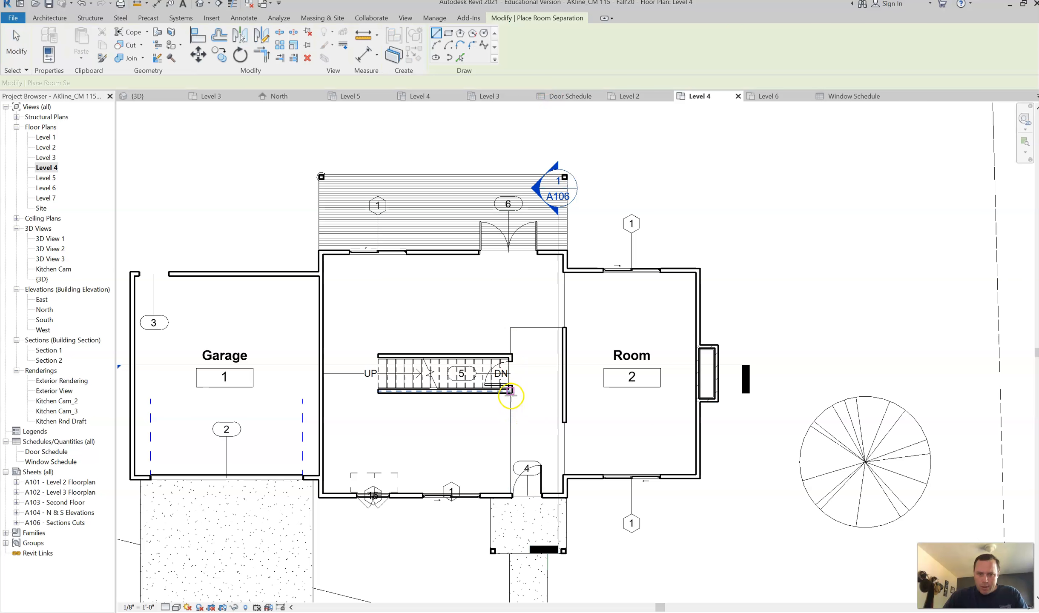
pyautogui.click(396, 392)
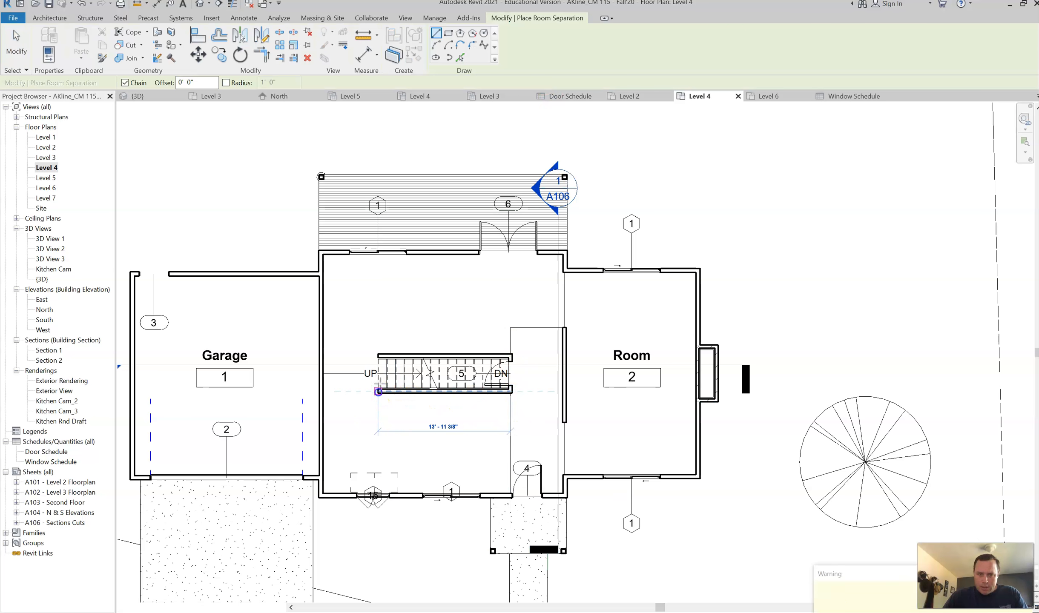
pyautogui.click(425, 435)
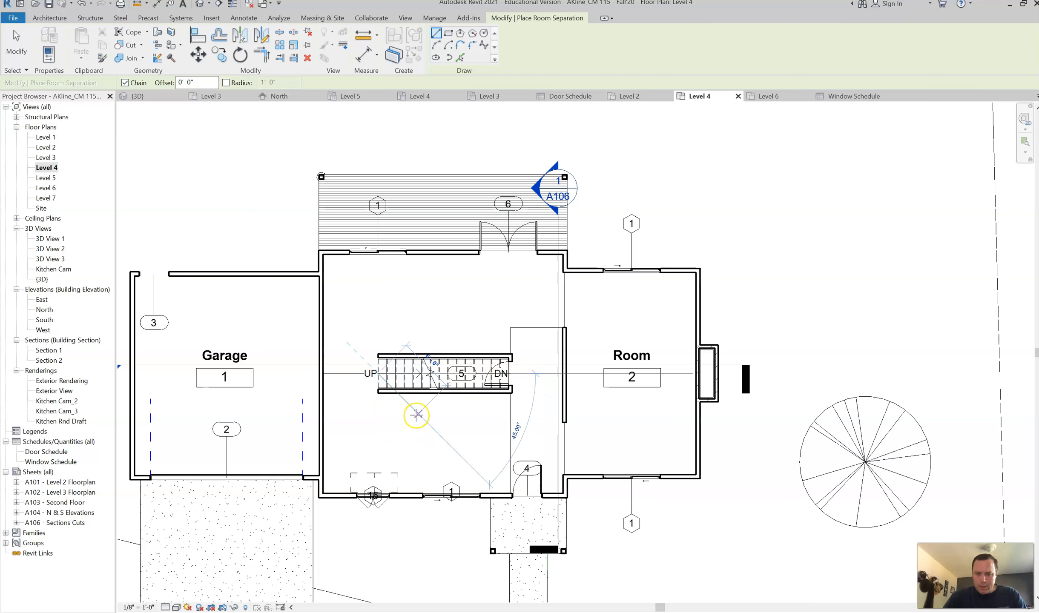
pyautogui.press('Escape')
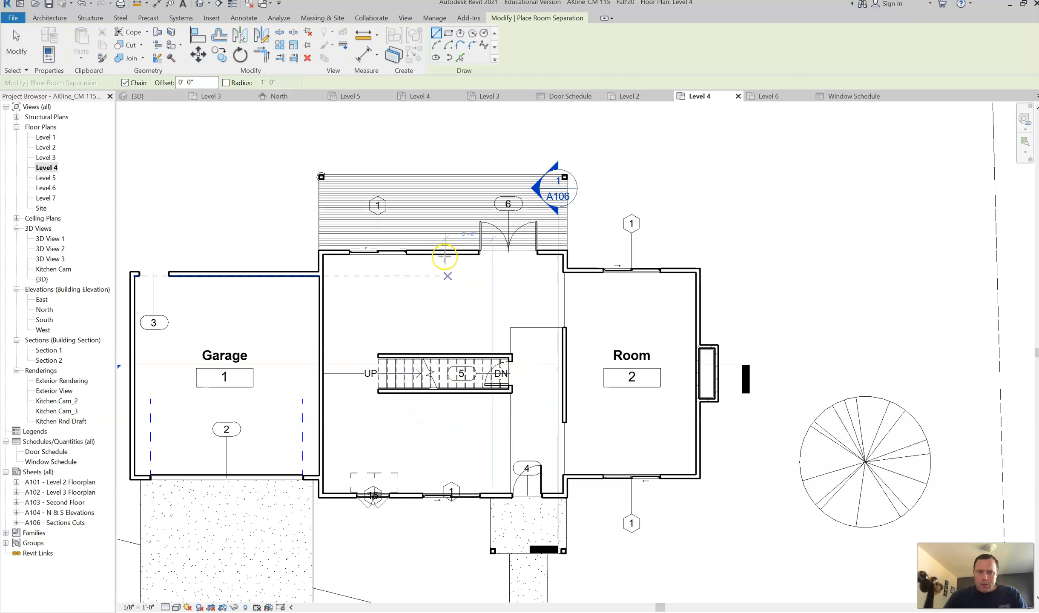
pyautogui.press('Escape')
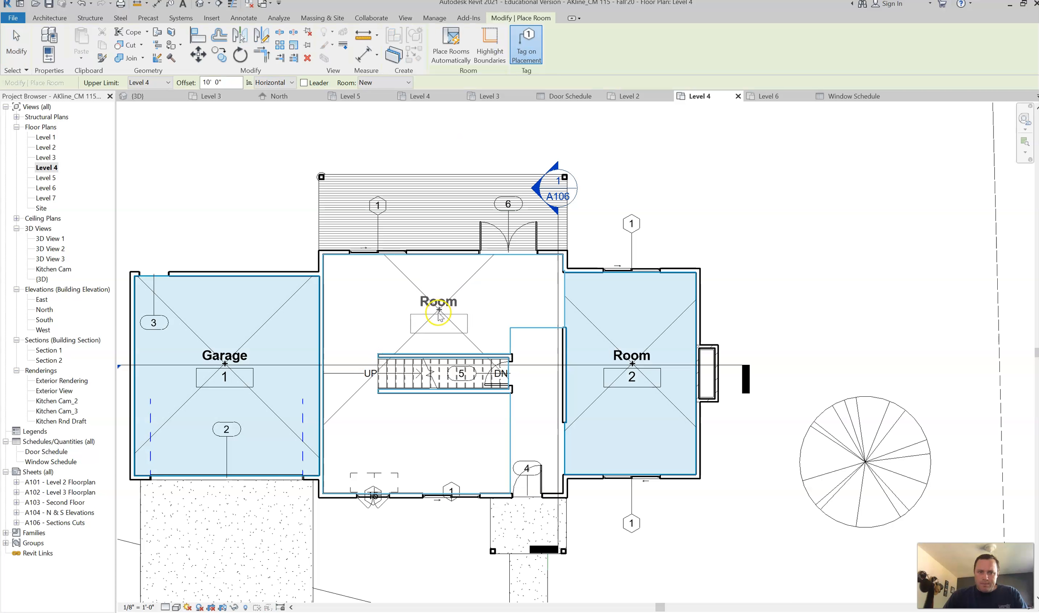
pyautogui.press('Escape')
# Draw chained room separation lines from the garage's shared wall to the stairs' UP end, up to the rear stair wall's corner, and along that wall
pyautogui.scroll(6, 372, 370)
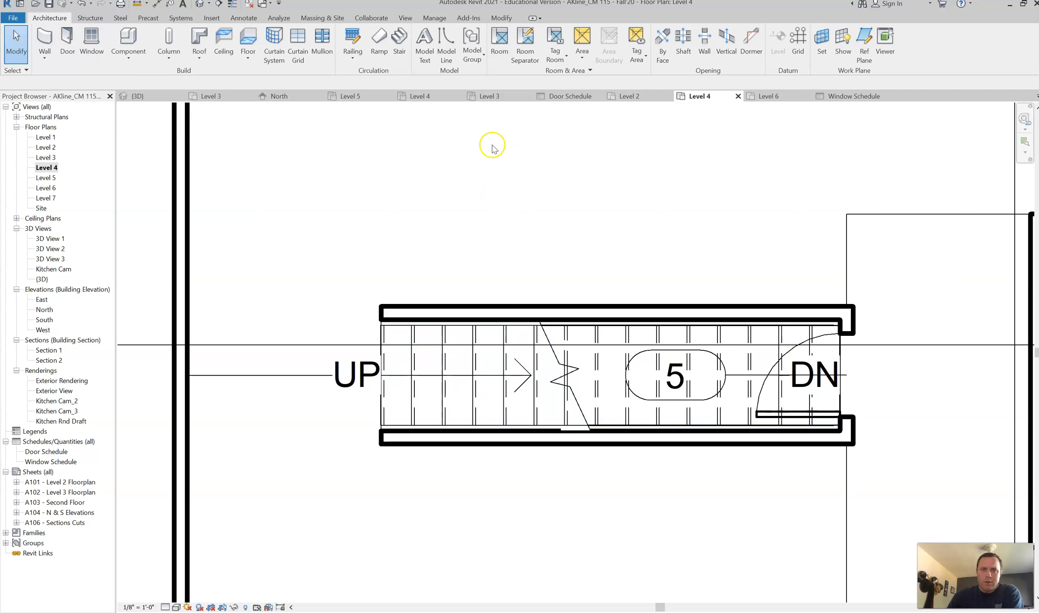
pyautogui.click(513, 59)
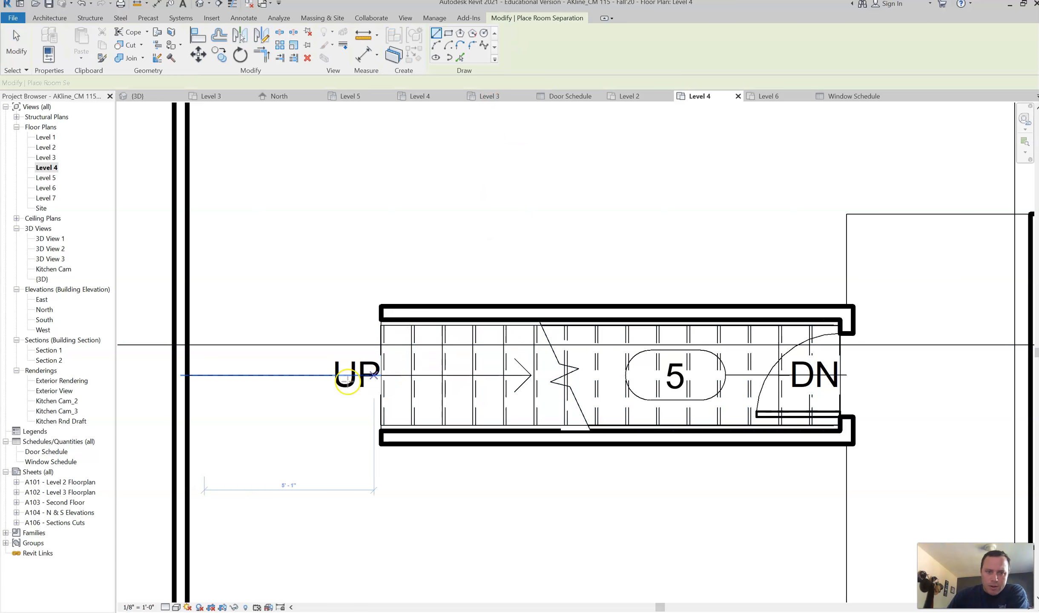
pyautogui.click(188, 375)
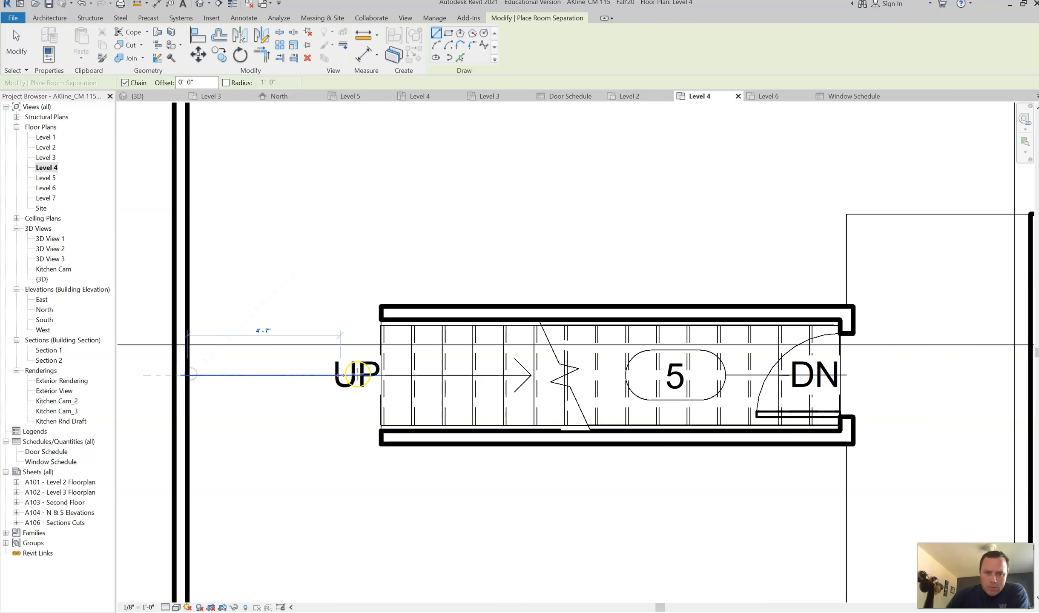
pyautogui.click(380, 376)
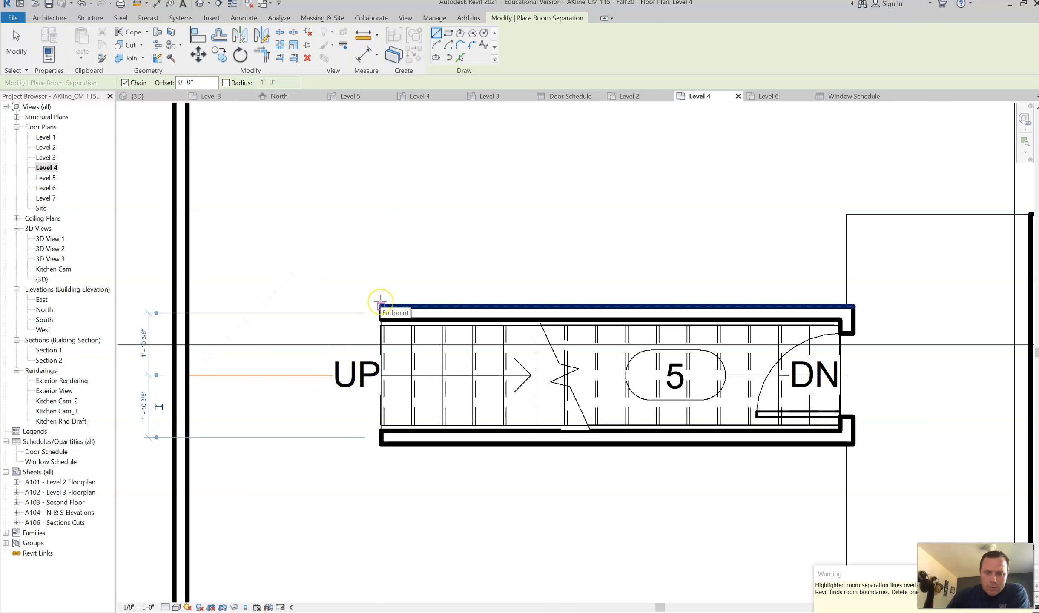
pyautogui.click(380, 305)
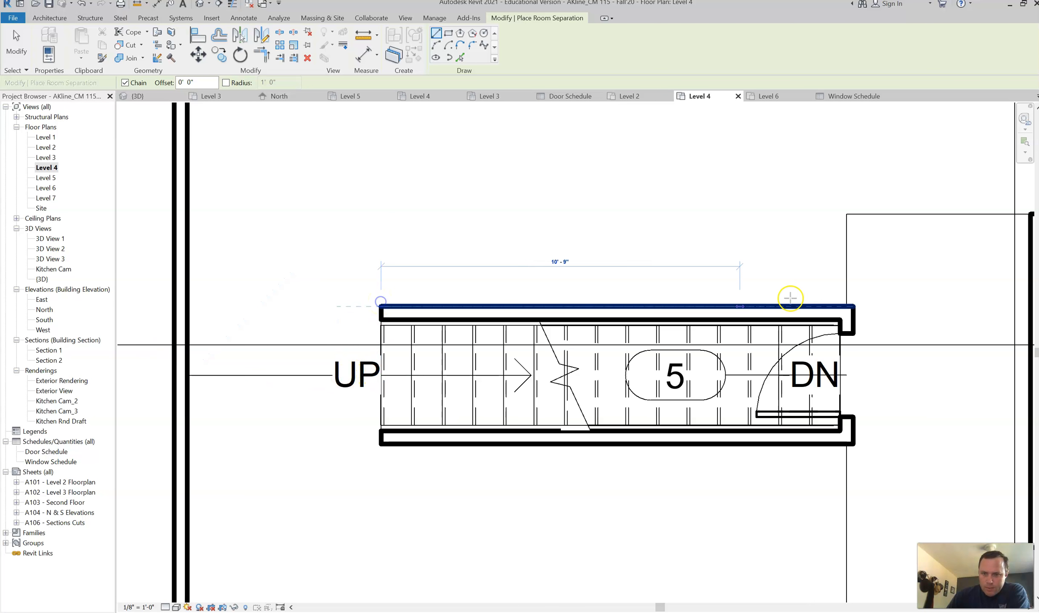
pyautogui.click(850, 305)
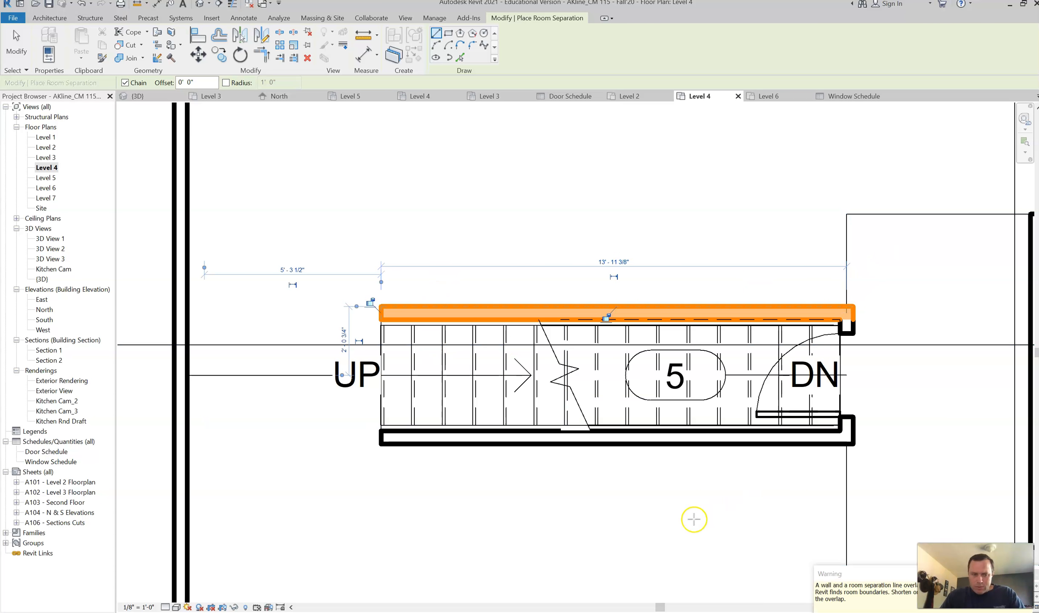
pyautogui.press('Escape')
# Place rooms in the area behind the staircase and in the hallway area by the entry door
pyautogui.scroll(-2, 511, 289)
pyautogui.moveTo(537, 233); pyautogui.dragTo(485, 345, button='middle')
pyautogui.press('Escape')
pyautogui.press('Escape')
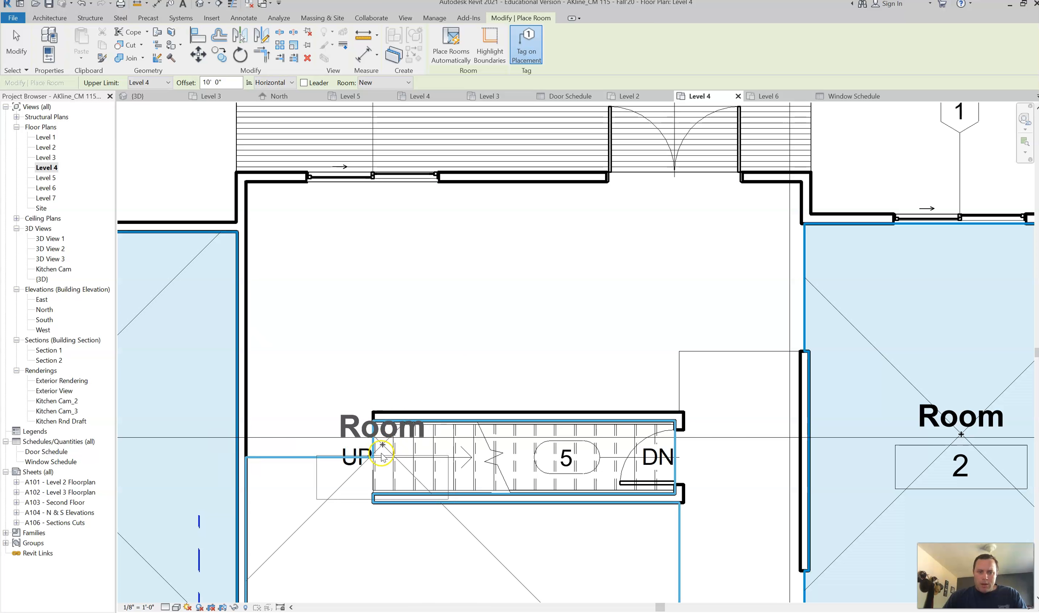
pyautogui.click(376, 430)
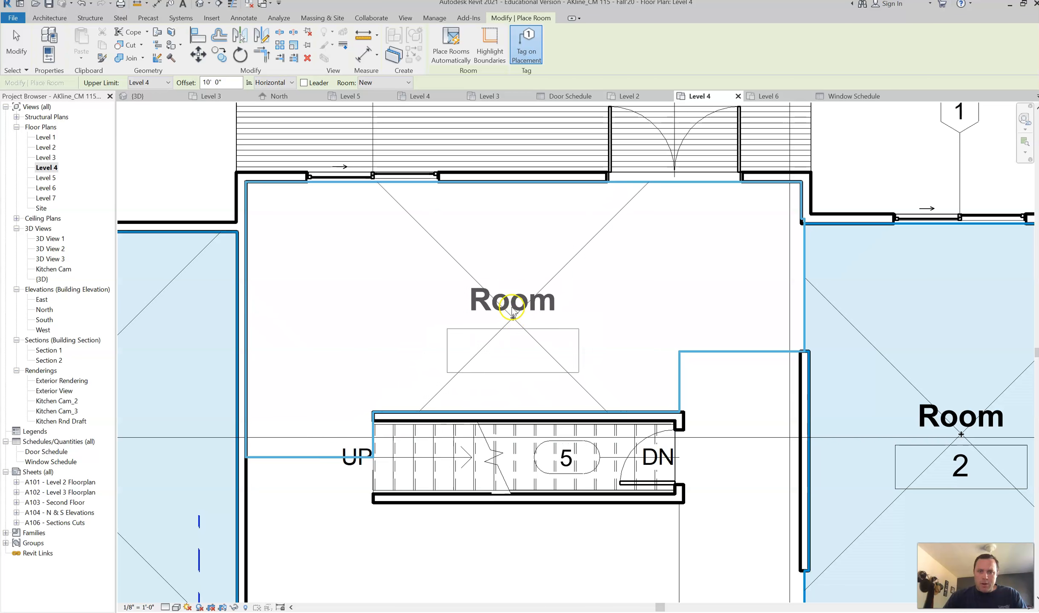
pyautogui.click(506, 296)
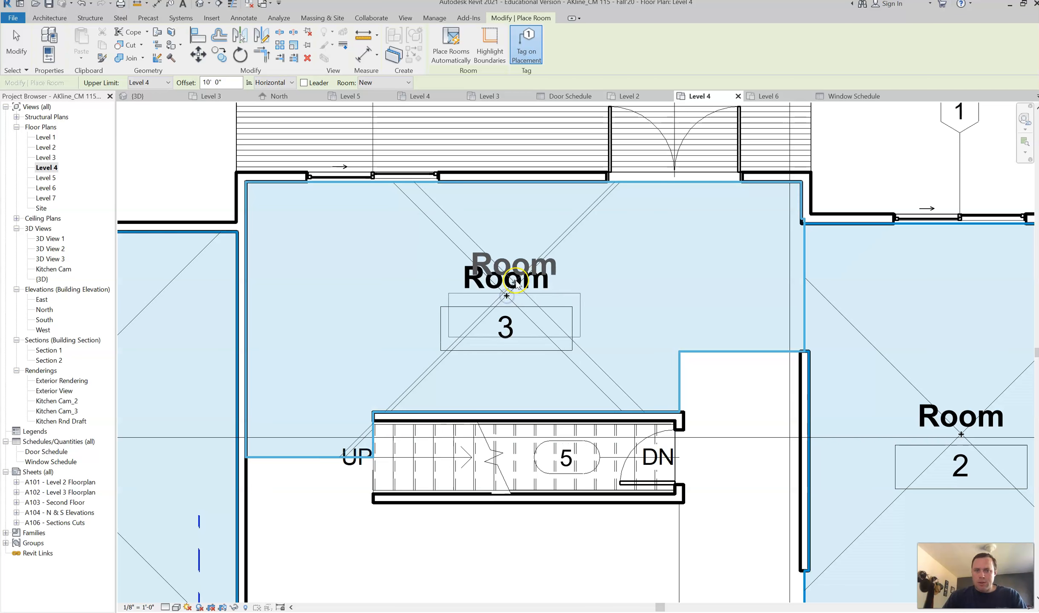
pyautogui.scroll(-3, 496, 448)
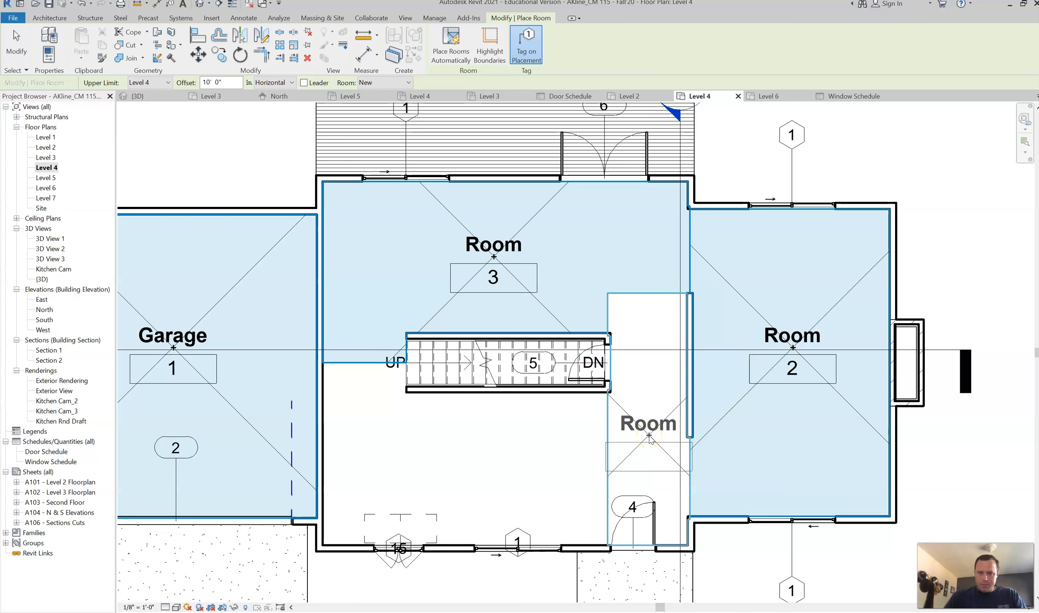
pyautogui.click(649, 435)
pyautogui.press('Escape')
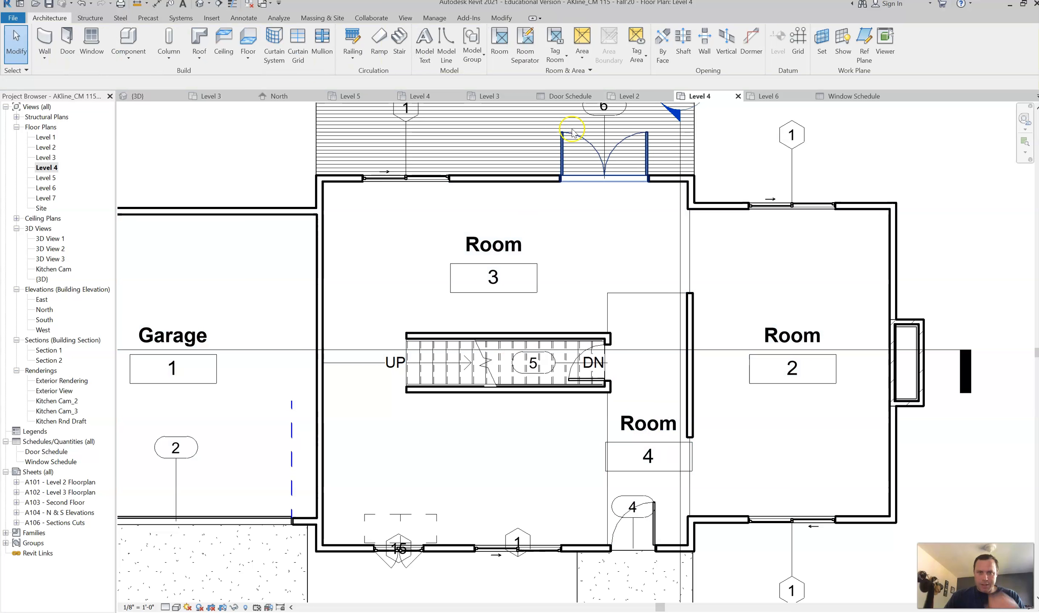
# Draw a vertical room separation line from the front stair wall's end to the middle of the stairs' UP end
pyautogui.click(516, 62)
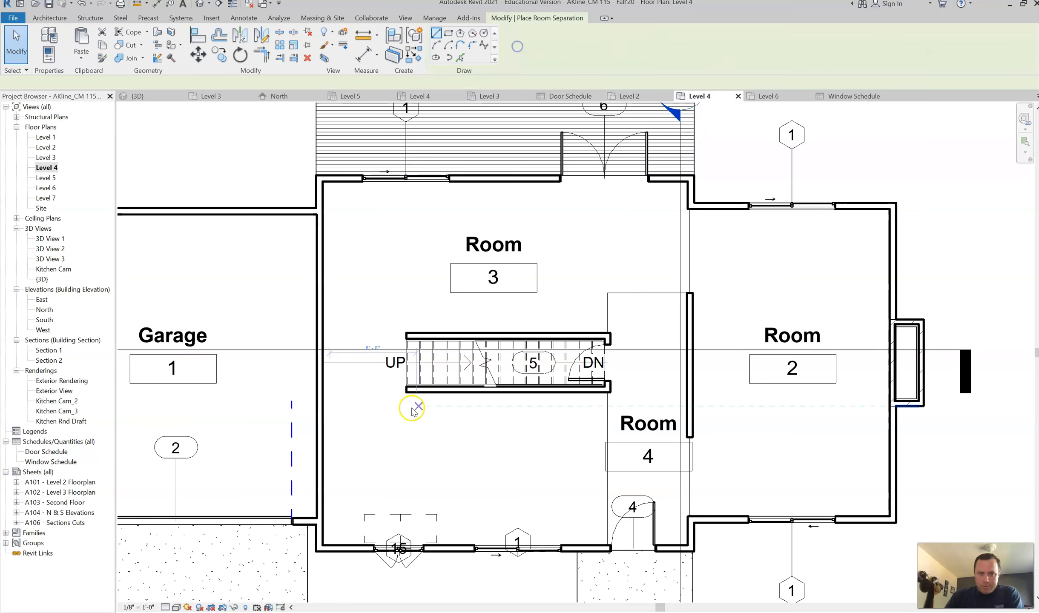
pyautogui.scroll(5, 405, 382)
pyautogui.click(409, 398)
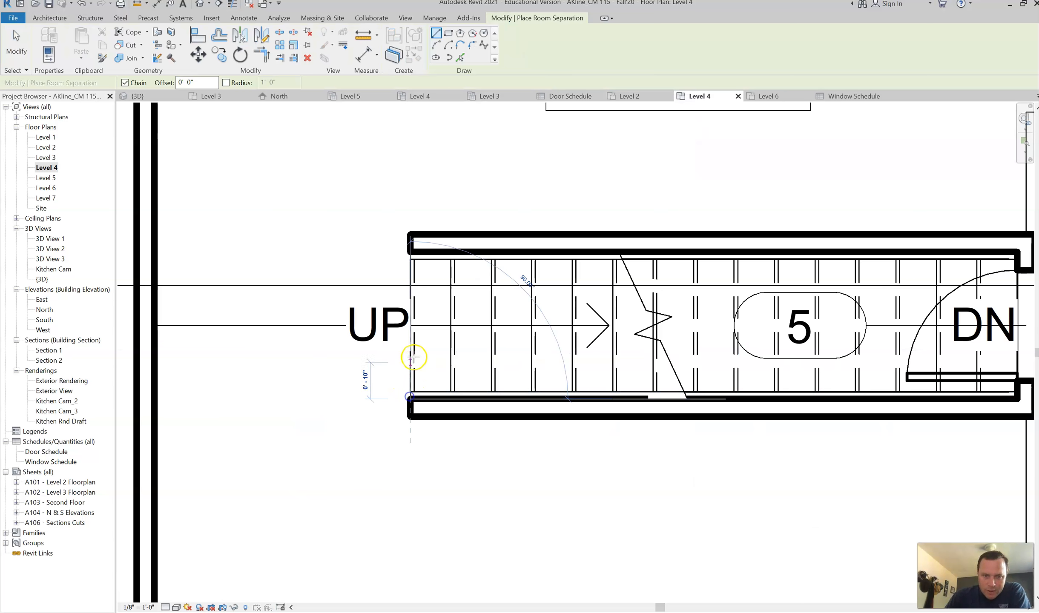
pyautogui.click(411, 326)
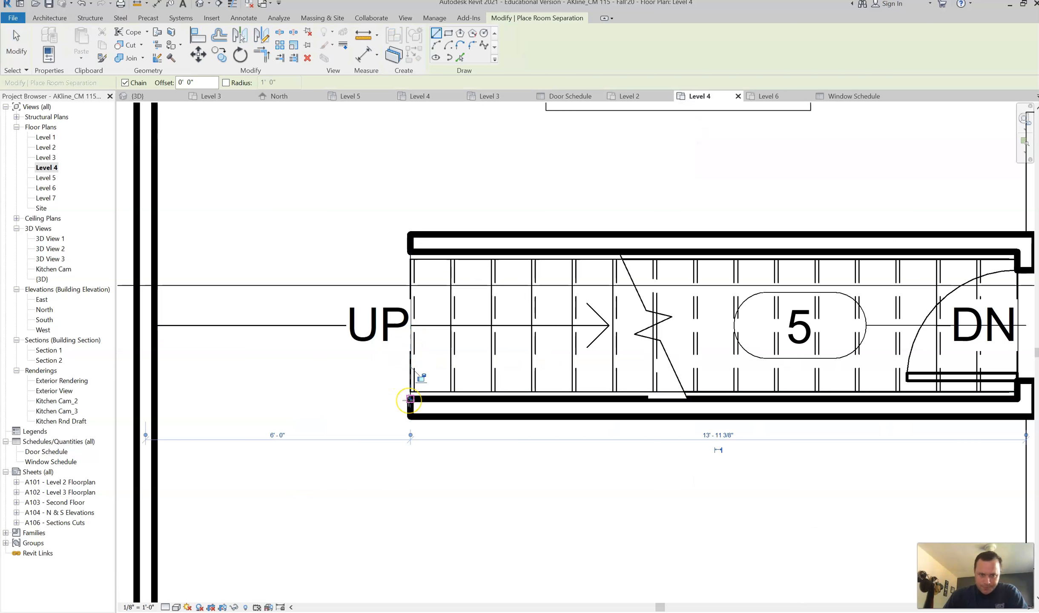
pyautogui.scroll(-5, 396, 350)
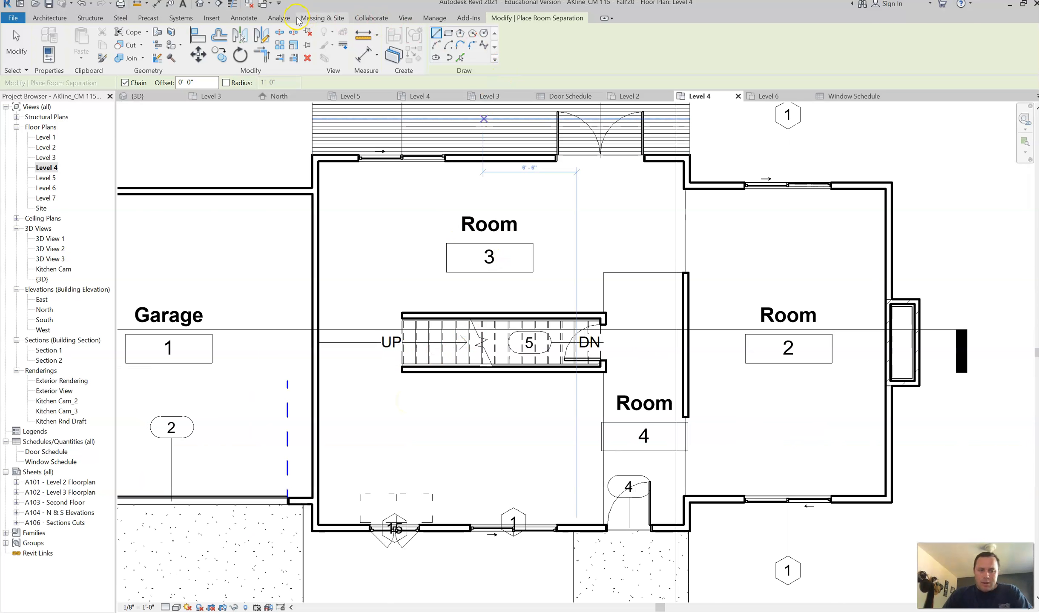
pyautogui.press('Escape')
pyautogui.press('Escape')
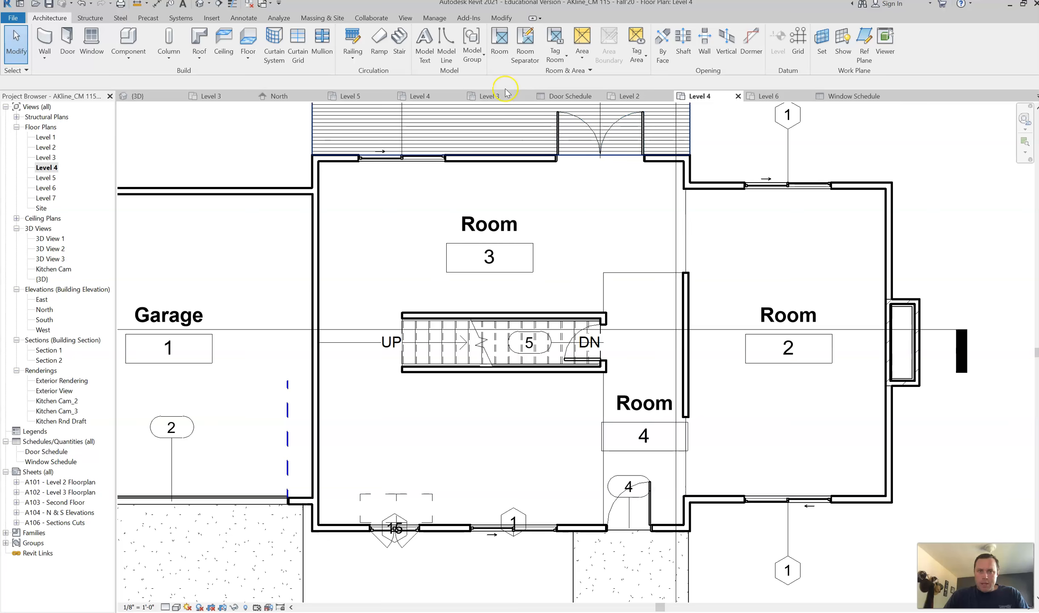
# Place a room in the area in front of the staircase and name it Kitchen
pyautogui.click(501, 58)
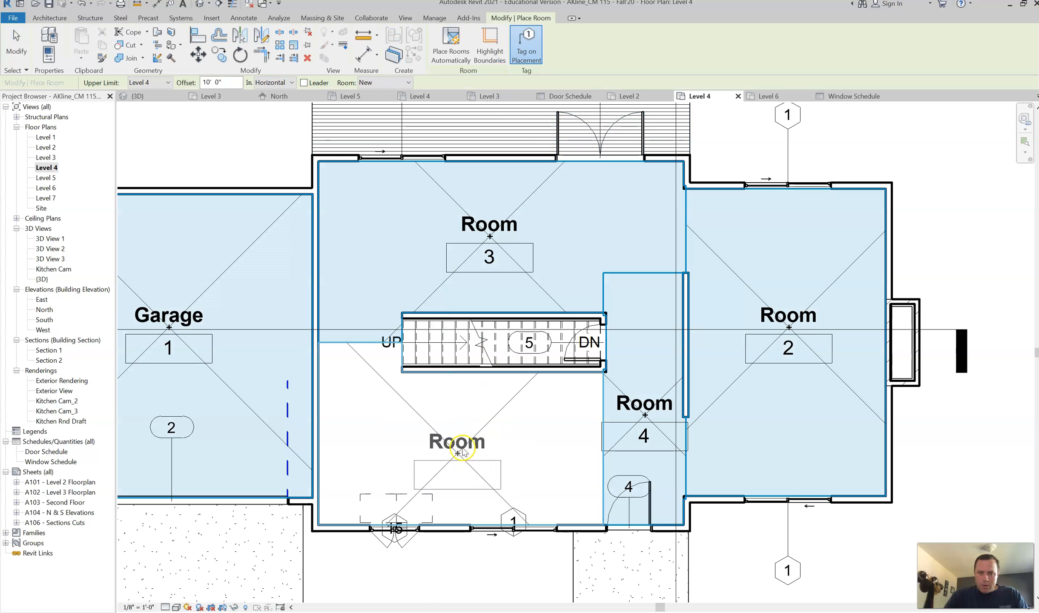
pyautogui.click(463, 447)
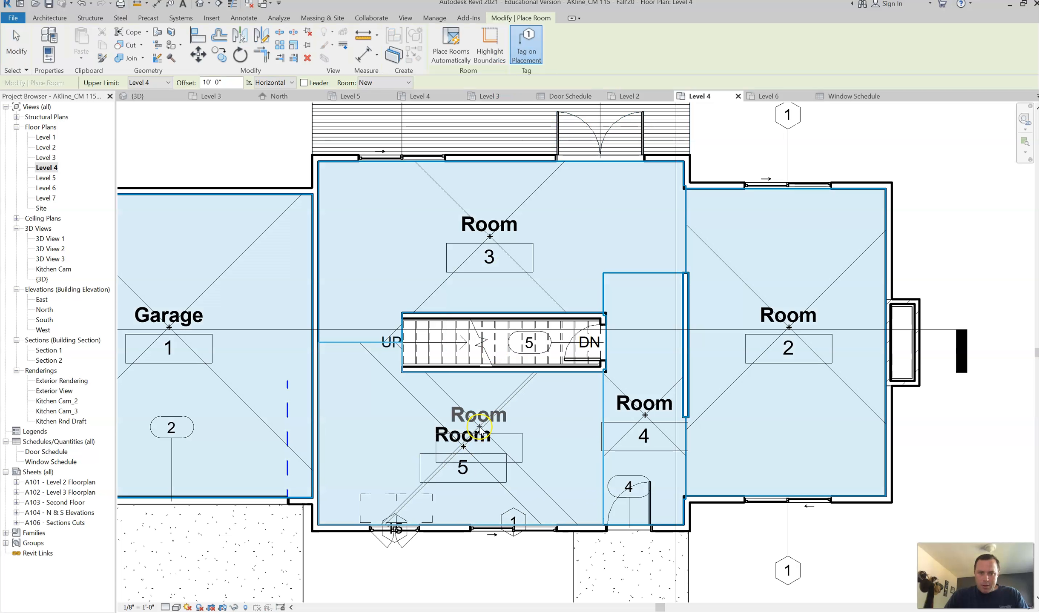
pyautogui.press('Escape')
pyautogui.press('Escape')
pyautogui.click(467, 440)
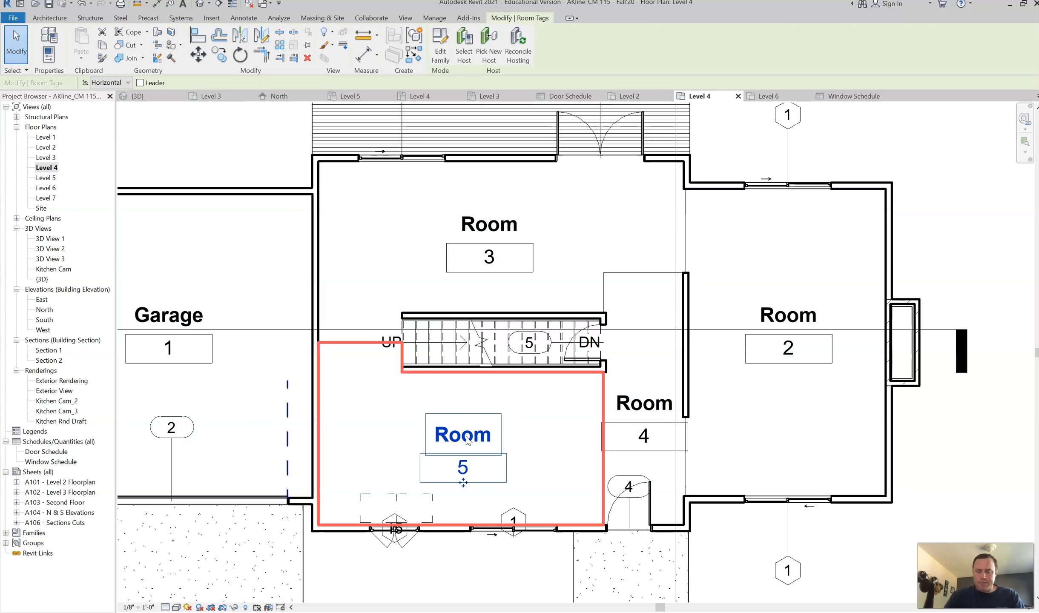
pyautogui.click(467, 439)
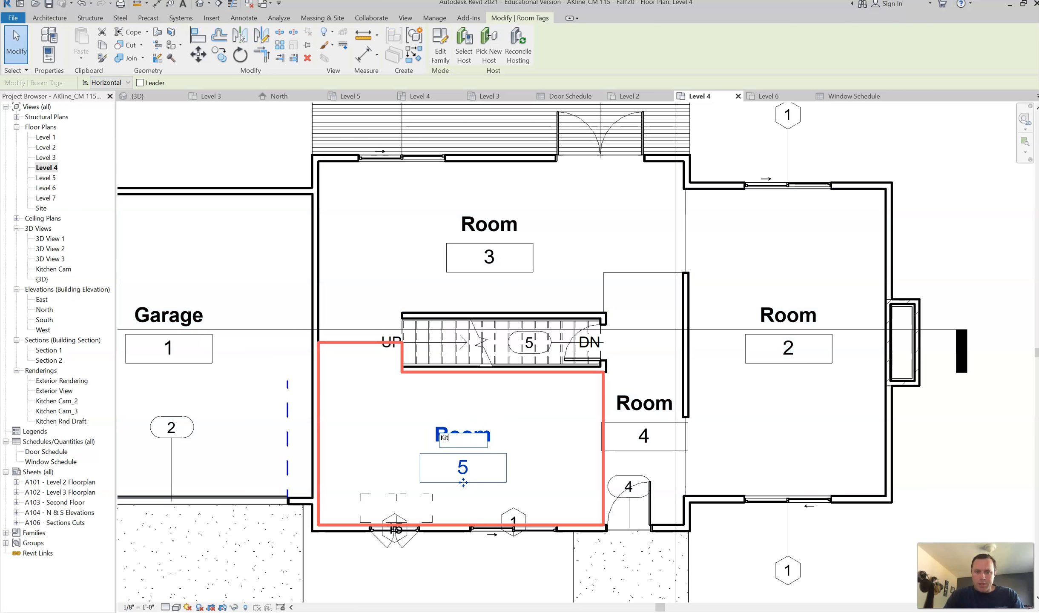
# Name the room behind the staircase Dining and the room with the fireplace Living
pyautogui.click(494, 224)
pyautogui.click(498, 226)
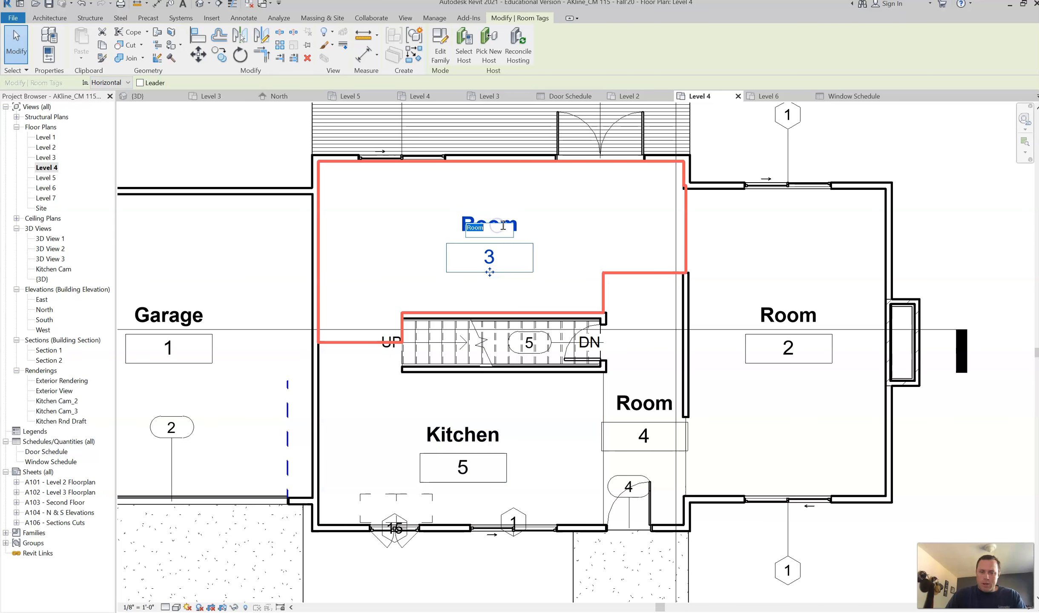
pyautogui.click(826, 338)
pyautogui.click(799, 315)
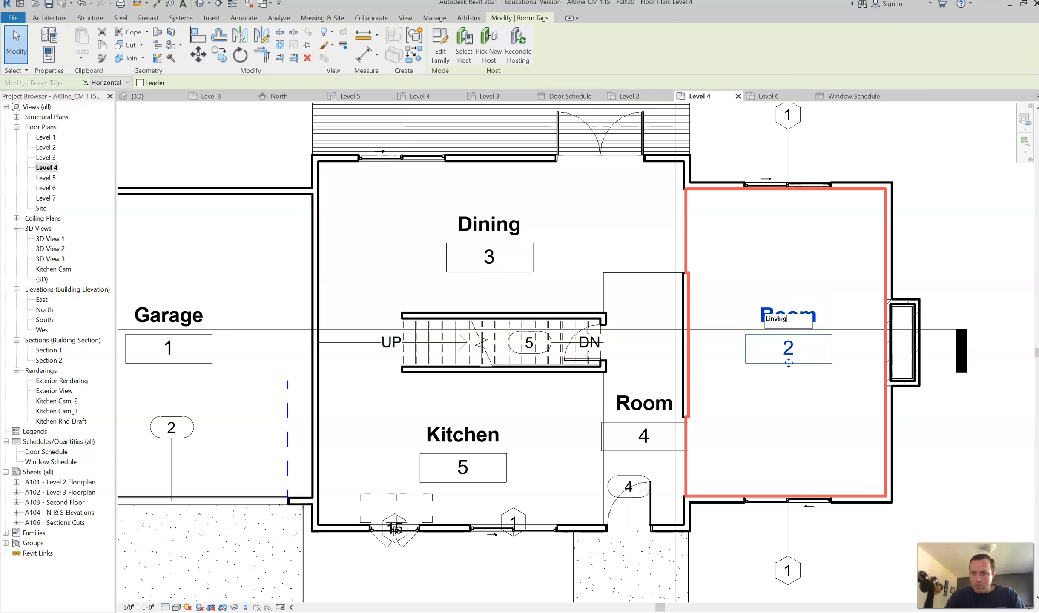
pyautogui.write('Living')
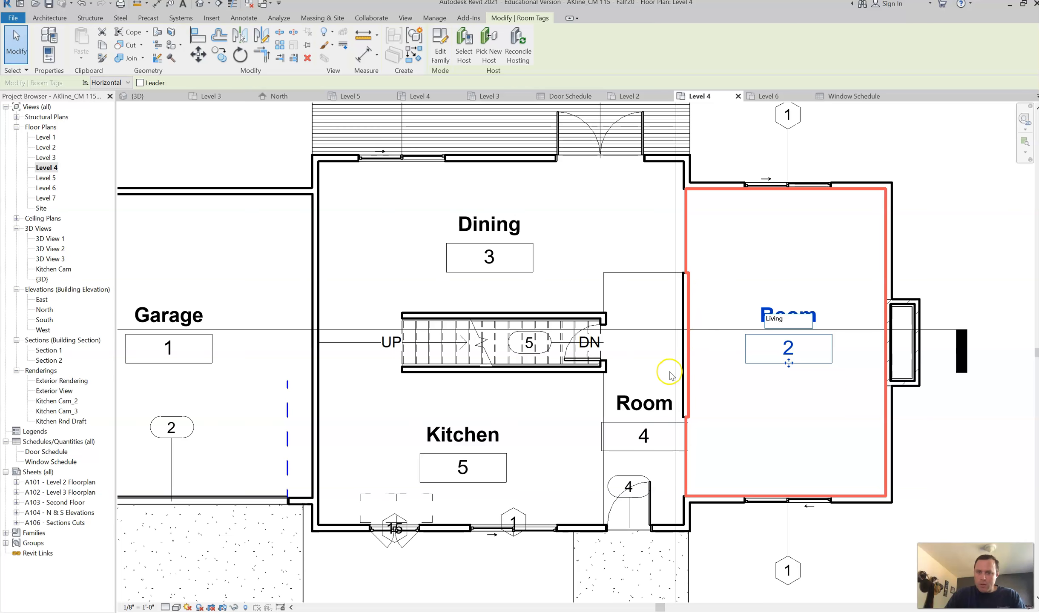
pyautogui.press('Return')
# Name the narrow room between the staircase and the Living room Hallway
pyautogui.click(646, 406)
pyautogui.click(647, 405)
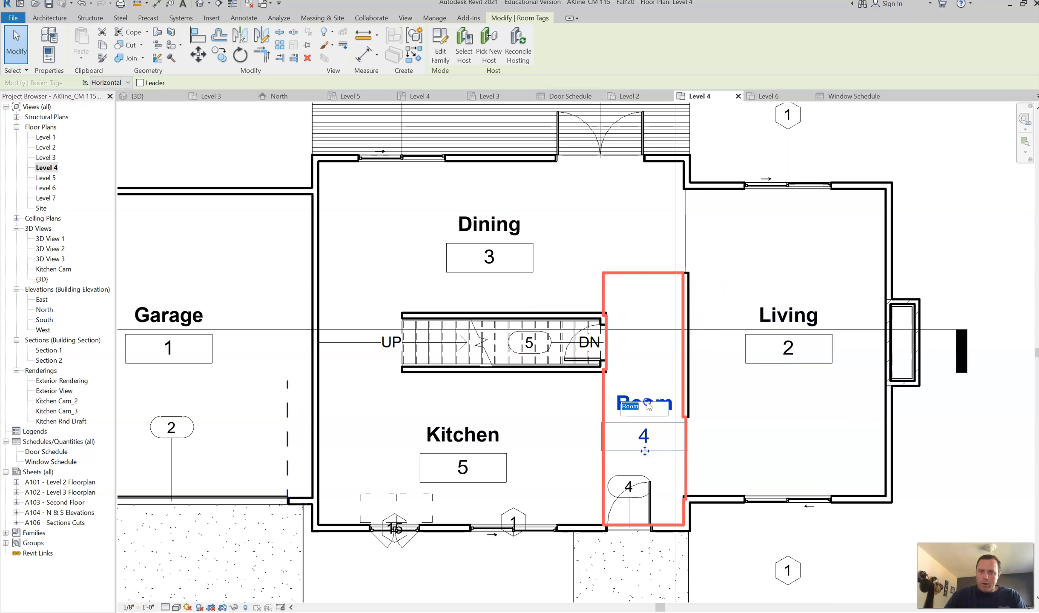
pyautogui.write('Hallway')
pyautogui.click(961, 245)
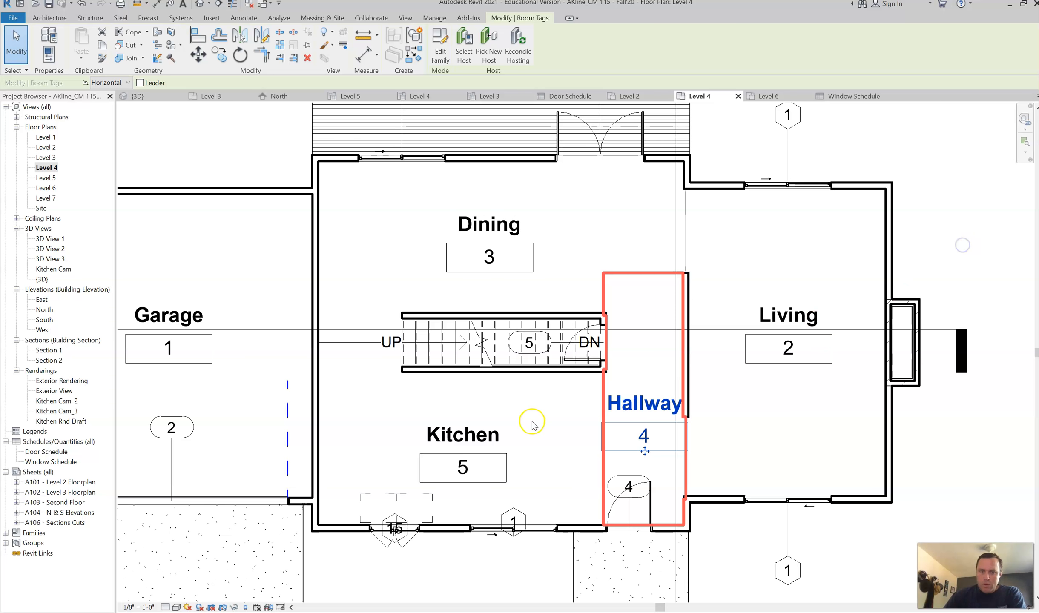
pyautogui.click(463, 469)
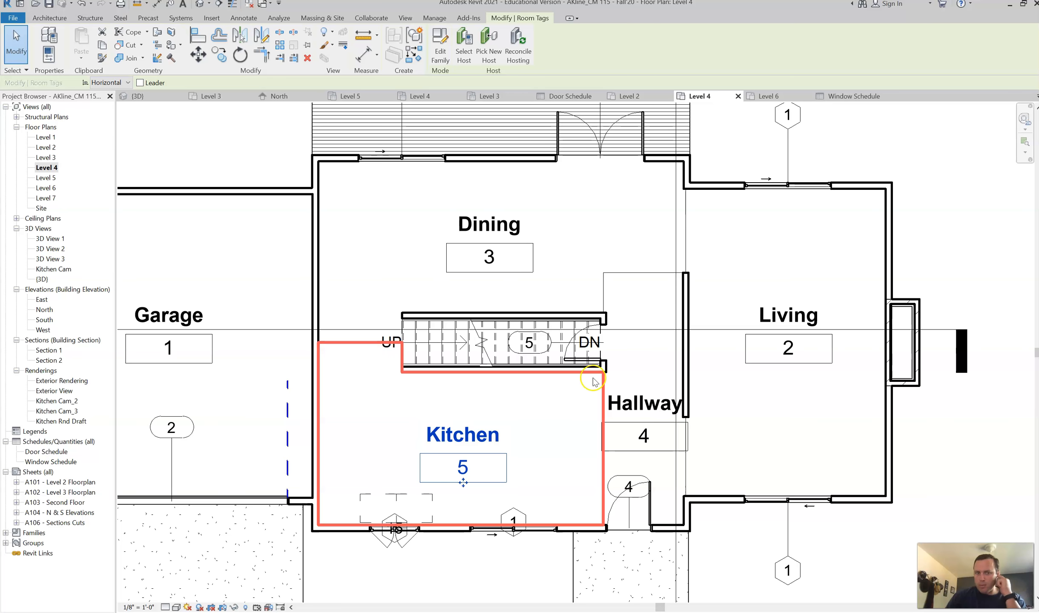
pyautogui.click(923, 204)
pyautogui.scroll(-2, 927, 212)
pyautogui.moveTo(927, 211); pyautogui.dragTo(869, 218, button='middle')
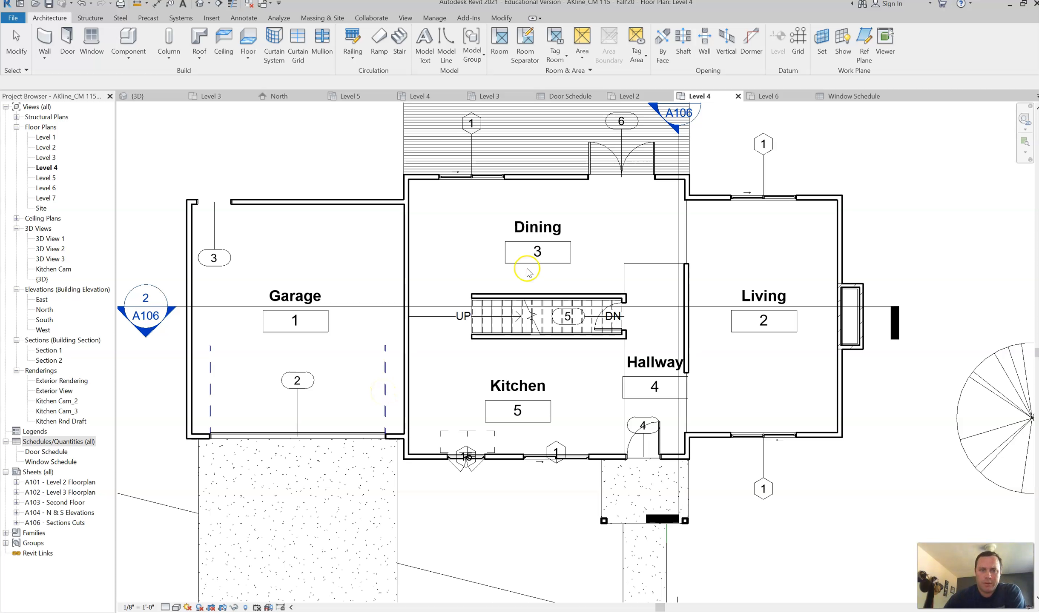
# Create a new schedule for the Rooms category
pyautogui.rightClick(41, 442)
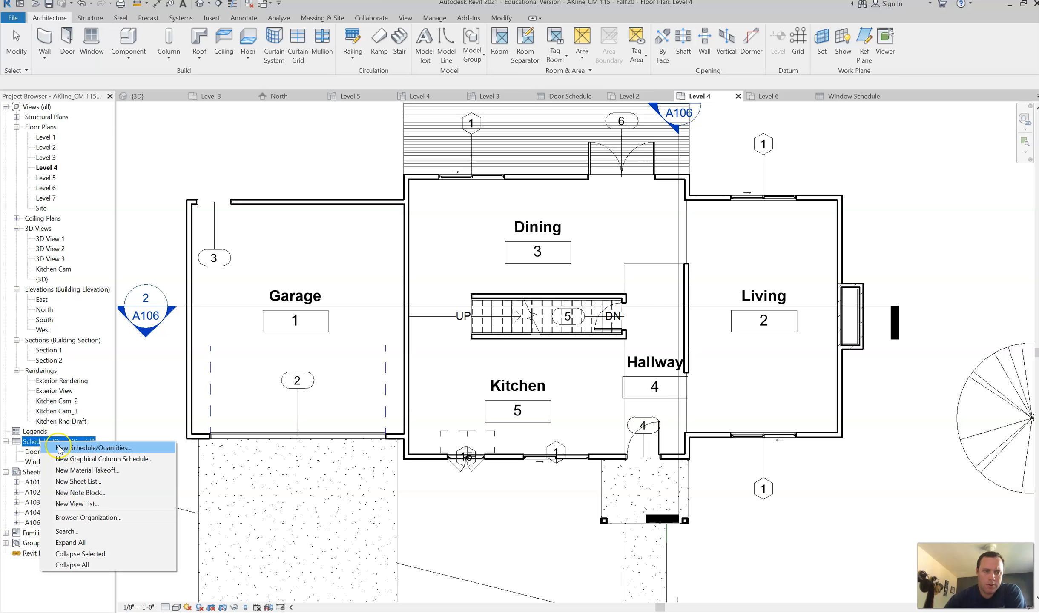
pyautogui.click(60, 448)
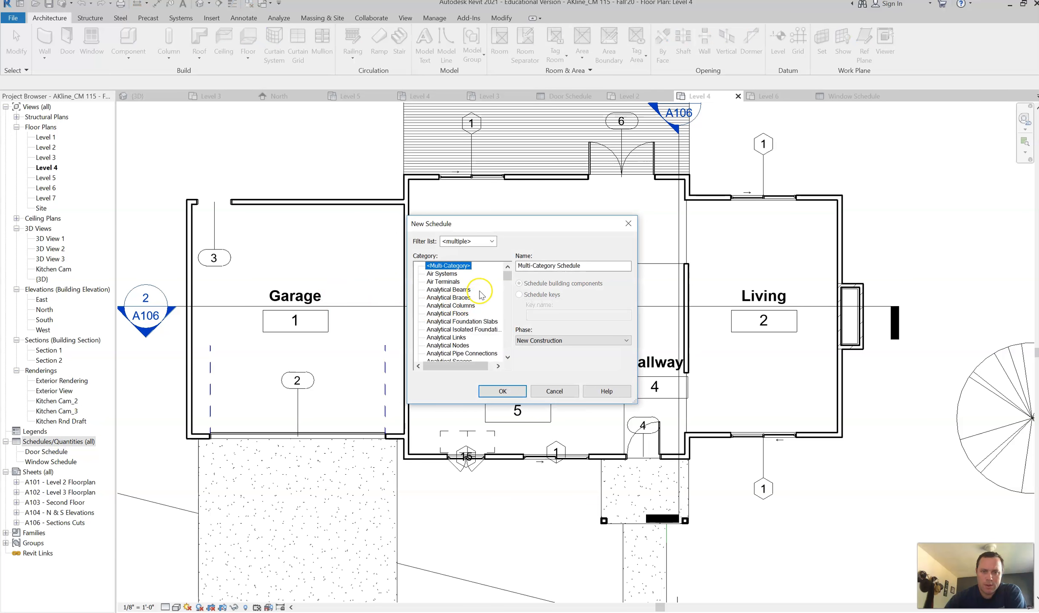
pyautogui.moveTo(506, 277); pyautogui.dragTo(508, 334)
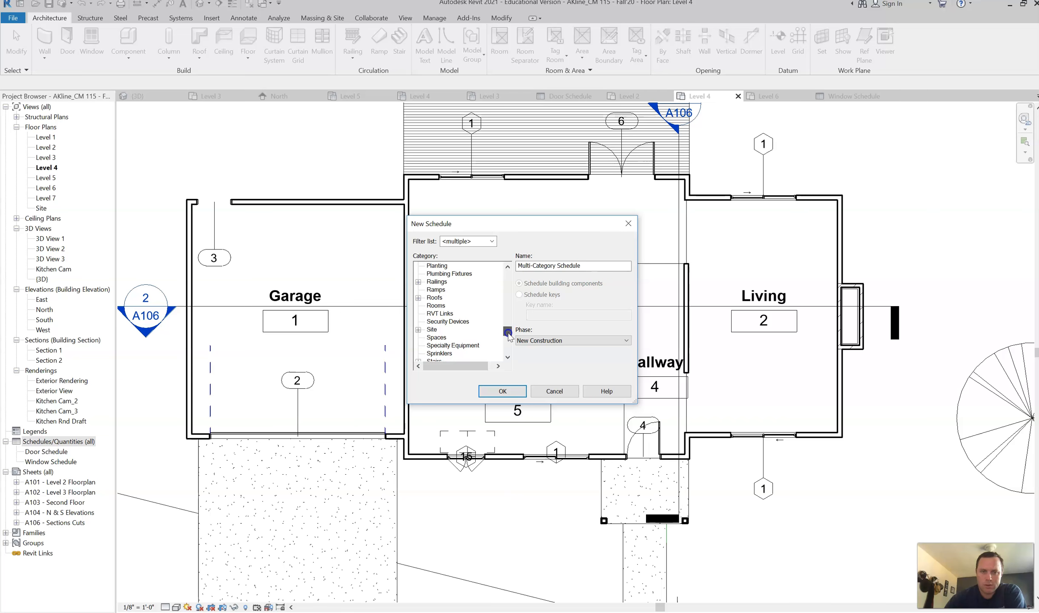
pyautogui.click(435, 306)
pyautogui.click(500, 392)
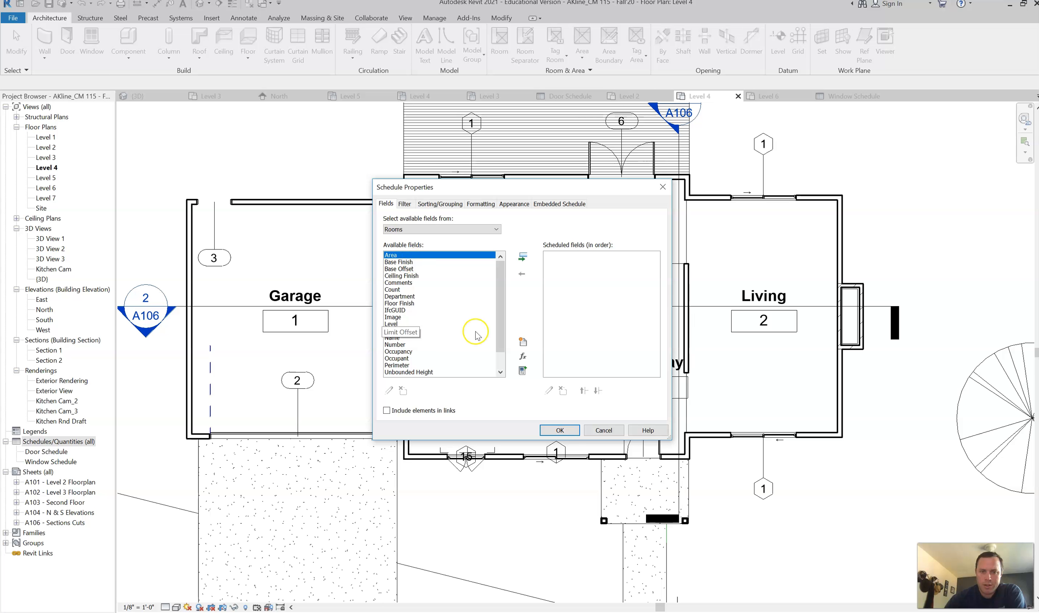
# Add the Area and Name fields to the room schedule and move Name above Area
pyautogui.click(438, 258)
pyautogui.doubleClick(438, 257)
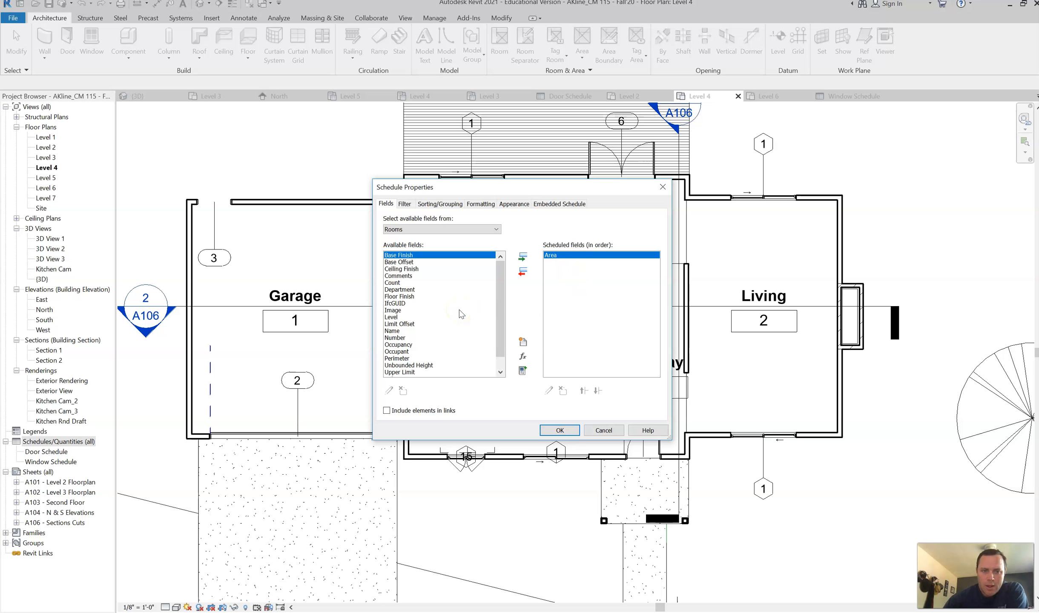
pyautogui.click(406, 331)
pyautogui.click(522, 257)
pyautogui.click(563, 262)
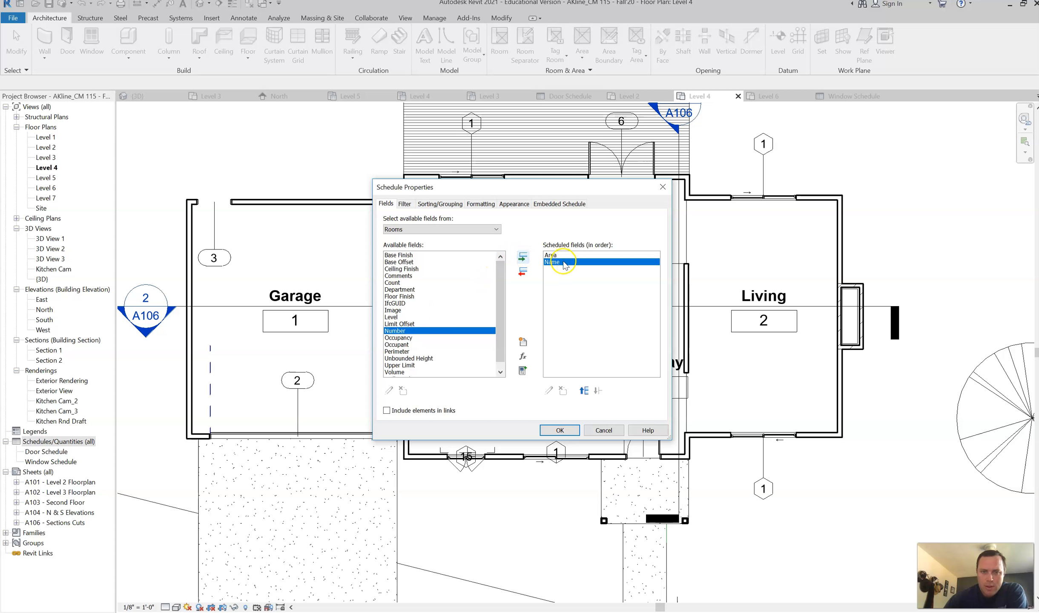
pyautogui.click(584, 391)
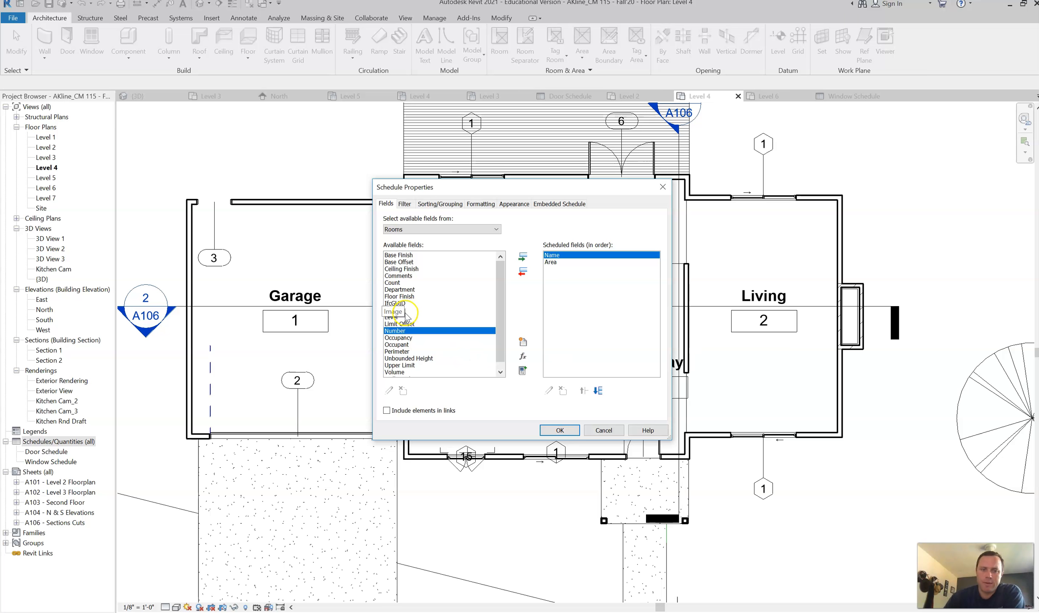
# Add the Number field as the first scheduled field and generate the room schedule
pyautogui.click(523, 257)
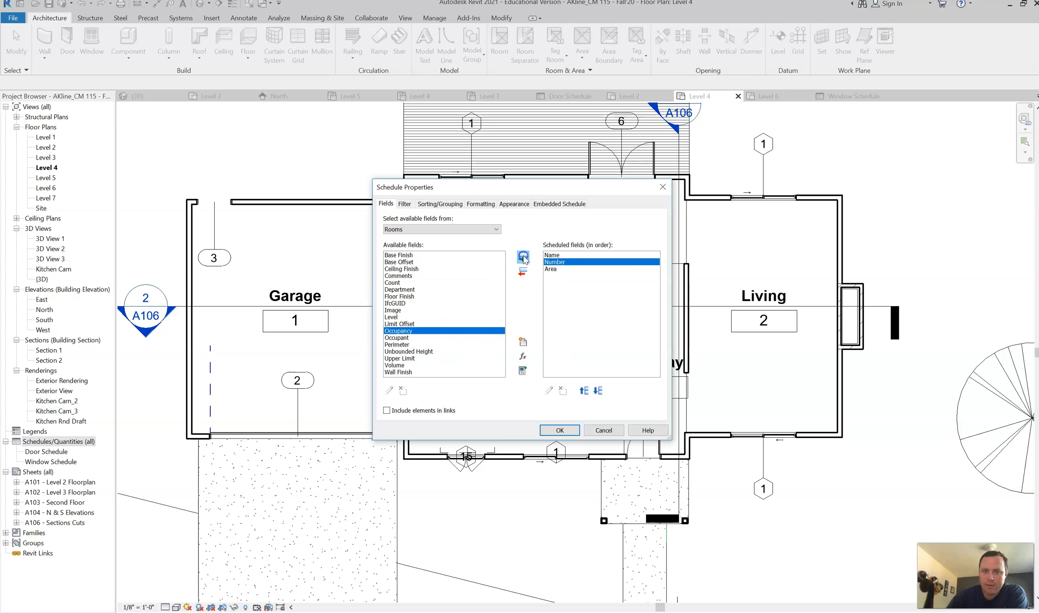
pyautogui.click(586, 390)
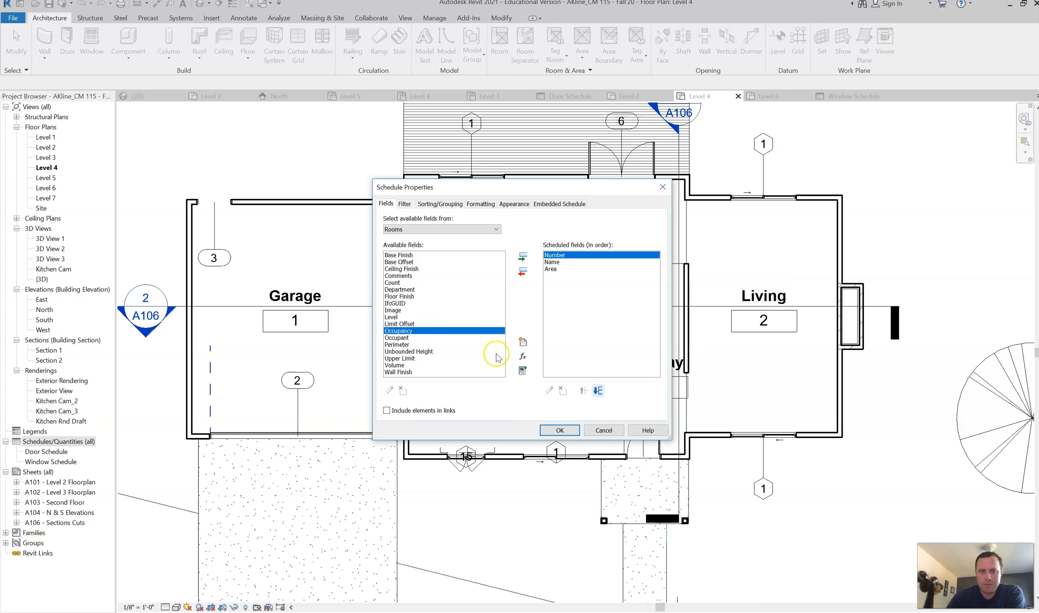
pyautogui.click(562, 431)
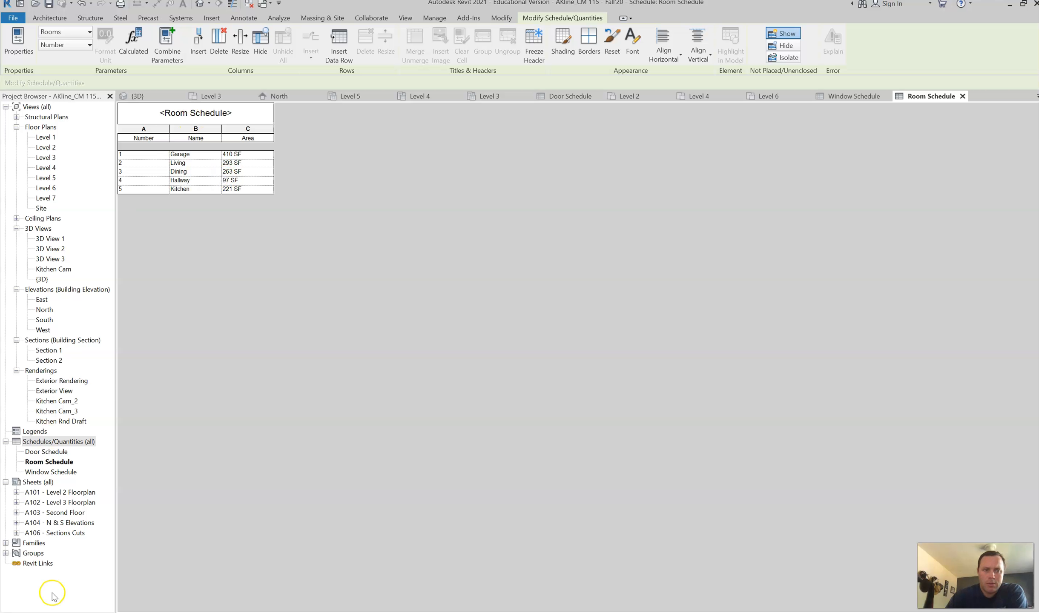
# Select the Door Schedule in the project's list of schedules
pyautogui.click(46, 451)
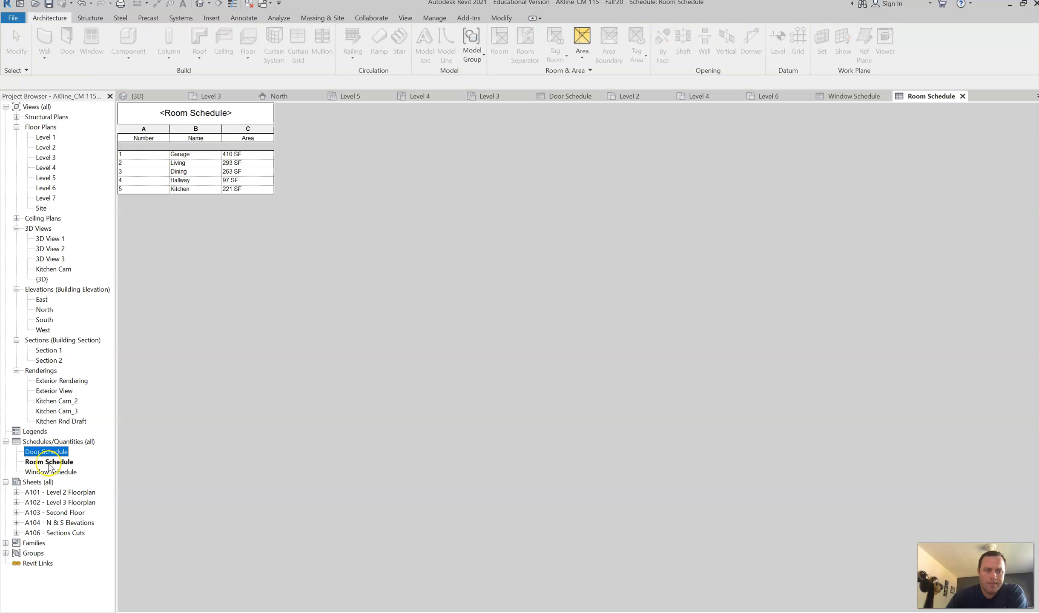